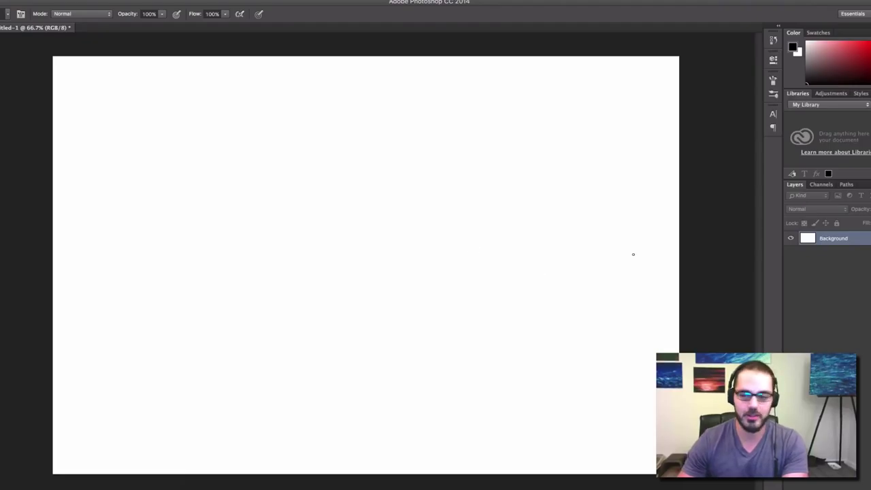
Duplicate the Background layer, keeping the default copy name
{"action": "right_click", "coordinate": [867, 241]}
{"action": "left_click", "coordinate": [831, 265]}
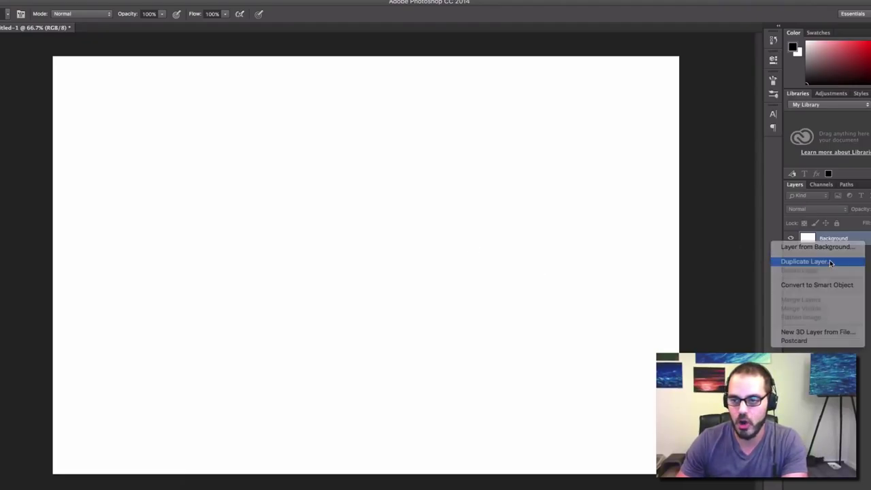
{"action": "left_click", "coordinate": [530, 198]}
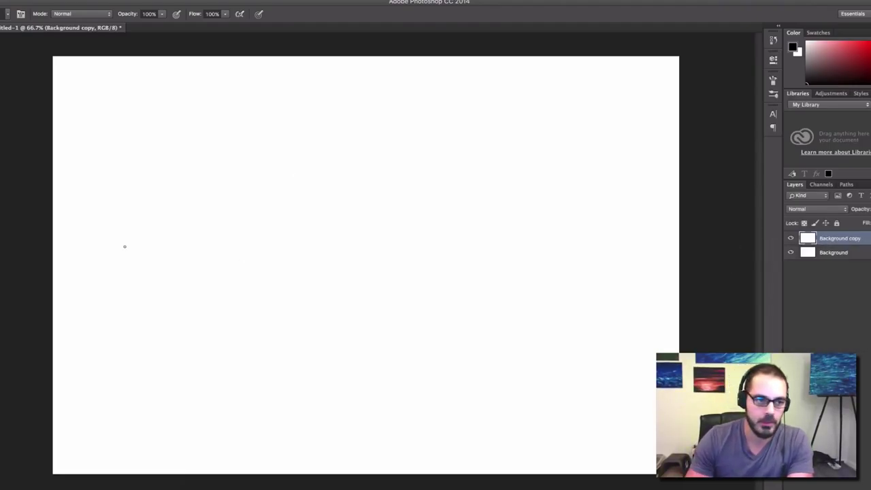
Fill the duplicated background layer with mid grey #767676 using the Paint Bucket
{"action": "key", "text": "g"}
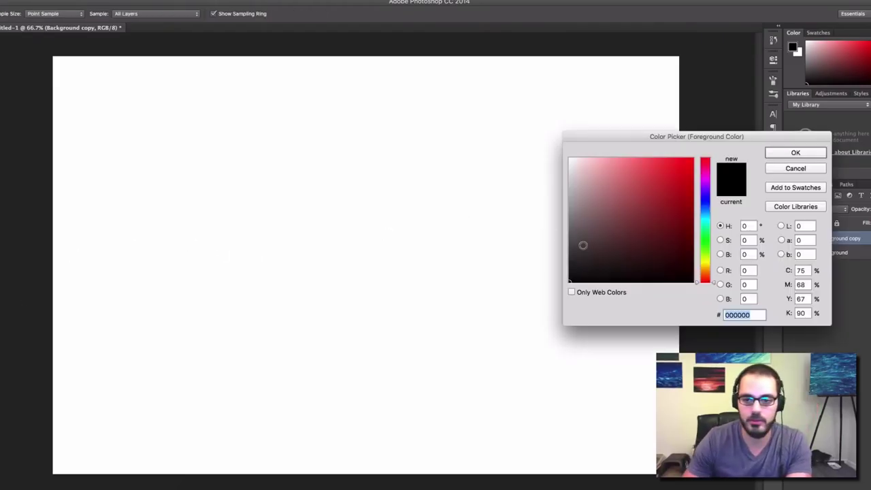
{"action": "mouse_move", "coordinate": [581, 245]}
{"action": "left_mouse_down"}
{"action": "mouse_move", "coordinate": [558, 206]}
{"action": "mouse_move", "coordinate": [552, 225]}
{"action": "left_mouse_up"}
{"action": "left_click", "coordinate": [776, 154]}
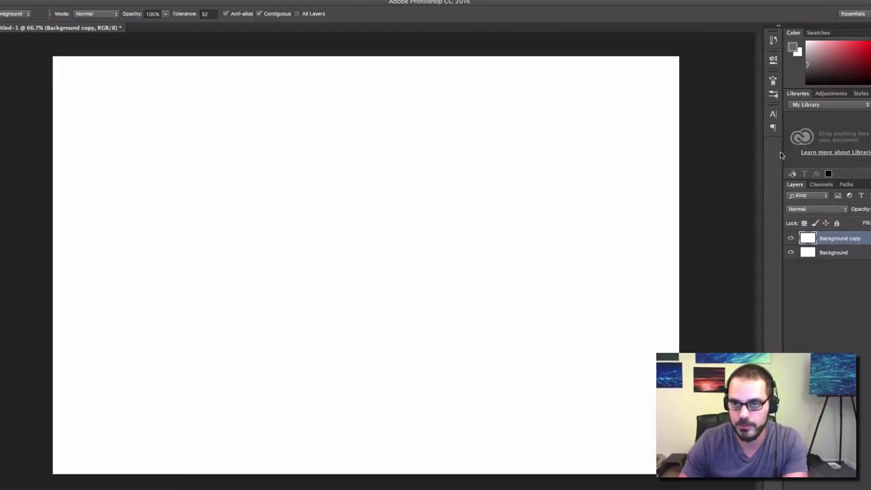
{"action": "left_click", "coordinate": [503, 243]}
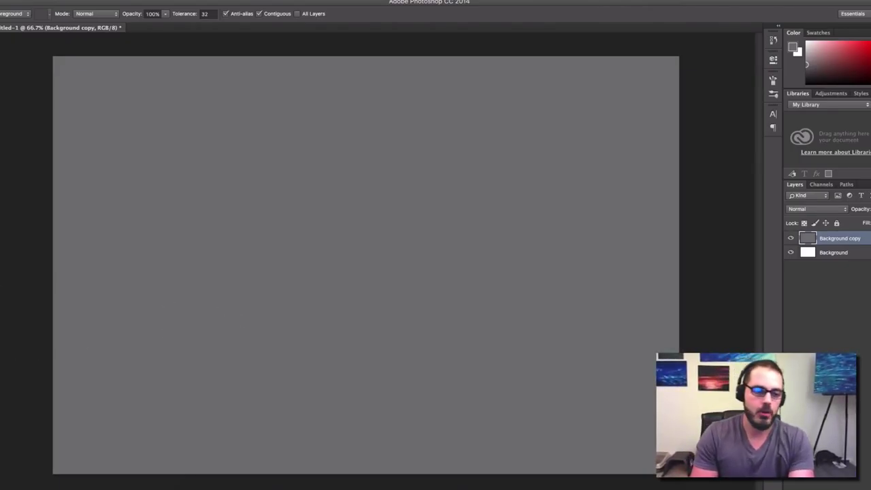
Choose a muted tan-brown foreground colour and fill the Background copy layer with it
{"action": "left_click", "coordinate": [0, 337]}
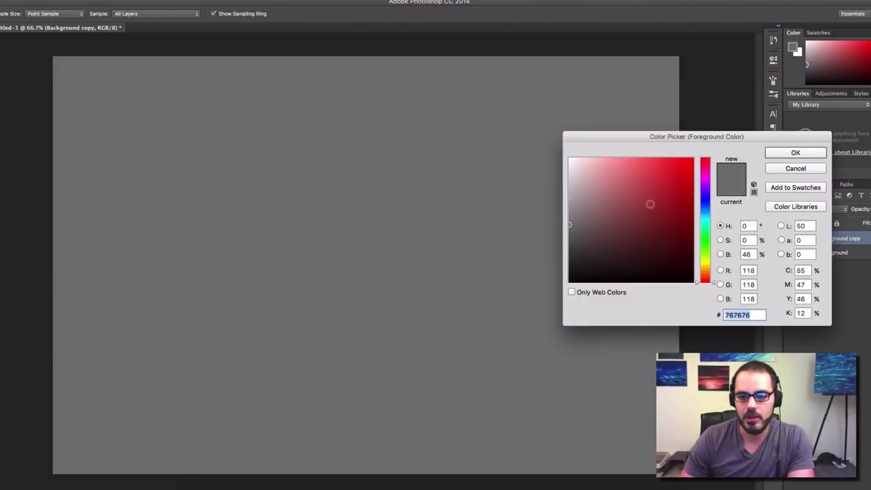
{"action": "mouse_move", "coordinate": [705, 220]}
{"action": "left_mouse_down"}
{"action": "mouse_move", "coordinate": [706, 272]}
{"action": "mouse_move", "coordinate": [706, 263]}
{"action": "left_mouse_up"}
{"action": "mouse_move", "coordinate": [673, 213]}
{"action": "left_mouse_down"}
{"action": "mouse_move", "coordinate": [599, 212]}
{"action": "mouse_move", "coordinate": [604, 192]}
{"action": "left_mouse_up"}
{"action": "left_click_drag", "start_coordinate": [706, 263], "coordinate": [709, 274]}
{"action": "left_click", "coordinate": [789, 152]}
{"action": "key", "text": "g"}
{"action": "left_click", "coordinate": [610, 207]}
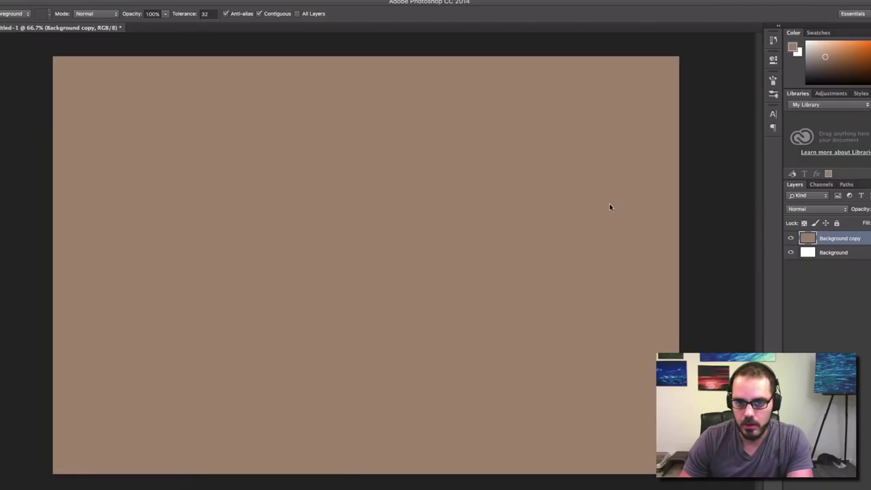
Add a new empty layer above the tan fill and ready the Brush with the default black foreground colour
{"action": "key", "text": "ctrl+shift+alt+n"}
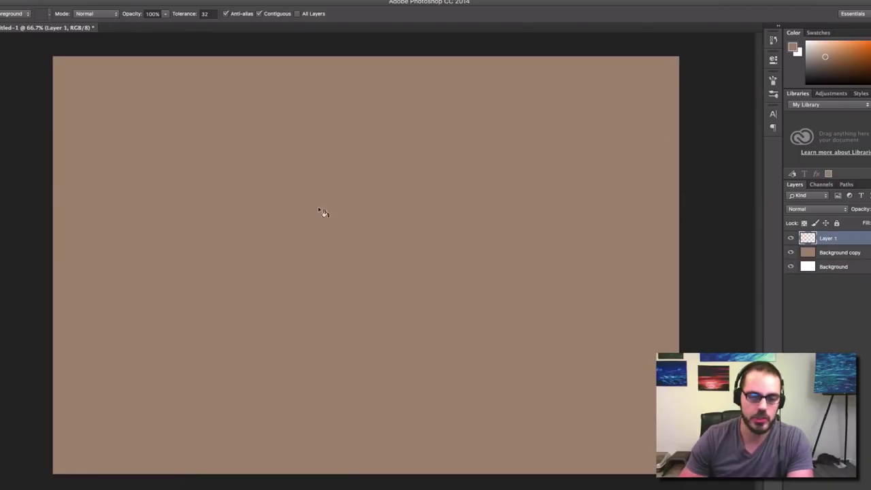
{"action": "key", "text": "b"}
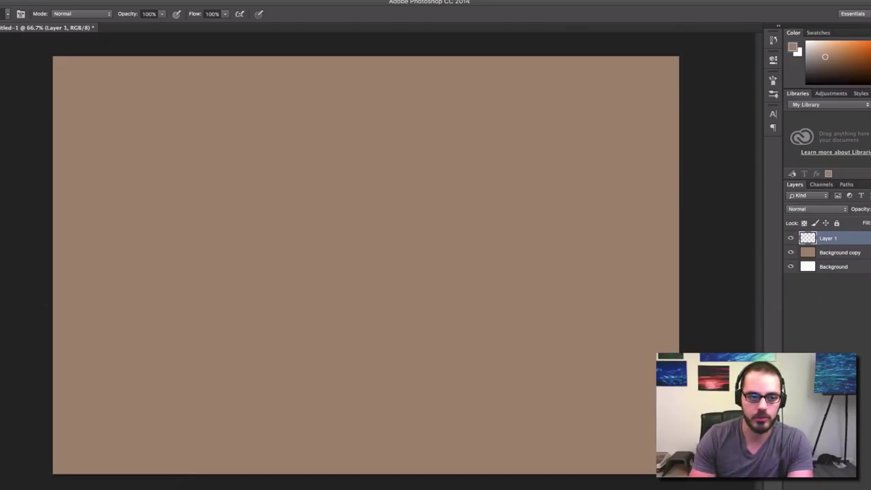
{"action": "key", "text": "d"}
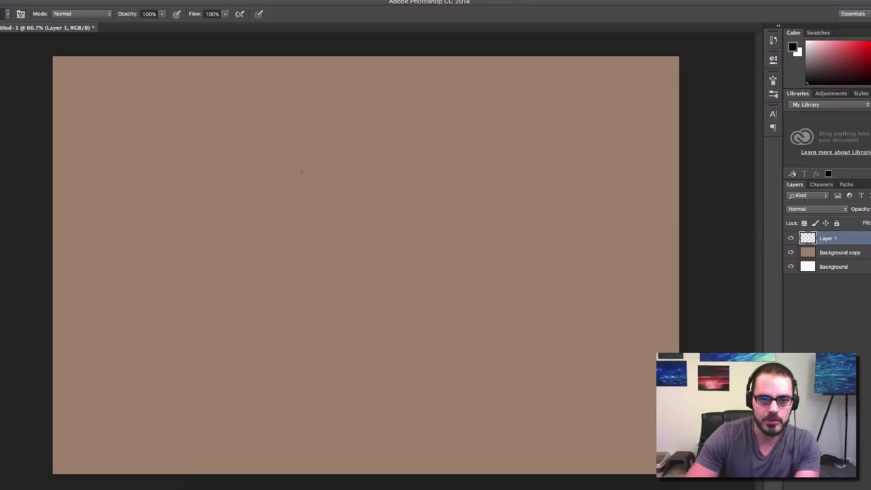
Sketch a slanted narrow ellipse, a doubled oval and a large round form in a row, linking their tops with sweeping curves
{"action": "mouse_move", "coordinate": [151, 223]}
{"action": "left_mouse_down"}
{"action": "mouse_move", "coordinate": [319, 139]}
{"action": "mouse_move", "coordinate": [197, 245]}
{"action": "mouse_move", "coordinate": [196, 169]}
{"action": "mouse_move", "coordinate": [319, 137]}
{"action": "mouse_move", "coordinate": [188, 253]}
{"action": "mouse_move", "coordinate": [186, 189]}
{"action": "left_mouse_up"}
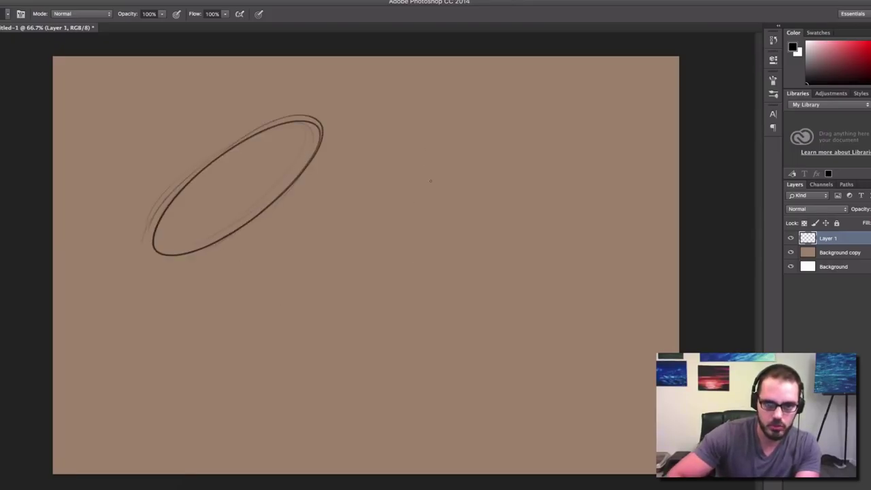
{"action": "left_click_drag", "start_coordinate": [335, 176], "coordinate": [340, 163]}
{"action": "left_click_drag", "start_coordinate": [422, 158], "coordinate": [371, 316]}
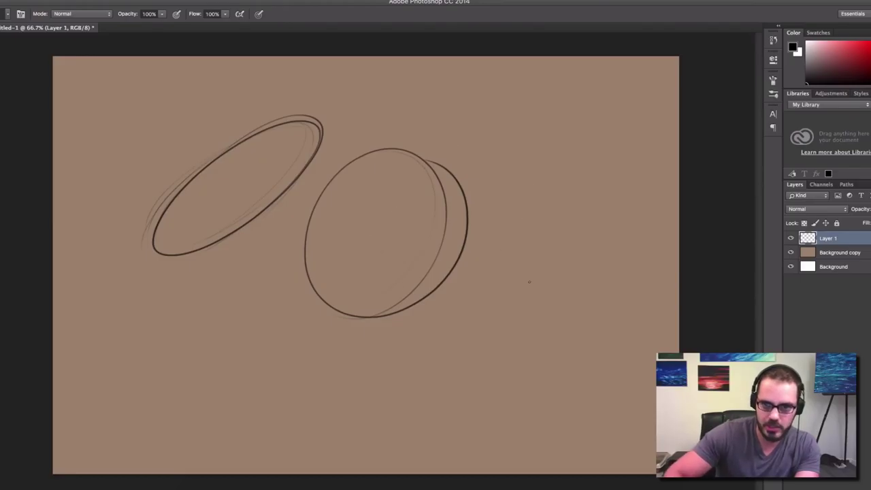
{"action": "left_click_drag", "start_coordinate": [585, 139], "coordinate": [473, 273]}
{"action": "left_click_drag", "start_coordinate": [476, 170], "coordinate": [612, 198]}
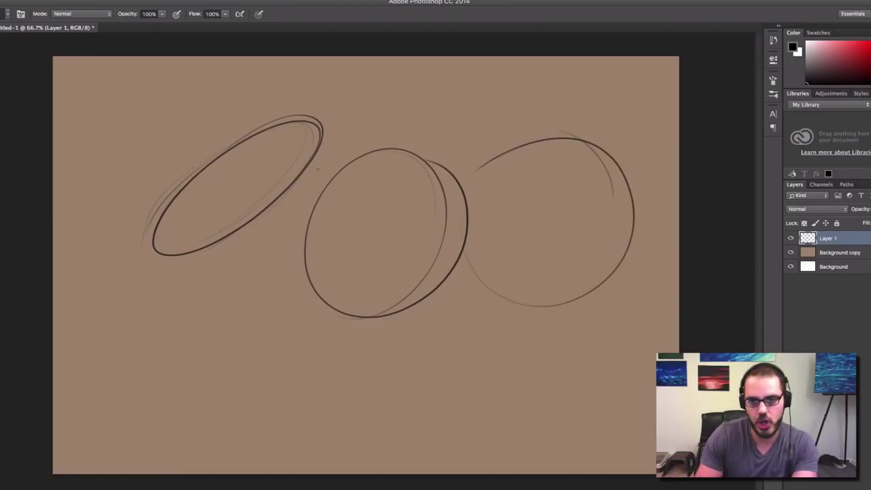
{"action": "left_click_drag", "start_coordinate": [316, 108], "coordinate": [538, 135]}
{"action": "left_click_drag", "start_coordinate": [330, 124], "coordinate": [600, 132]}
Try long sweeping curves beneath the three forms, undoing each attempt
{"action": "mouse_move", "coordinate": [144, 256]}
{"action": "left_mouse_down"}
{"action": "mouse_move", "coordinate": [347, 317]}
{"action": "mouse_move", "coordinate": [579, 272]}
{"action": "left_mouse_up"}
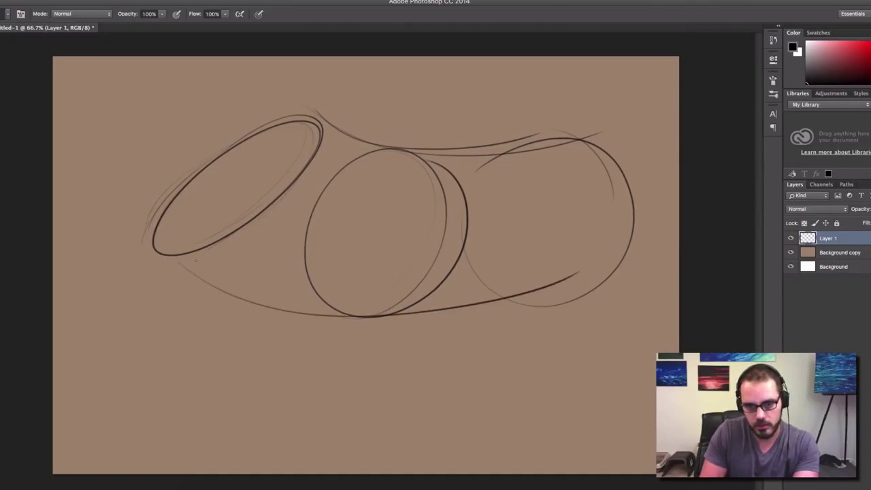
{"action": "key", "text": "ctrl+z"}
{"action": "left_click_drag", "start_coordinate": [142, 241], "coordinate": [592, 305]}
{"action": "left_click_drag", "start_coordinate": [154, 242], "coordinate": [605, 278]}
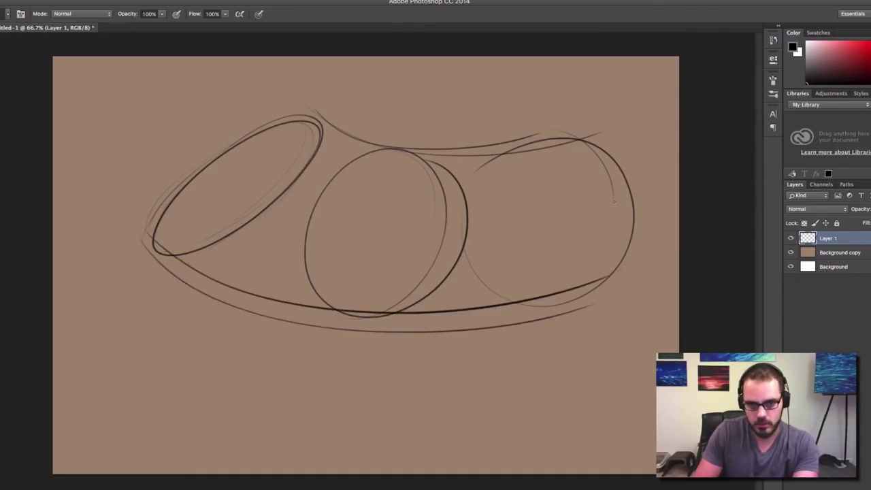
{"action": "key", "text": "ctrl+z"}
{"action": "key", "text": "ctrl+z"}
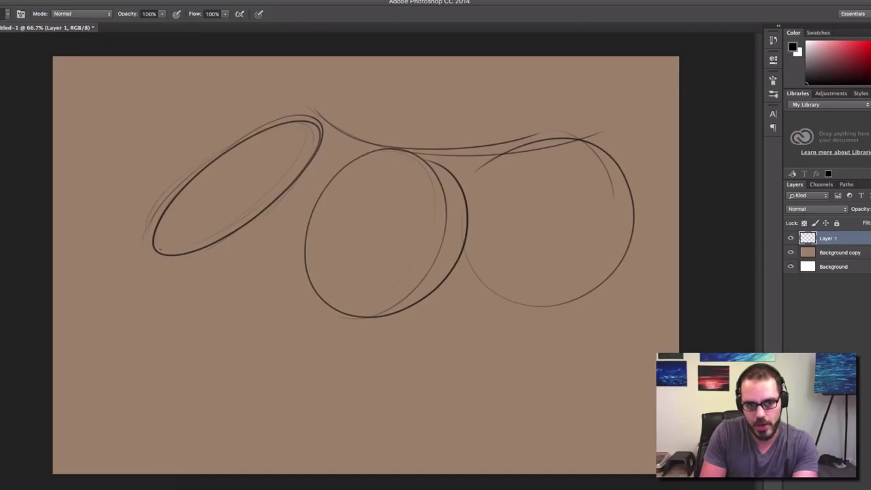
Link the undersides of the three forms with arched curves, and add a smaller inner ellipse and end ticks to the slanted ellipse
{"action": "left_click_drag", "start_coordinate": [204, 248], "coordinate": [354, 298]}
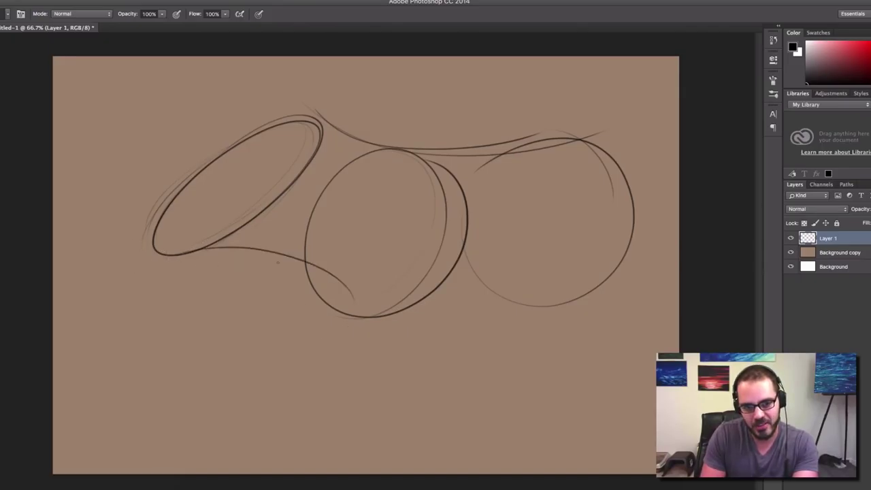
{"action": "left_click_drag", "start_coordinate": [178, 255], "coordinate": [297, 263]}
{"action": "key", "text": "super+z"}
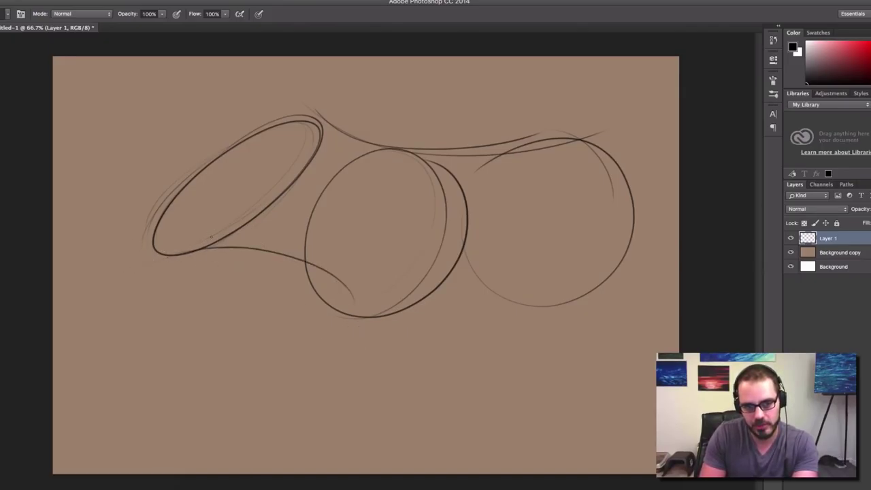
{"action": "left_click_drag", "start_coordinate": [190, 248], "coordinate": [325, 278]}
{"action": "key", "text": "ctrl+z"}
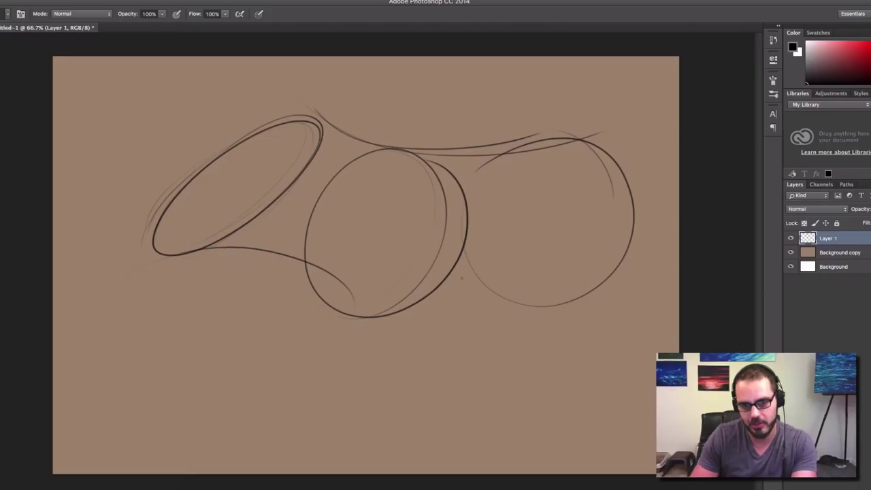
{"action": "left_click_drag", "start_coordinate": [439, 289], "coordinate": [563, 291]}
{"action": "left_click_drag", "start_coordinate": [437, 289], "coordinate": [577, 291]}
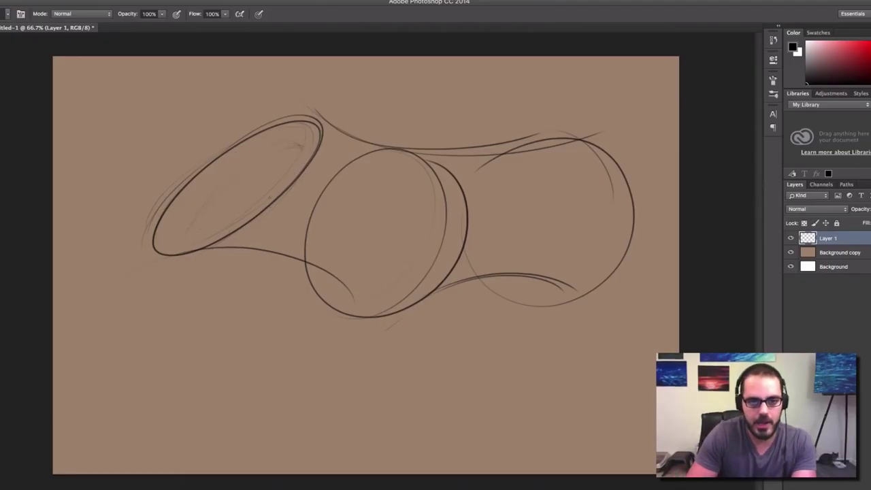
{"action": "mouse_move", "coordinate": [293, 158]}
{"action": "left_mouse_down"}
{"action": "mouse_move", "coordinate": [196, 223]}
{"action": "mouse_move", "coordinate": [297, 153]}
{"action": "mouse_move", "coordinate": [194, 245]}
{"action": "mouse_move", "coordinate": [184, 240]}
{"action": "mouse_move", "coordinate": [294, 145]}
{"action": "left_mouse_up"}
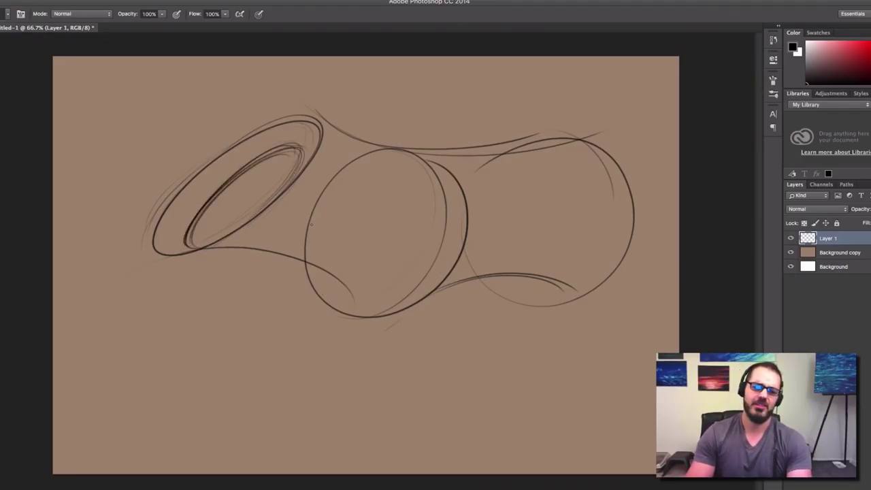
{"action": "left_click_drag", "start_coordinate": [161, 248], "coordinate": [167, 258]}
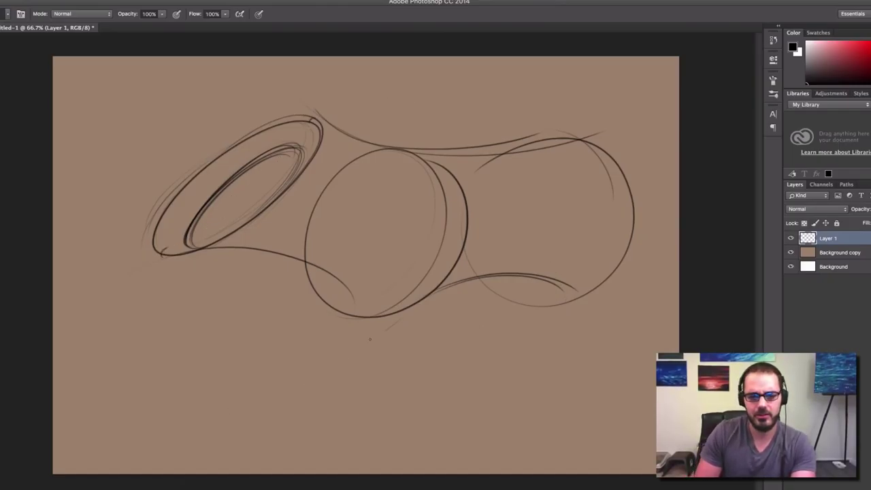
Below the ellipse study, sketch a car's long rising side line and its two wheels, with an inner ring in the rear wheel
{"action": "left_click_drag", "start_coordinate": [217, 425], "coordinate": [554, 365]}
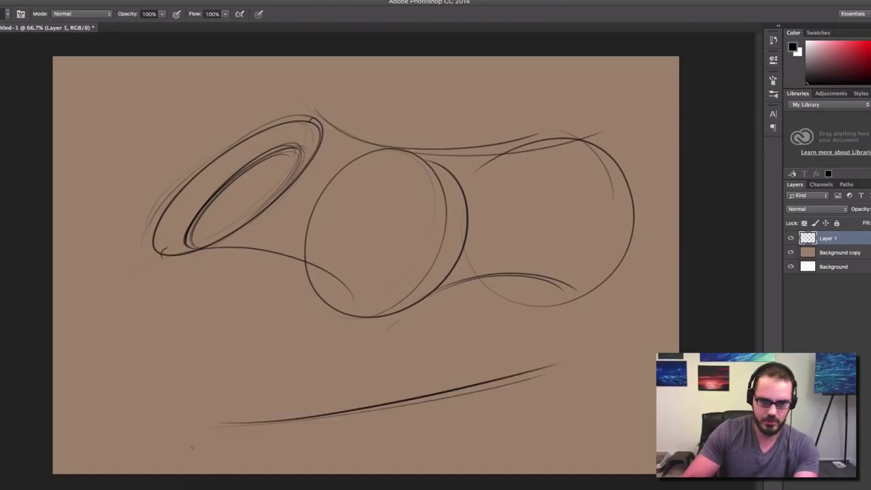
{"action": "left_click_drag", "start_coordinate": [197, 429], "coordinate": [198, 421]}
{"action": "left_click_drag", "start_coordinate": [487, 402], "coordinate": [492, 415]}
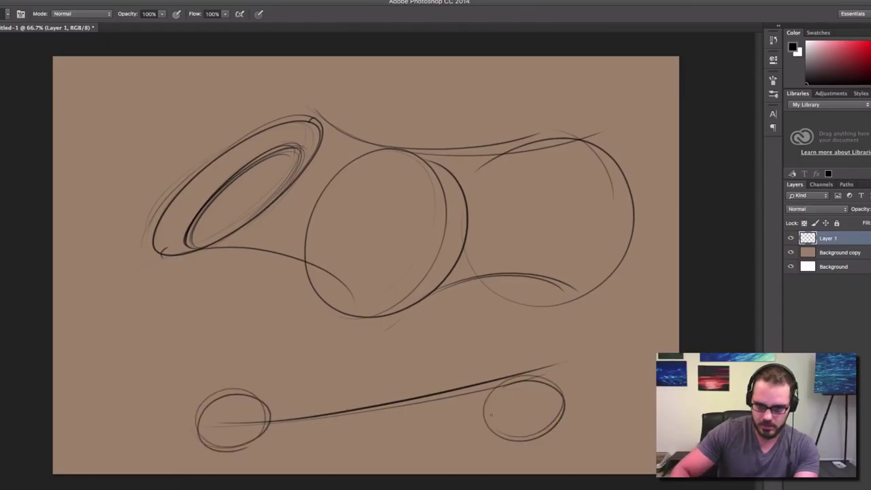
{"action": "mouse_move", "coordinate": [555, 402]}
{"action": "left_mouse_down"}
{"action": "mouse_move", "coordinate": [520, 418]}
{"action": "mouse_move", "coordinate": [547, 391]}
{"action": "left_mouse_up"}
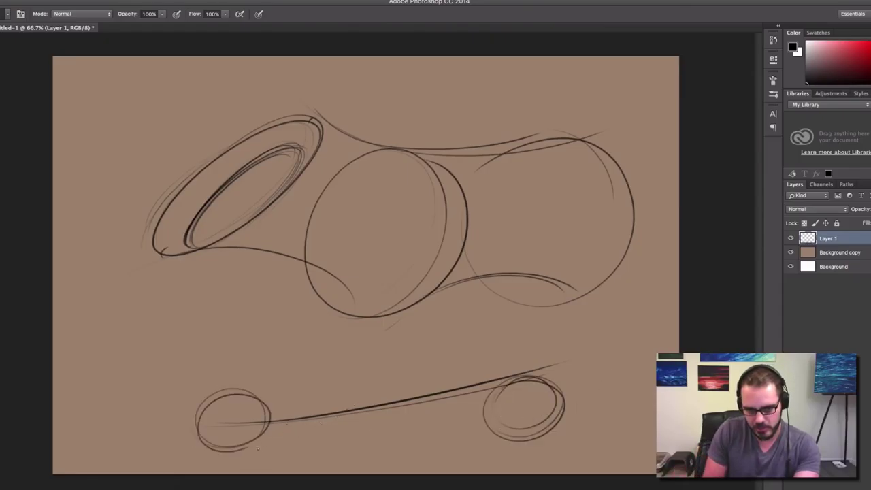
Sketch the car's lower sill, rear end and rear deck line, the nose marks and the hood line above the front wheel
{"action": "mouse_move", "coordinate": [280, 441]}
{"action": "left_mouse_down"}
{"action": "mouse_move", "coordinate": [498, 426]}
{"action": "mouse_move", "coordinate": [485, 430]}
{"action": "left_mouse_up"}
{"action": "left_click_drag", "start_coordinate": [557, 426], "coordinate": [606, 401]}
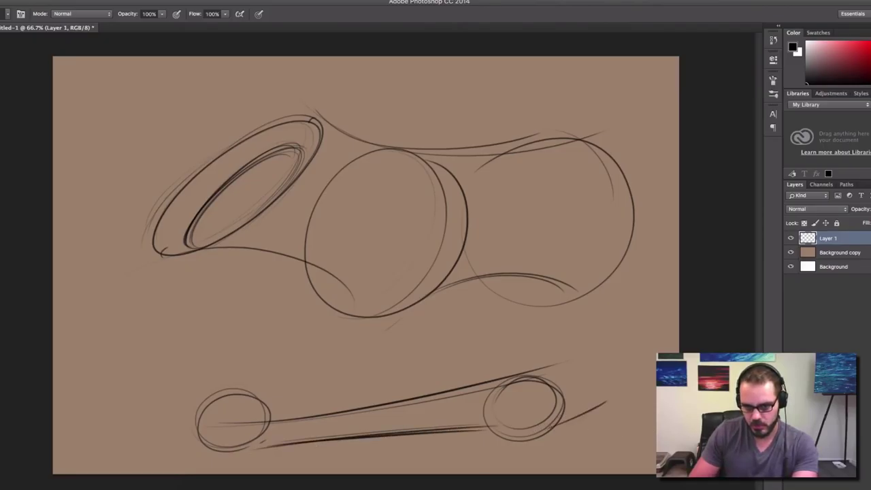
{"action": "left_click_drag", "start_coordinate": [476, 363], "coordinate": [603, 353]}
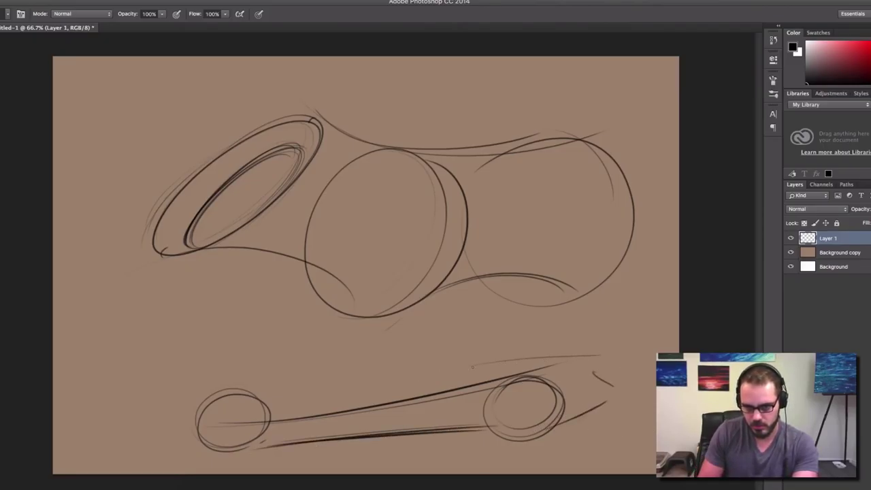
{"action": "left_click_drag", "start_coordinate": [446, 371], "coordinate": [601, 355]}
{"action": "mouse_move", "coordinate": [174, 435]}
{"action": "left_mouse_down"}
{"action": "mouse_move", "coordinate": [199, 441]}
{"action": "mouse_move", "coordinate": [170, 430]}
{"action": "left_mouse_up"}
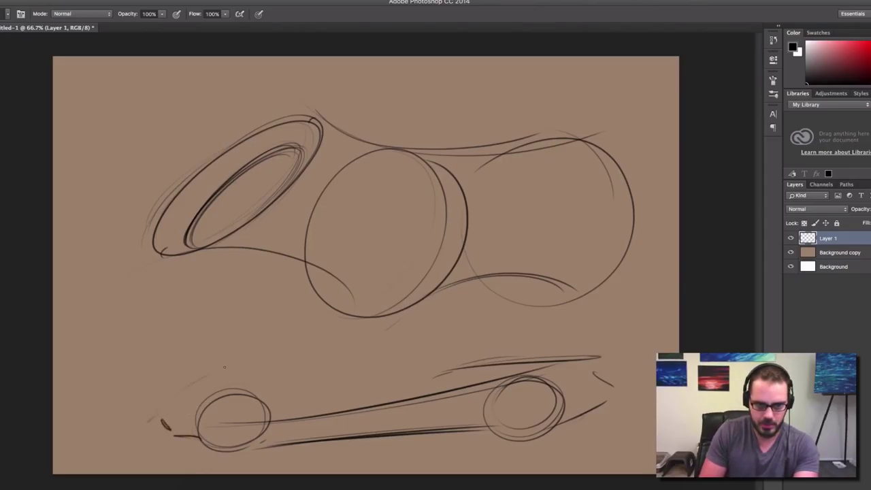
{"action": "left_click_drag", "start_coordinate": [174, 388], "coordinate": [304, 377]}
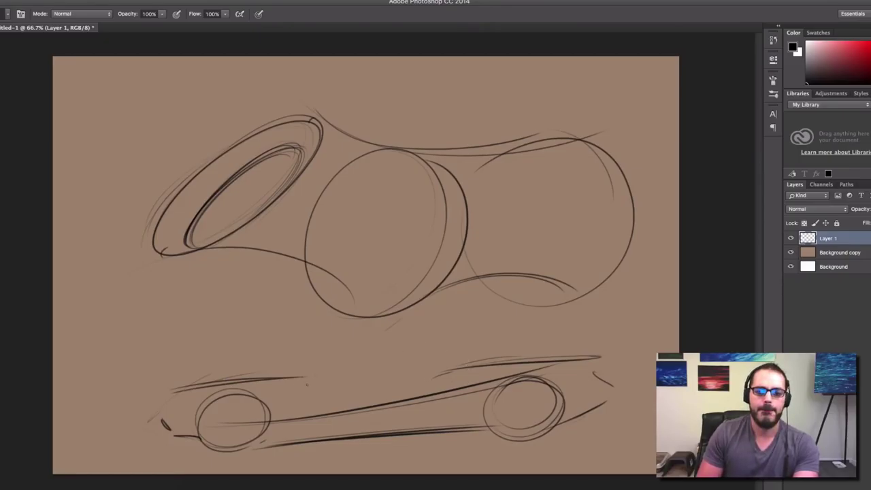
Draw the car's sloping windshield and long roofline tapering to the rear, redoing the roof strokes until the curve flows
{"action": "mouse_move", "coordinate": [331, 371]}
{"action": "left_mouse_down"}
{"action": "mouse_move", "coordinate": [404, 333]}
{"action": "mouse_move", "coordinate": [431, 331]}
{"action": "left_mouse_up"}
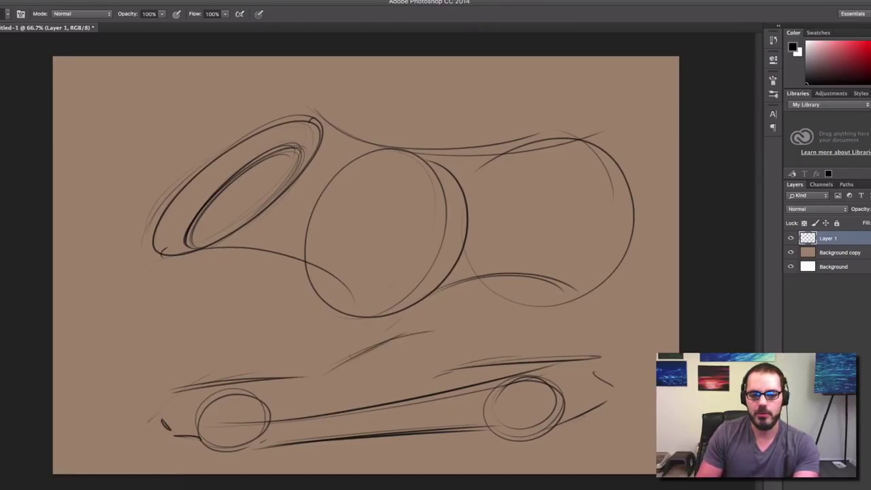
{"action": "left_click_drag", "start_coordinate": [373, 341], "coordinate": [528, 330]}
{"action": "key", "text": "super+z"}
{"action": "mouse_move", "coordinate": [373, 344]}
{"action": "left_mouse_down"}
{"action": "mouse_move", "coordinate": [476, 333]}
{"action": "mouse_move", "coordinate": [543, 354]}
{"action": "left_mouse_up"}
{"action": "key", "text": "super+z"}
{"action": "left_click_drag", "start_coordinate": [400, 336], "coordinate": [567, 341]}
{"action": "left_click_drag", "start_coordinate": [373, 348], "coordinate": [600, 350]}
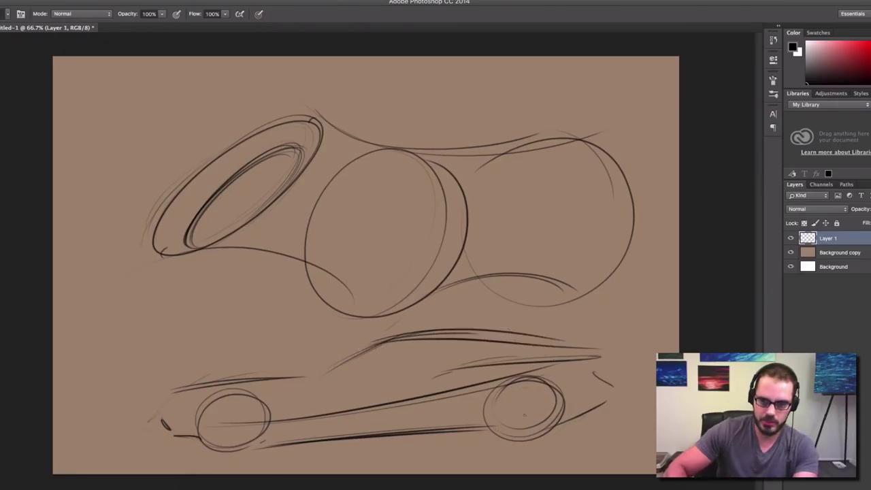
Reinforce the rear wheel with another elliptical stroke and add short bumper strokes below the car's nose
{"action": "mouse_move", "coordinate": [576, 419]}
{"action": "left_mouse_down"}
{"action": "mouse_move", "coordinate": [569, 397]}
{"action": "mouse_move", "coordinate": [546, 437]}
{"action": "left_mouse_up"}
{"action": "key", "text": "super+z"}
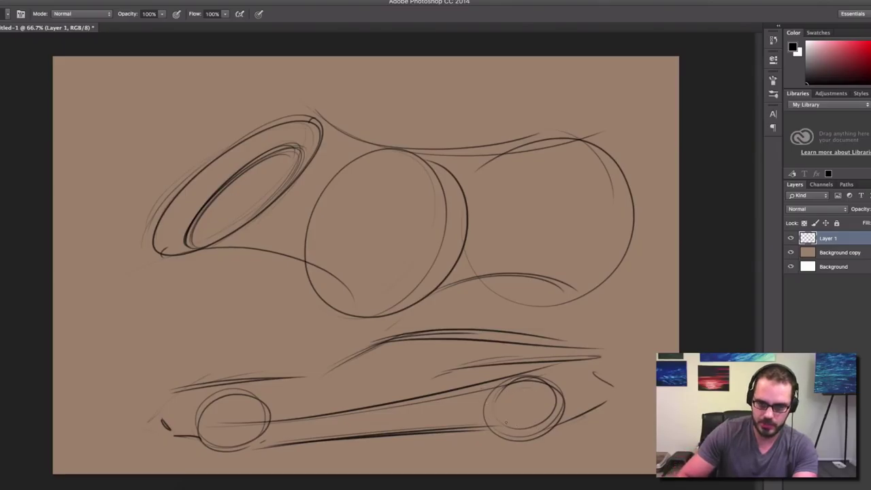
{"action": "mouse_move", "coordinate": [498, 413]}
{"action": "left_mouse_down"}
{"action": "mouse_move", "coordinate": [555, 403]}
{"action": "mouse_move", "coordinate": [507, 428]}
{"action": "left_mouse_up"}
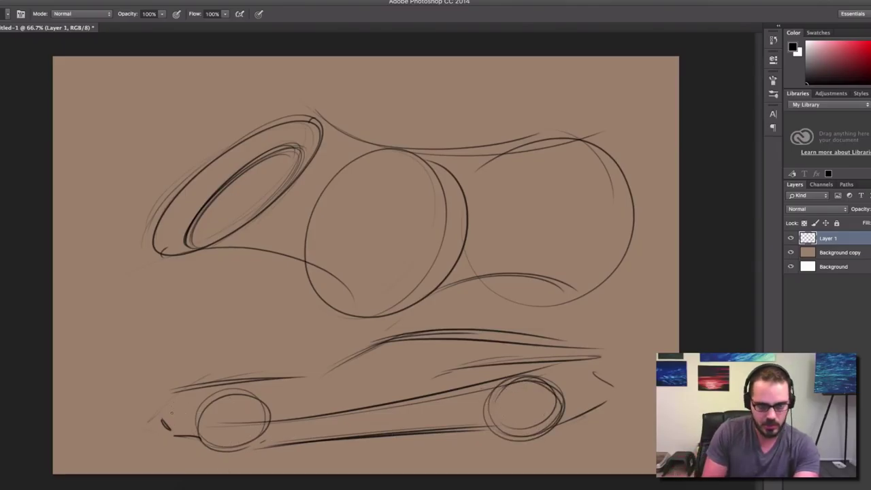
{"action": "left_click_drag", "start_coordinate": [162, 443], "coordinate": [164, 440]}
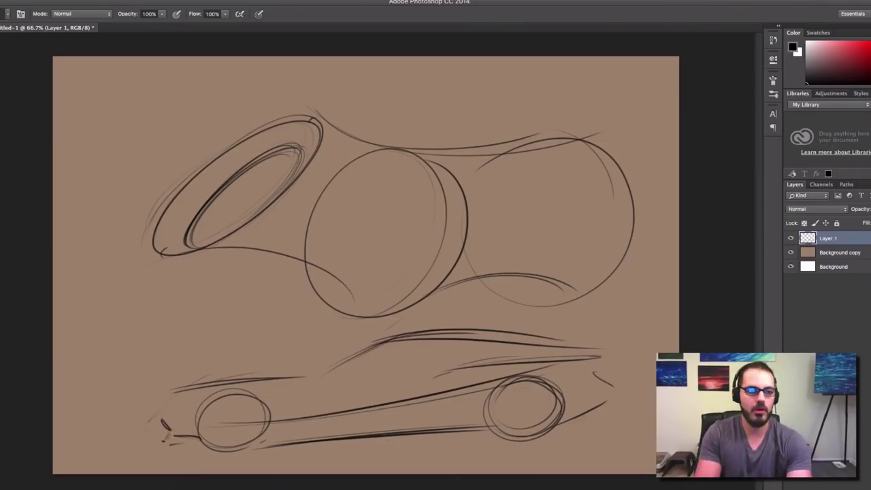
Make a circular selection over the car's front wheel and outline it with a 6 px black stroke placed inside
{"action": "left_click", "coordinate": [2, 55]}
{"action": "left_click", "coordinate": [41, 63]}
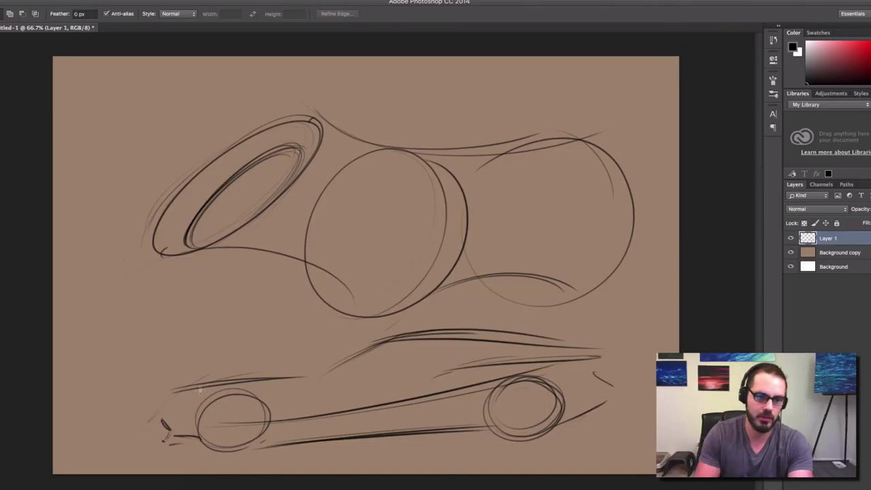
{"action": "left_click_drag", "start_coordinate": [226, 417], "coordinate": [267, 454]}
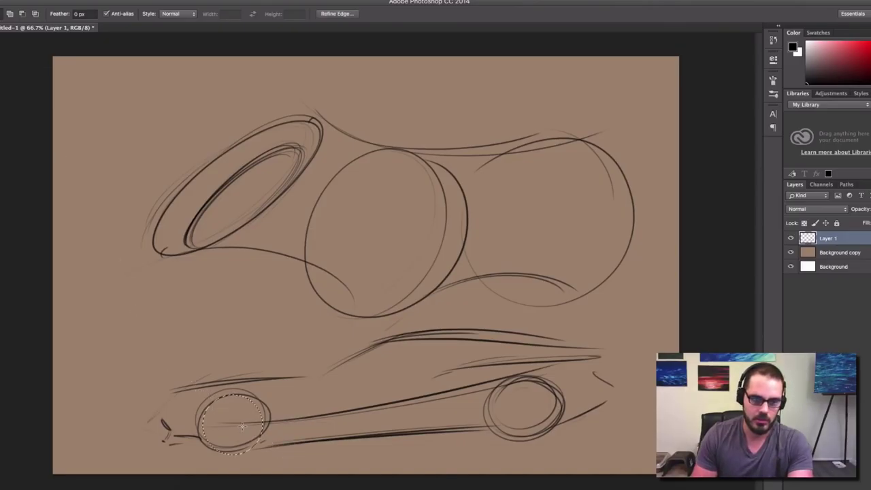
{"action": "right_click", "coordinate": [235, 422]}
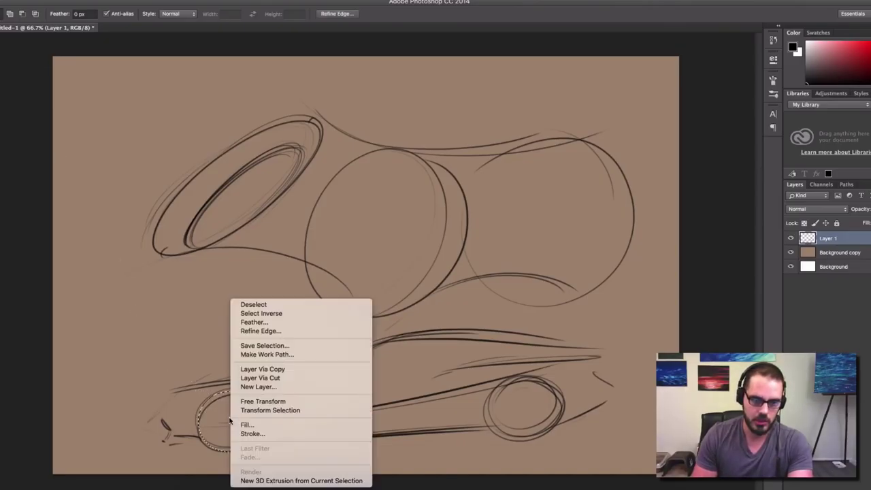
{"action": "left_click", "coordinate": [272, 432]}
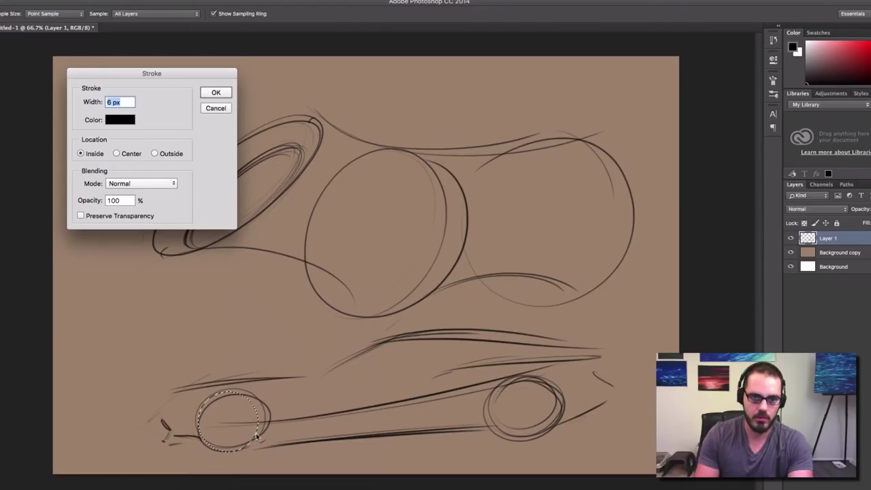
{"action": "key", "text": "Return"}
Move the circular selection onto the rear wheel, outline it with the same stroke settings and deselect
{"action": "mouse_move", "coordinate": [232, 429]}
{"action": "left_mouse_down"}
{"action": "mouse_move", "coordinate": [440, 408]}
{"action": "mouse_move", "coordinate": [522, 422]}
{"action": "mouse_move", "coordinate": [520, 414]}
{"action": "left_mouse_up"}
{"action": "right_click", "coordinate": [521, 415]}
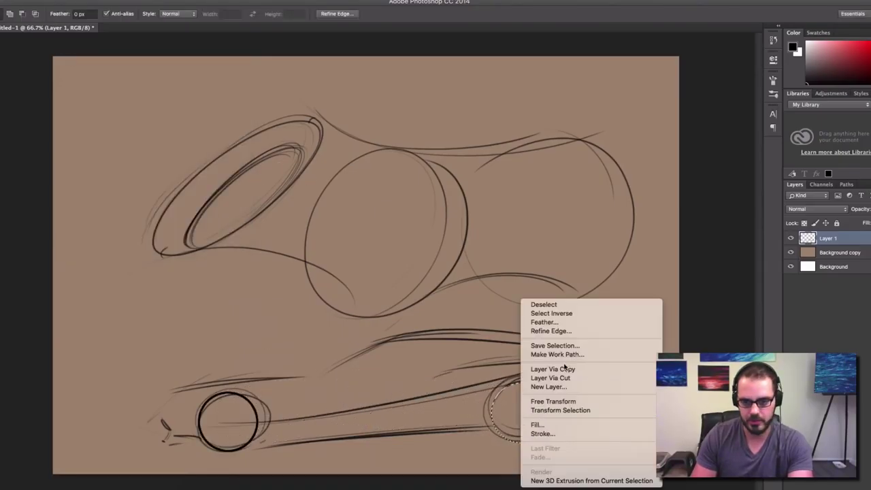
{"action": "left_click", "coordinate": [567, 432]}
{"action": "key", "text": "Return"}
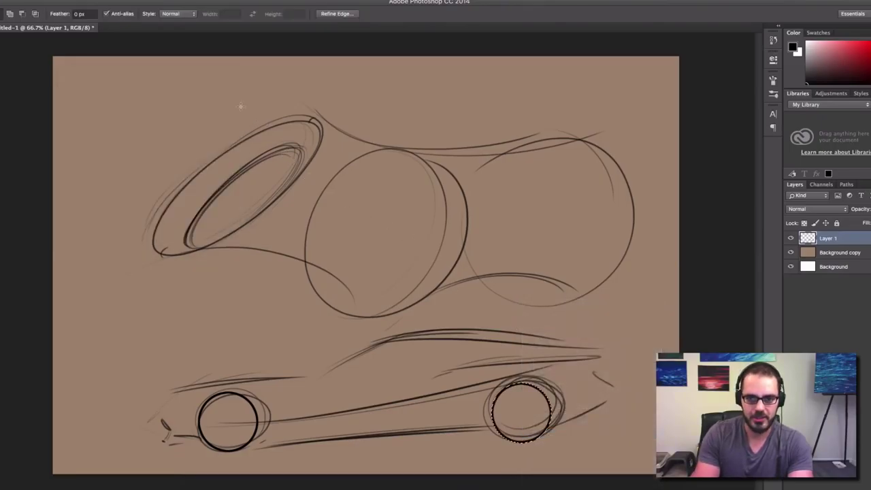
{"action": "left_click", "coordinate": [281, 78]}
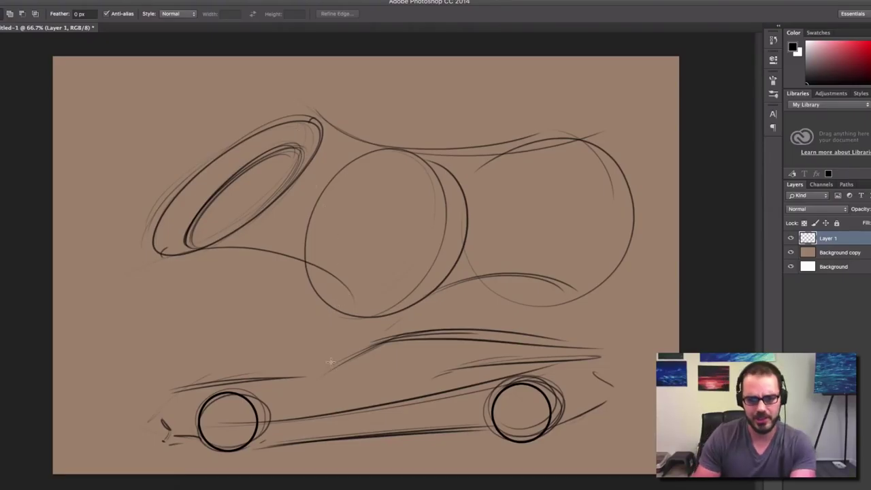
Reinforce the car's windshield line with brush strokes running from the hood up into the roof
{"action": "key", "text": "b"}
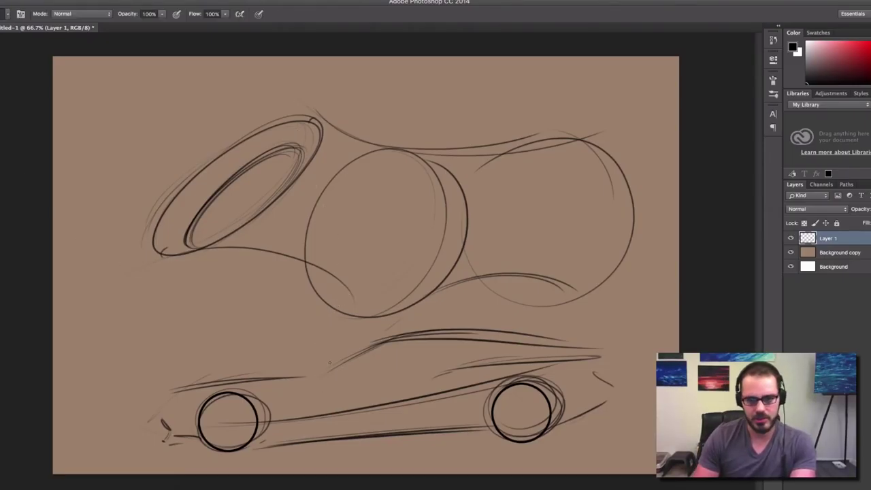
{"action": "left_click_drag", "start_coordinate": [332, 362], "coordinate": [378, 340]}
{"action": "left_click_drag", "start_coordinate": [314, 371], "coordinate": [392, 333]}
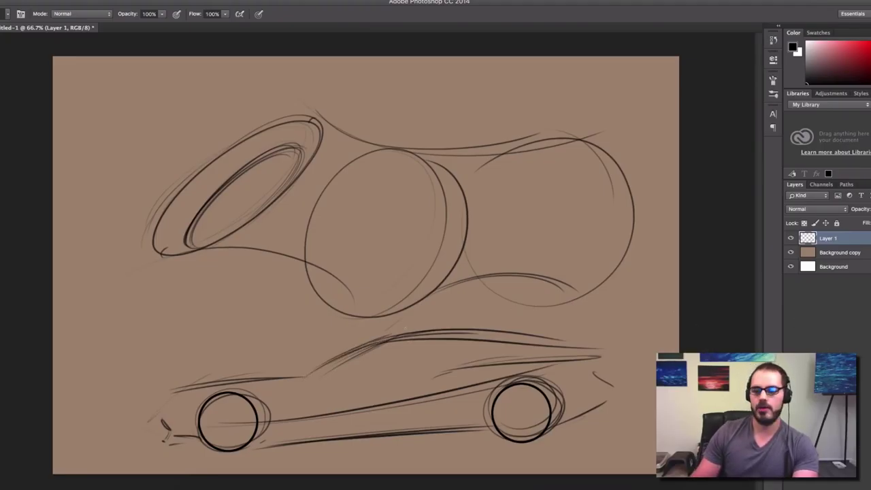
Add a new layer for shading and set up a soft round brush at 348 px with 0% hardness
{"action": "left_click", "coordinate": [862, 469]}
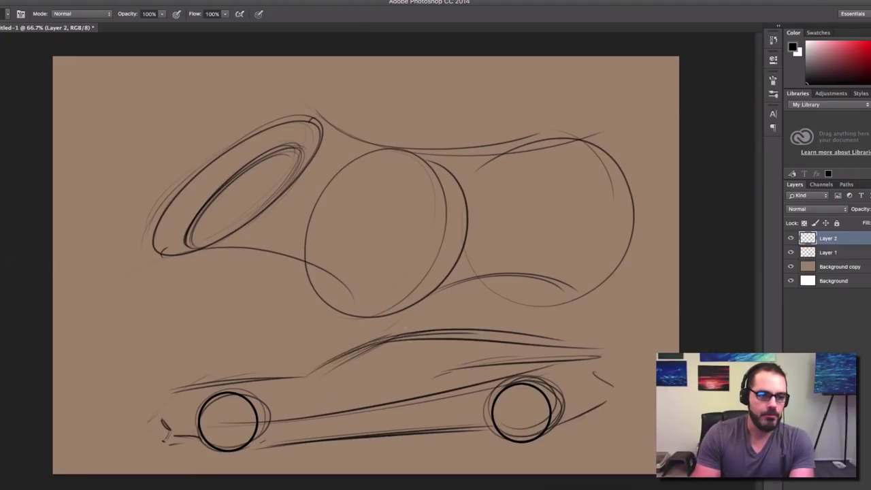
{"action": "right_click", "coordinate": [340, 156]}
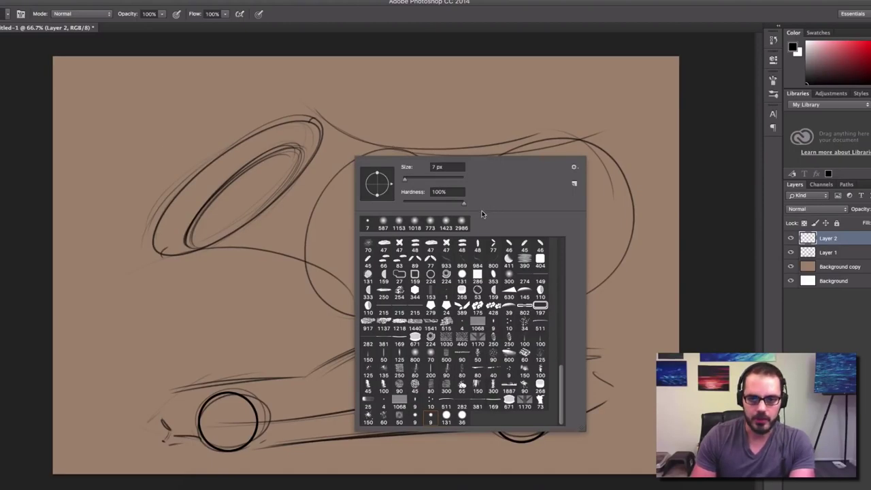
{"action": "left_click", "coordinate": [415, 353]}
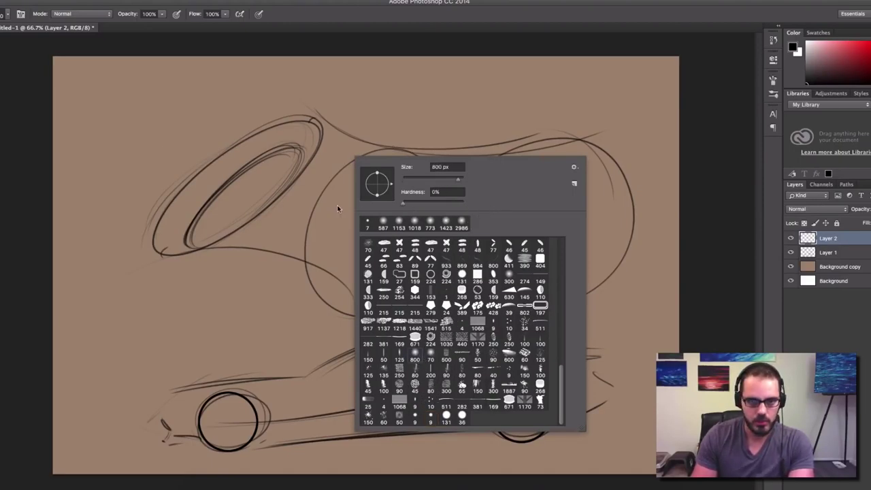
{"action": "left_click_drag", "start_coordinate": [426, 176], "coordinate": [449, 179]}
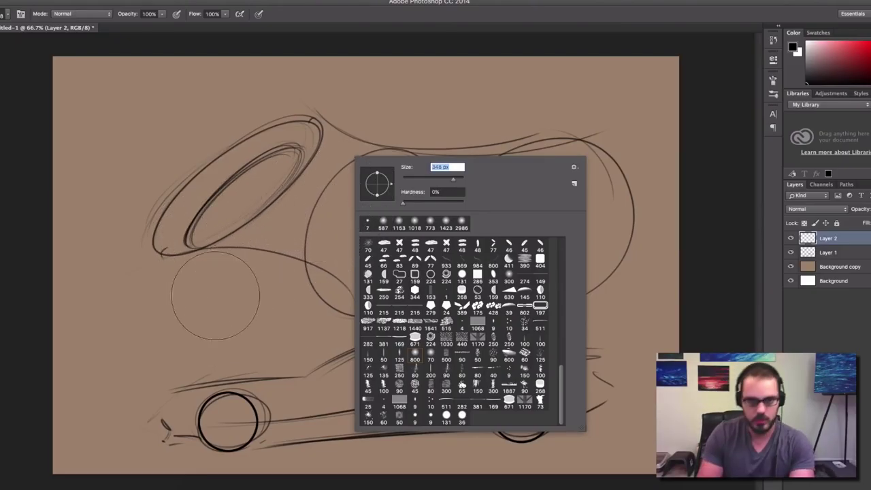
Paint soft black shading across the lower half of the tubular ellipse form, undoing the extra stroke over the car's roof
{"action": "left_click_drag", "start_coordinate": [217, 253], "coordinate": [397, 320]}
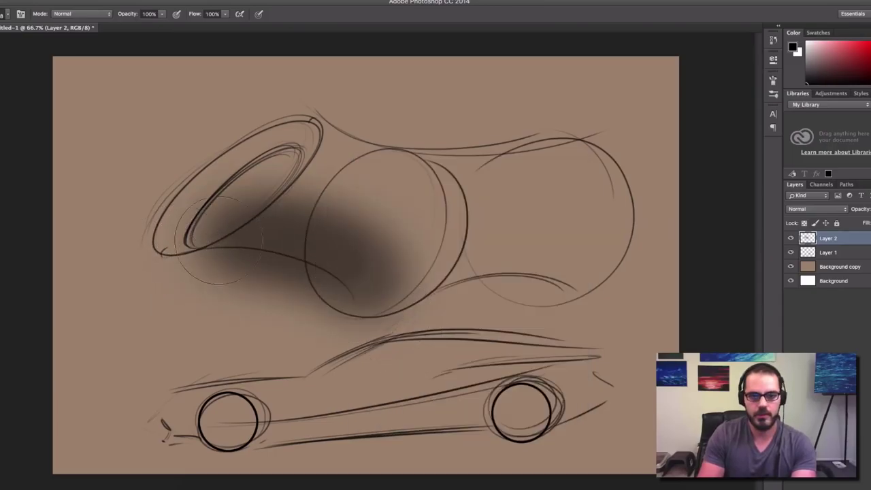
{"action": "mouse_move", "coordinate": [218, 230]}
{"action": "left_mouse_down"}
{"action": "mouse_move", "coordinate": [479, 331]}
{"action": "mouse_move", "coordinate": [478, 257]}
{"action": "mouse_move", "coordinate": [363, 269]}
{"action": "mouse_move", "coordinate": [459, 275]}
{"action": "mouse_move", "coordinate": [577, 262]}
{"action": "mouse_move", "coordinate": [400, 303]}
{"action": "mouse_move", "coordinate": [656, 275]}
{"action": "mouse_move", "coordinate": [365, 316]}
{"action": "mouse_move", "coordinate": [687, 266]}
{"action": "left_mouse_up"}
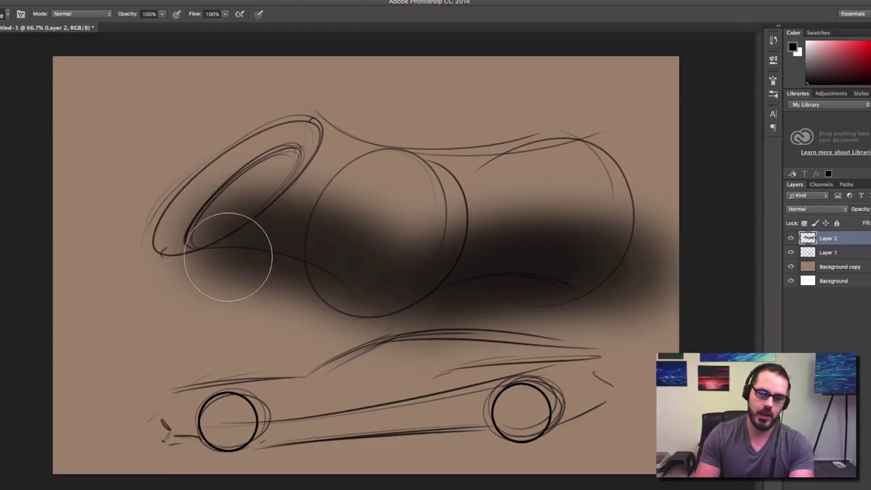
{"action": "left_click_drag", "start_coordinate": [486, 354], "coordinate": [524, 347]}
{"action": "key", "text": "ctrl+z"}
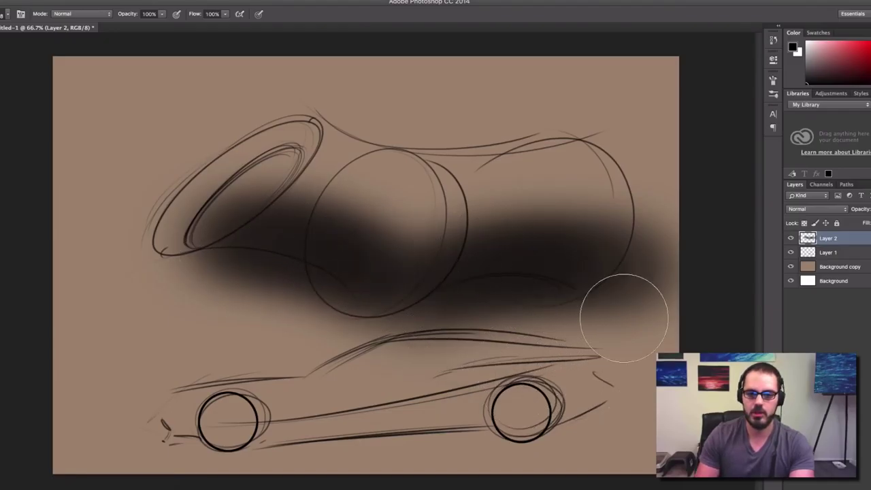
Switch to the Eraser and compare the drawing with the shading layer hidden and shown
{"action": "key", "text": "e"}
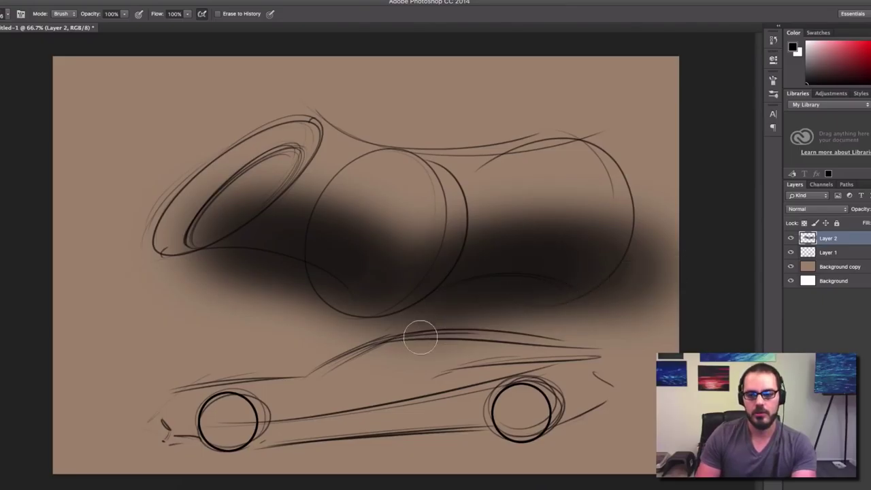
{"action": "left_click", "coordinate": [791, 238]}
{"action": "left_click", "coordinate": [791, 238]}
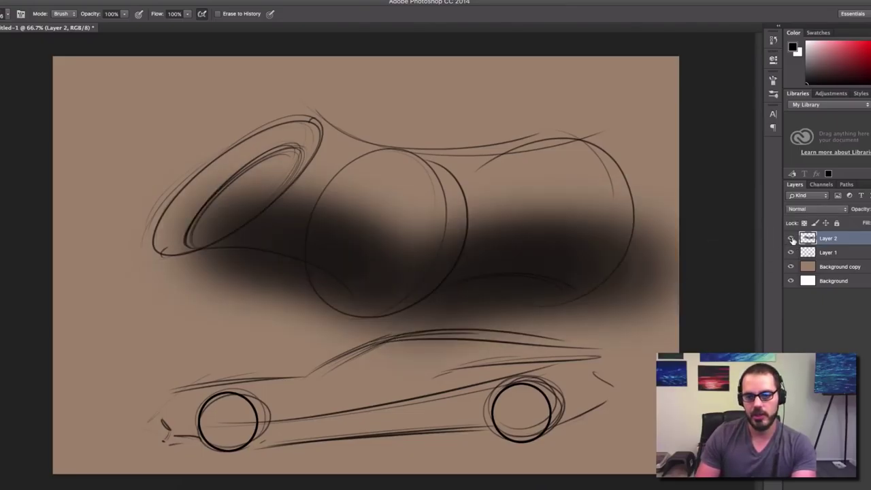
{"action": "left_click", "coordinate": [791, 238]}
{"action": "left_click", "coordinate": [791, 238]}
{"action": "mouse_move", "coordinate": [436, 309]}
{"action": "left_mouse_down"}
{"action": "mouse_move", "coordinate": [369, 351]}
{"action": "mouse_move", "coordinate": [515, 289]}
{"action": "left_mouse_up"}
{"action": "key", "text": "super+z"}
{"action": "left_click_drag", "start_coordinate": [431, 326], "coordinate": [519, 308]}
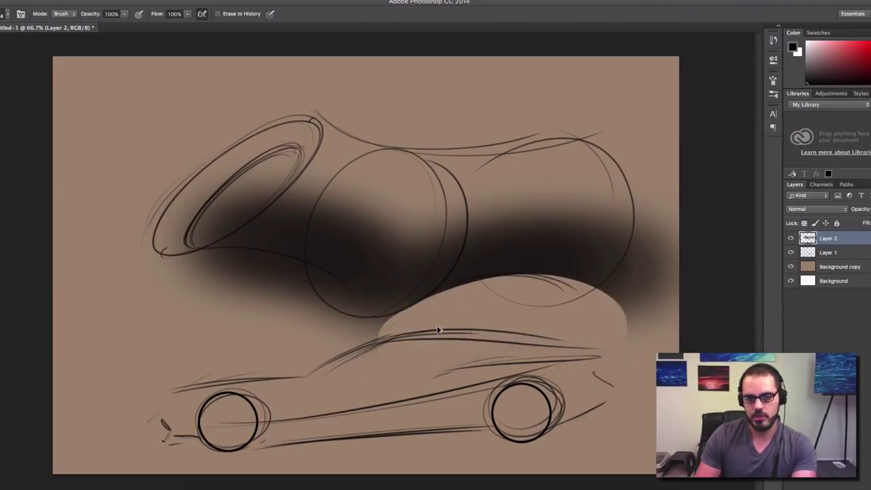
{"action": "key", "text": "ctrl+z"}
{"action": "key", "text": "ctrl+z"}
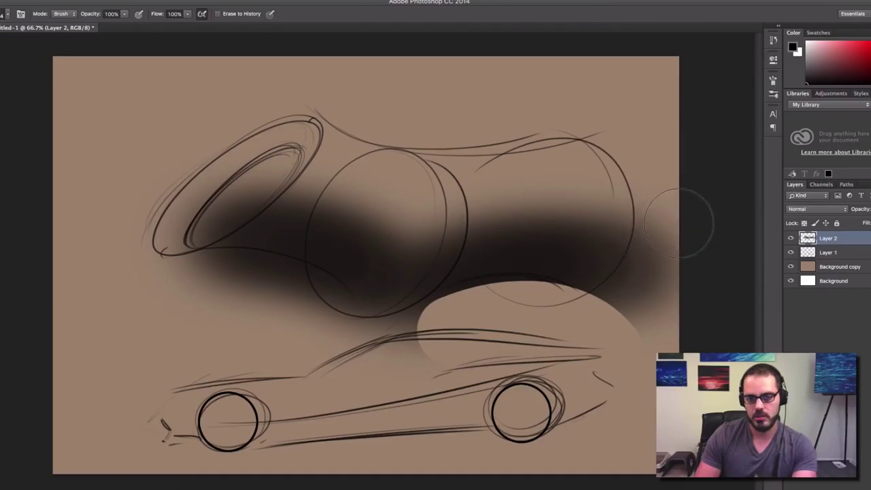
{"action": "key", "text": "ctrl+z"}
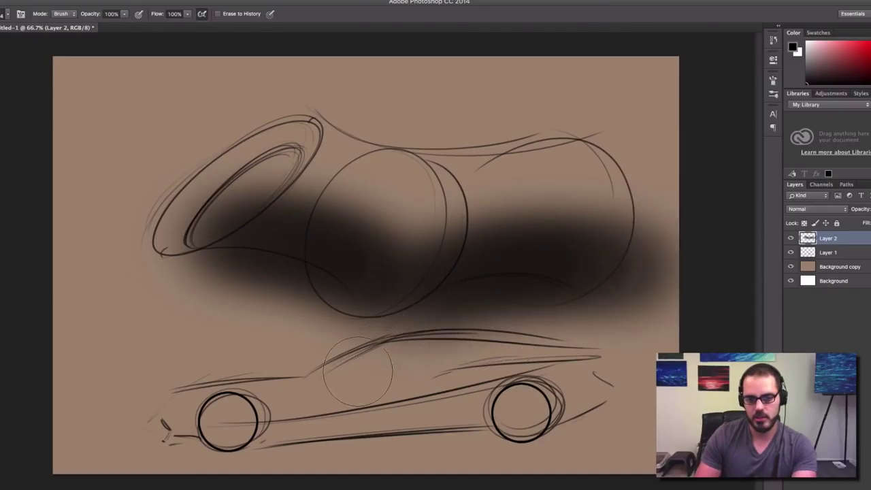
Erase the shading that spills outside the form's lower contour and right end, and inside the open elliptical face
{"action": "left_click_drag", "start_coordinate": [367, 364], "coordinate": [593, 357]}
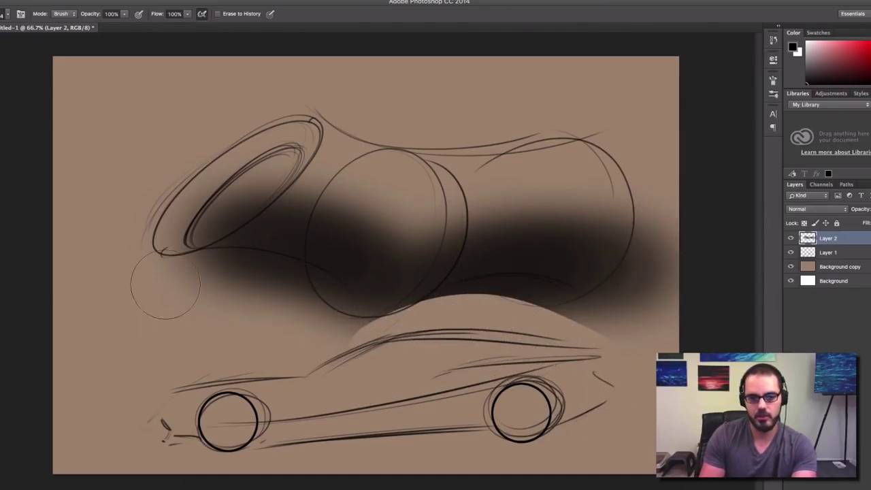
{"action": "left_click_drag", "start_coordinate": [165, 278], "coordinate": [347, 318]}
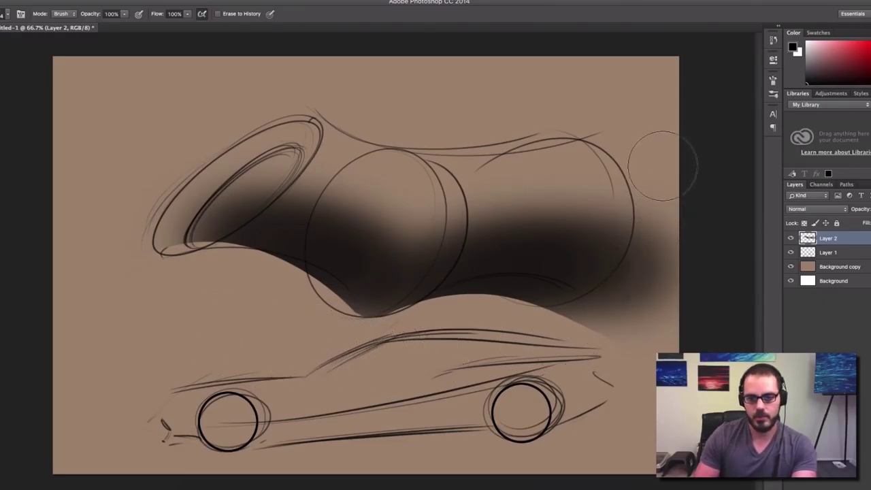
{"action": "left_click_drag", "start_coordinate": [656, 165], "coordinate": [555, 333]}
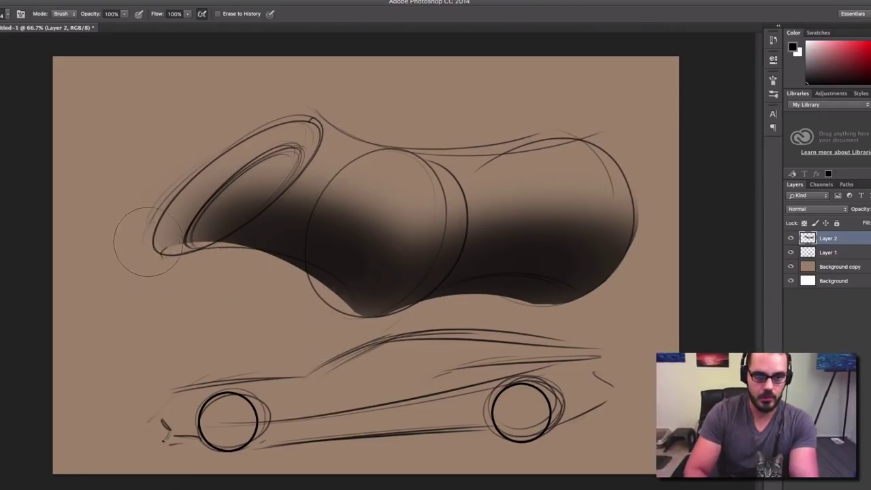
{"action": "left_click_drag", "start_coordinate": [232, 183], "coordinate": [202, 198]}
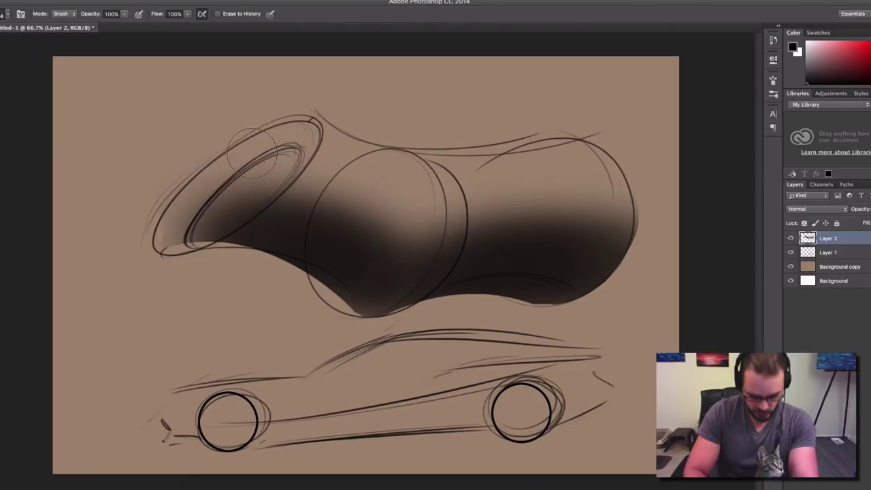
{"action": "mouse_move", "coordinate": [247, 176]}
{"action": "left_mouse_down"}
{"action": "mouse_move", "coordinate": [213, 191]}
{"action": "mouse_move", "coordinate": [282, 143]}
{"action": "mouse_move", "coordinate": [267, 153]}
{"action": "mouse_move", "coordinate": [278, 150]}
{"action": "mouse_move", "coordinate": [271, 166]}
{"action": "mouse_move", "coordinate": [228, 179]}
{"action": "mouse_move", "coordinate": [236, 165]}
{"action": "mouse_move", "coordinate": [181, 226]}
{"action": "mouse_move", "coordinate": [227, 202]}
{"action": "mouse_move", "coordinate": [192, 219]}
{"action": "mouse_move", "coordinate": [261, 169]}
{"action": "mouse_move", "coordinate": [281, 140]}
{"action": "mouse_move", "coordinate": [167, 225]}
{"action": "left_mouse_up"}
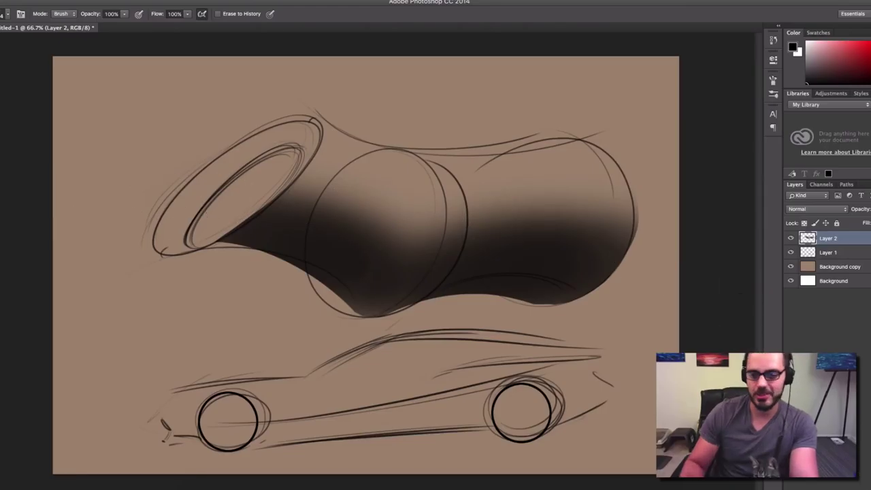
Add another layer, switch the paint color to white and brush soft highlights along the upper half of both form sections
{"action": "key", "text": "ctrl+shift+alt+n"}
{"action": "key", "text": "b"}
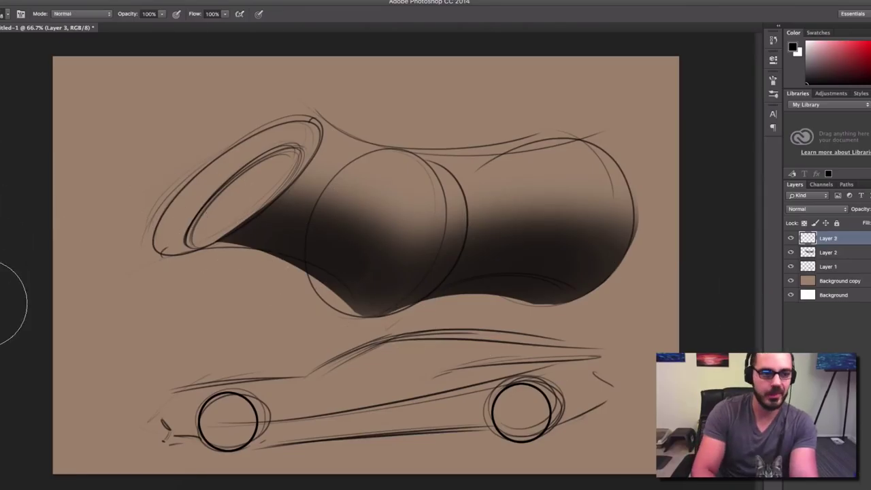
{"action": "key", "text": "x"}
{"action": "mouse_move", "coordinate": [399, 184]}
{"action": "left_mouse_down"}
{"action": "mouse_move", "coordinate": [381, 182]}
{"action": "mouse_move", "coordinate": [408, 171]}
{"action": "left_mouse_up"}
{"action": "left_click_drag", "start_coordinate": [275, 143], "coordinate": [500, 208]}
{"action": "left_click_drag", "start_coordinate": [295, 160], "coordinate": [470, 192]}
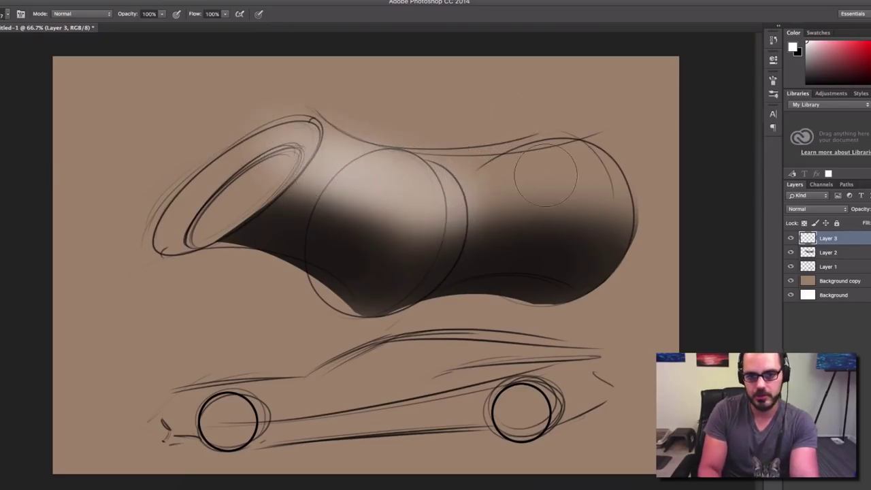
{"action": "mouse_move", "coordinate": [544, 174]}
{"action": "left_mouse_down"}
{"action": "mouse_move", "coordinate": [463, 186]}
{"action": "mouse_move", "coordinate": [605, 165]}
{"action": "mouse_move", "coordinate": [519, 179]}
{"action": "left_mouse_up"}
{"action": "left_click_drag", "start_coordinate": [583, 166], "coordinate": [667, 147]}
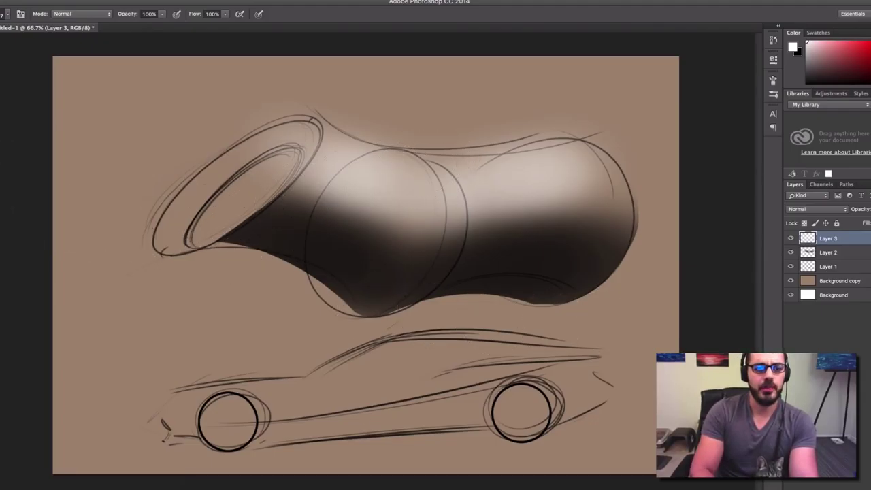
Erase the highlight spill above the form's upper contour, softening the edges with a 130 px eraser at 0% hardness
{"action": "key", "text": "e"}
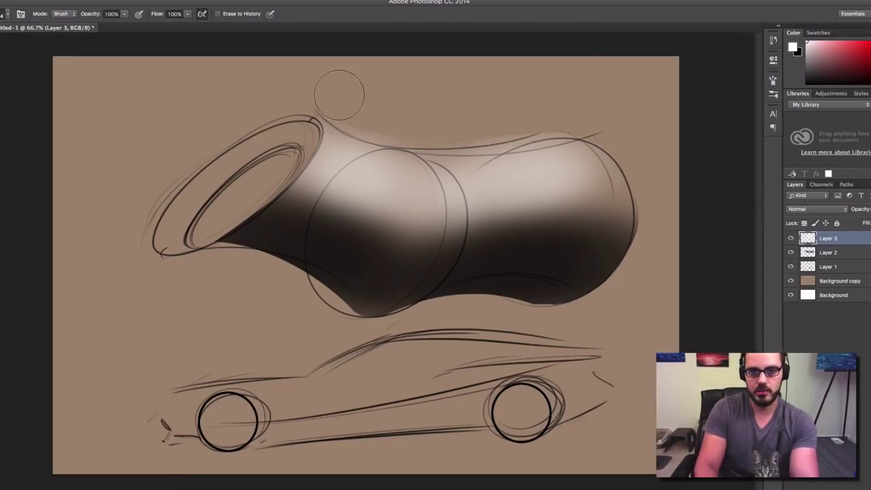
{"action": "right_click", "coordinate": [495, 107]}
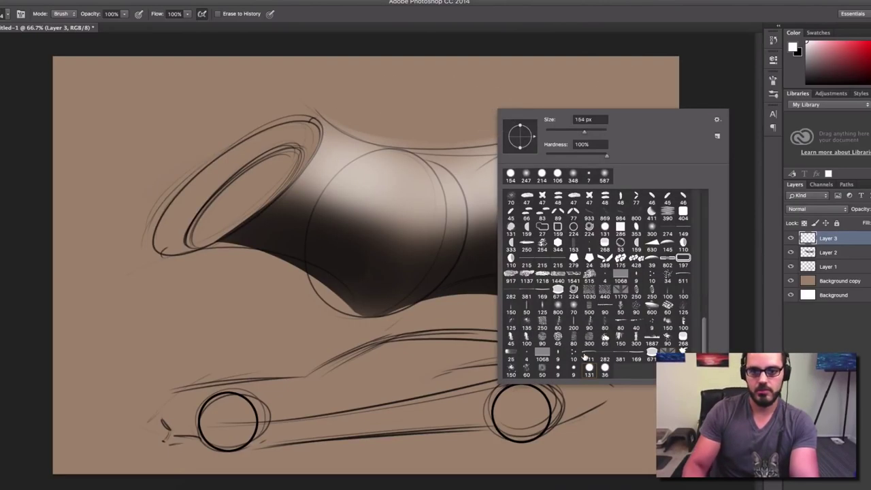
{"action": "left_click", "coordinate": [561, 313]}
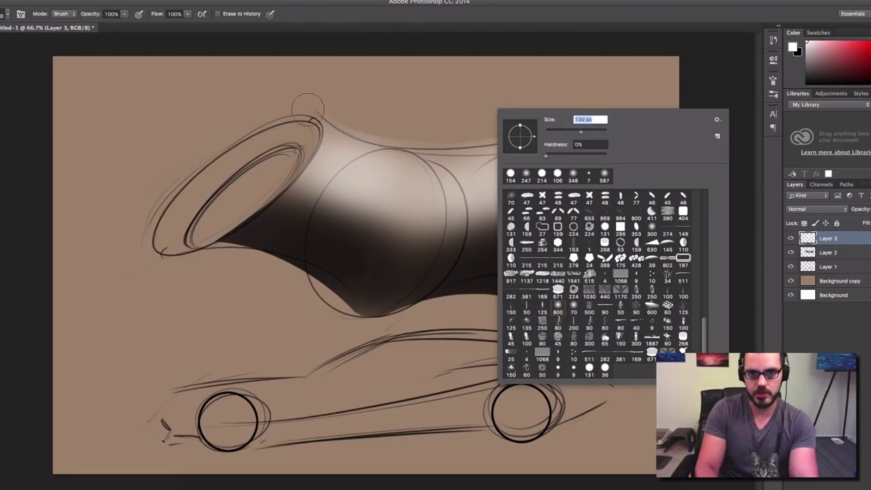
{"action": "key", "text": "Return"}
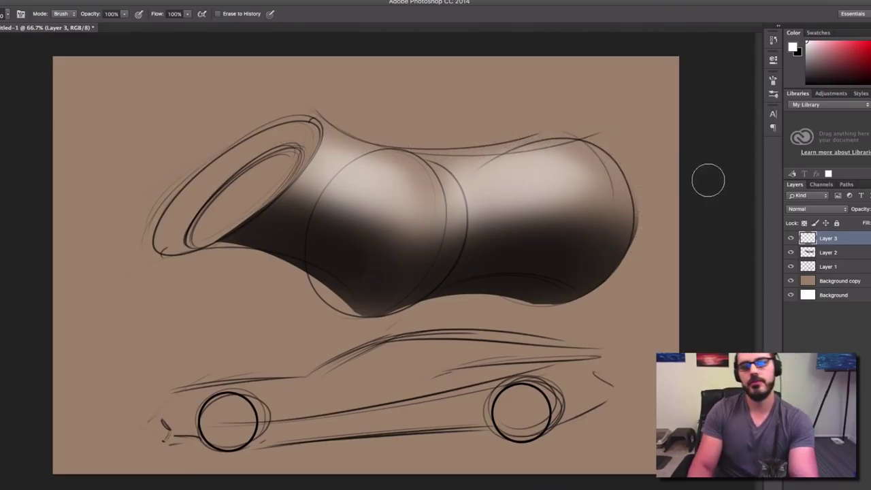
On Layer 2, soften the dark shading along the form's lower edge and lower right end with the soft eraser
{"action": "left_click", "coordinate": [827, 254]}
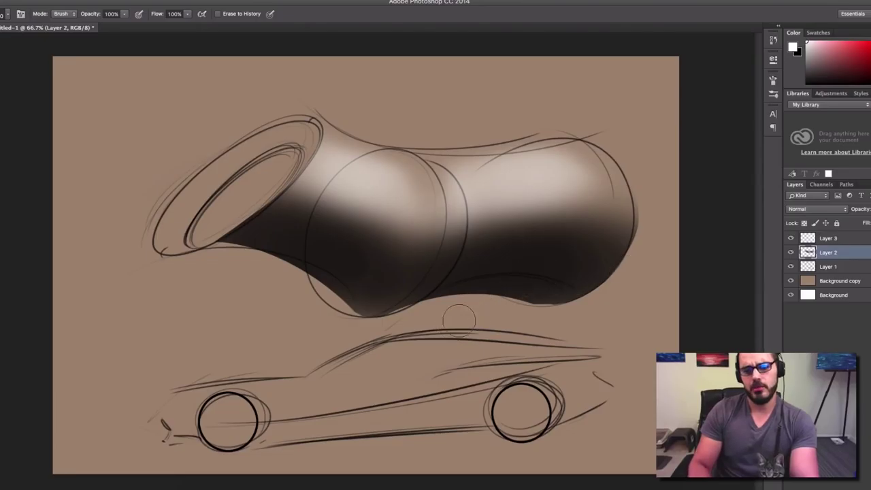
{"action": "mouse_move", "coordinate": [453, 313]}
{"action": "left_mouse_down"}
{"action": "mouse_move", "coordinate": [423, 331]}
{"action": "mouse_move", "coordinate": [540, 324]}
{"action": "mouse_move", "coordinate": [549, 333]}
{"action": "mouse_move", "coordinate": [511, 330]}
{"action": "mouse_move", "coordinate": [598, 336]}
{"action": "mouse_move", "coordinate": [531, 330]}
{"action": "left_mouse_up"}
{"action": "mouse_move", "coordinate": [629, 291]}
{"action": "left_mouse_down"}
{"action": "mouse_move", "coordinate": [651, 228]}
{"action": "mouse_move", "coordinate": [629, 287]}
{"action": "mouse_move", "coordinate": [596, 295]}
{"action": "left_mouse_up"}
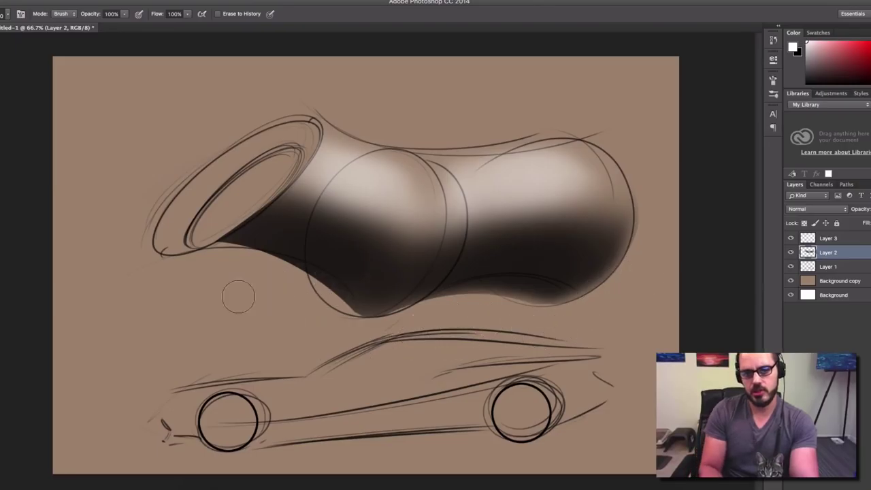
Erase the dark shading that spills below the lower contour of the form's left section with the soft eraser
{"action": "mouse_move", "coordinate": [161, 276]}
{"action": "left_mouse_down"}
{"action": "mouse_move", "coordinate": [267, 290]}
{"action": "mouse_move", "coordinate": [245, 266]}
{"action": "mouse_move", "coordinate": [222, 289]}
{"action": "mouse_move", "coordinate": [345, 325]}
{"action": "left_mouse_up"}
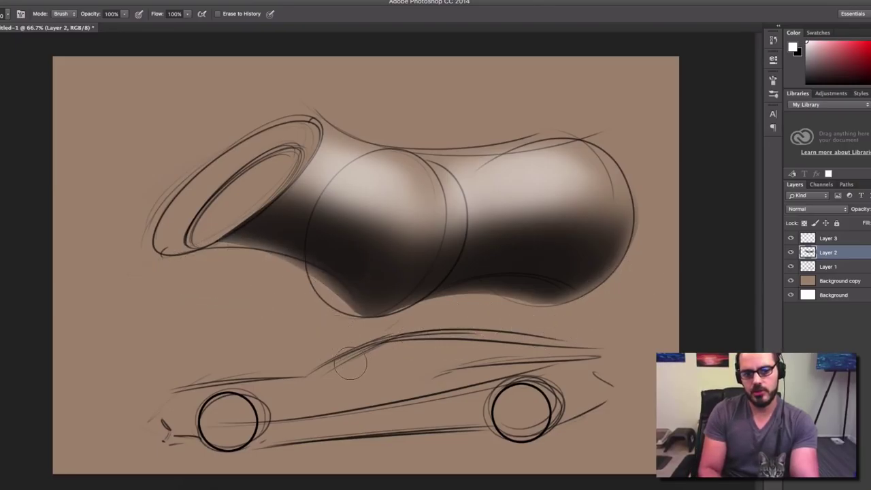
{"action": "mouse_move", "coordinate": [330, 310]}
{"action": "left_mouse_down"}
{"action": "mouse_move", "coordinate": [356, 339]}
{"action": "mouse_move", "coordinate": [342, 332]}
{"action": "left_mouse_up"}
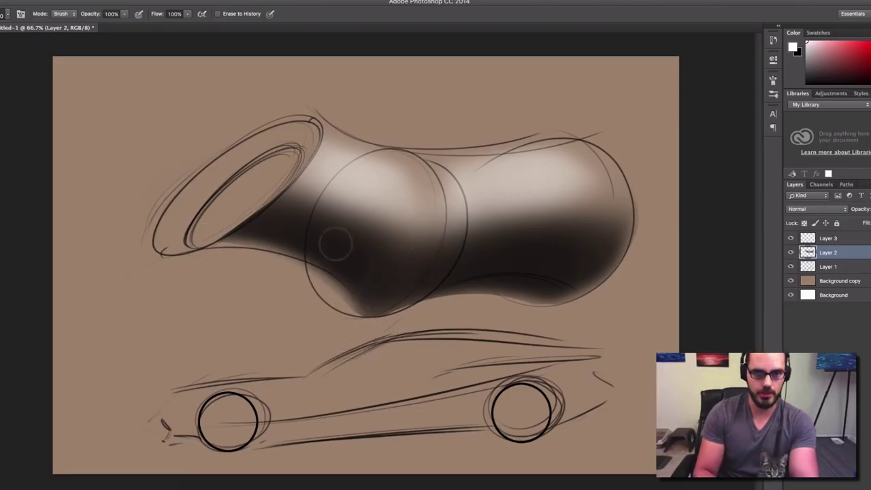
{"action": "key", "text": "b"}
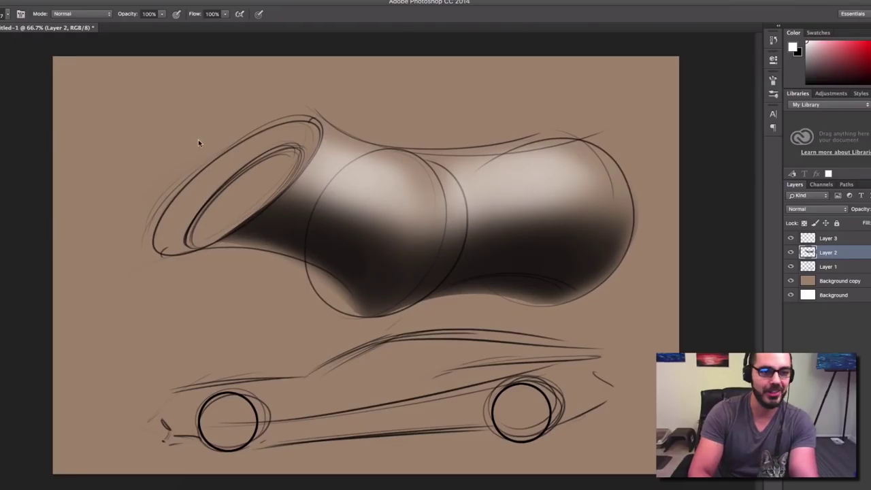
{"action": "left_click_drag", "start_coordinate": [156, 231], "coordinate": [216, 177]}
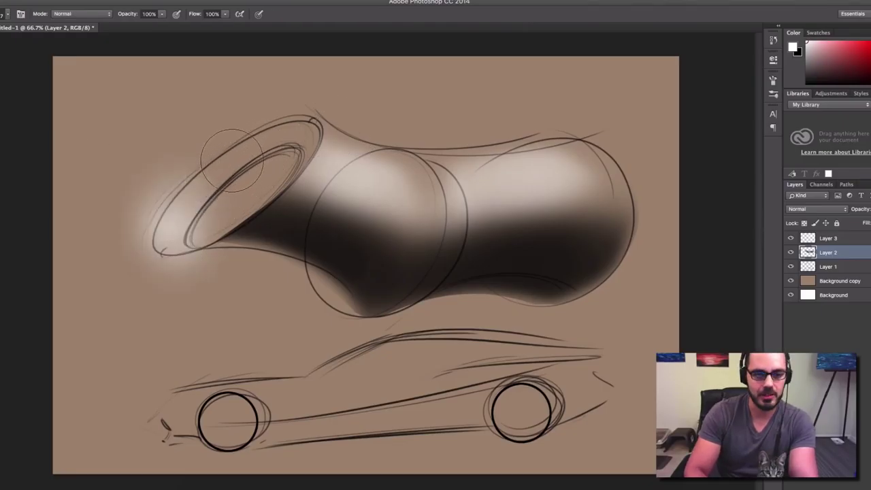
{"action": "key", "text": "ctrl+alt+z"}
{"action": "key", "text": "ctrl+alt+z"}
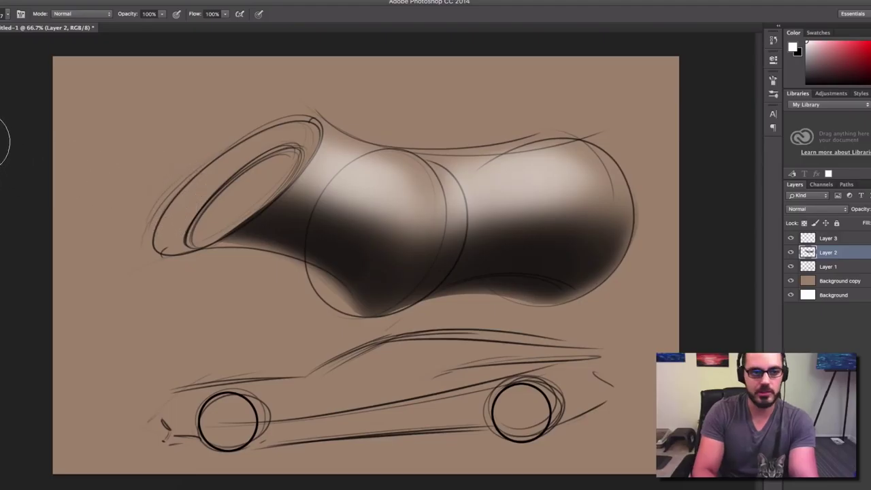
Switch the paint color to black, add a new layer above Layer 3 and choose a small brush, undoing the test strokes
{"action": "key", "text": "x"}
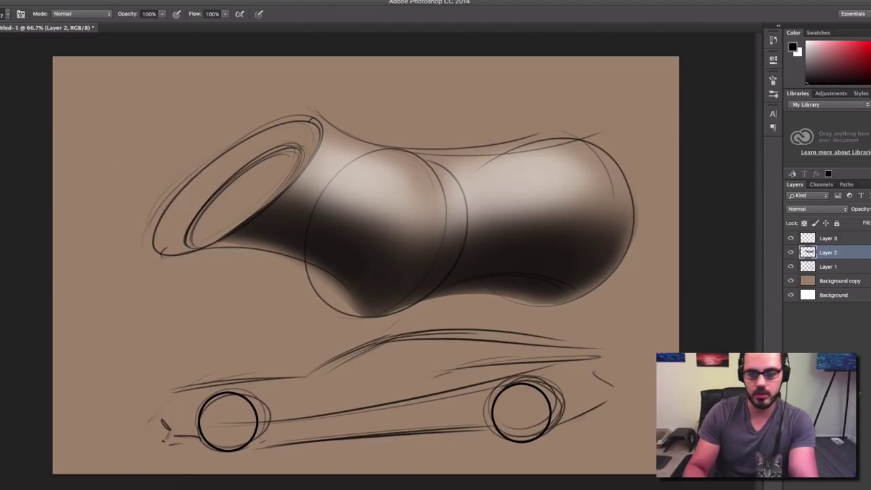
{"action": "left_click", "coordinate": [848, 237]}
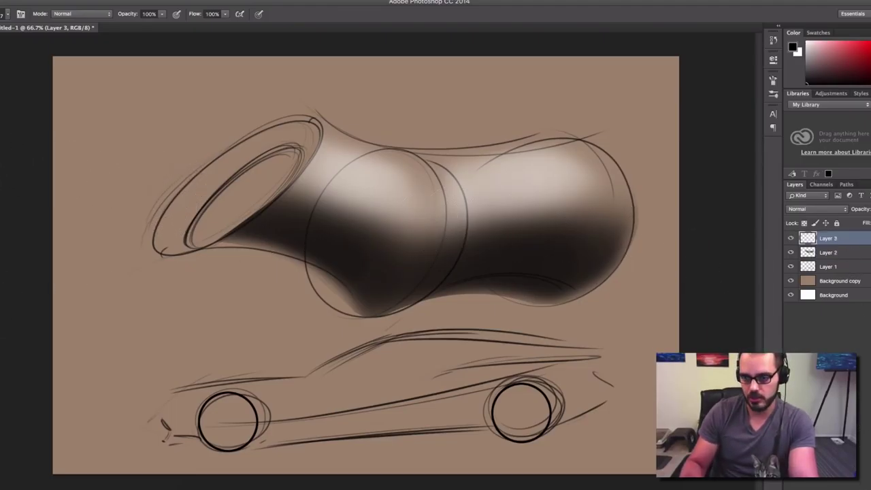
{"action": "key", "text": "ctrl+shift+alt+n"}
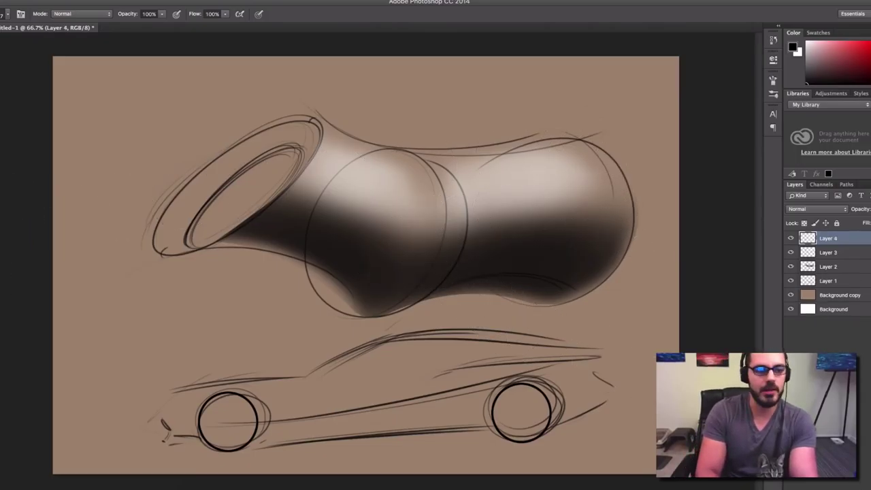
{"action": "right_click", "coordinate": [422, 167]}
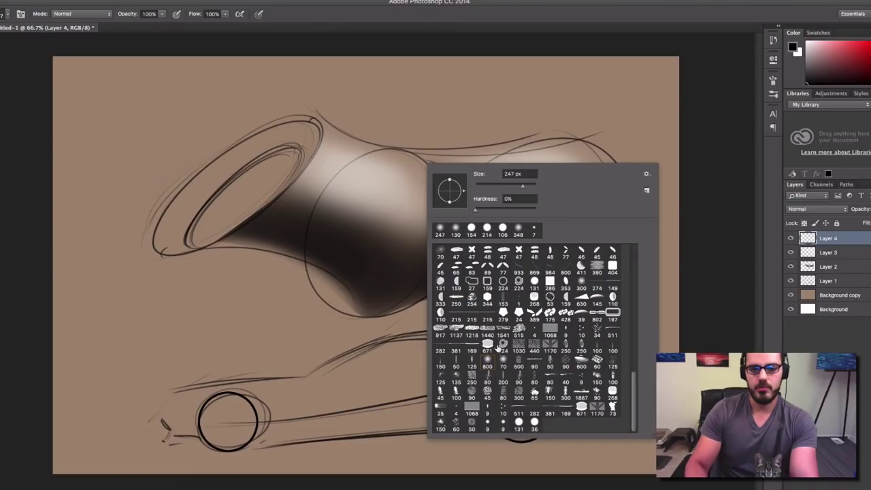
{"action": "mouse_move", "coordinate": [387, 108]}
{"action": "left_mouse_down"}
{"action": "mouse_move", "coordinate": [441, 113]}
{"action": "mouse_move", "coordinate": [487, 108]}
{"action": "left_mouse_up"}
{"action": "key", "text": "super+z"}
{"action": "right_click", "coordinate": [464, 93]}
{"action": "left_click_drag", "start_coordinate": [419, 80], "coordinate": [433, 86]}
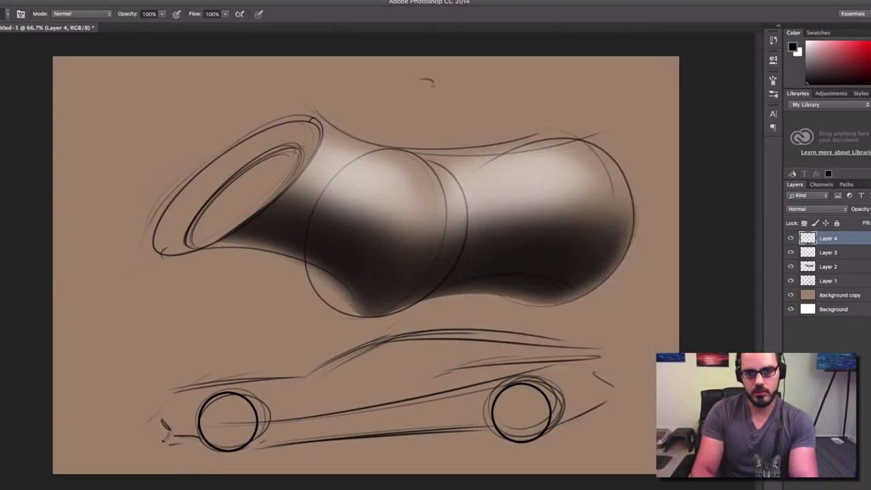
{"action": "key", "text": "ctrl+z"}
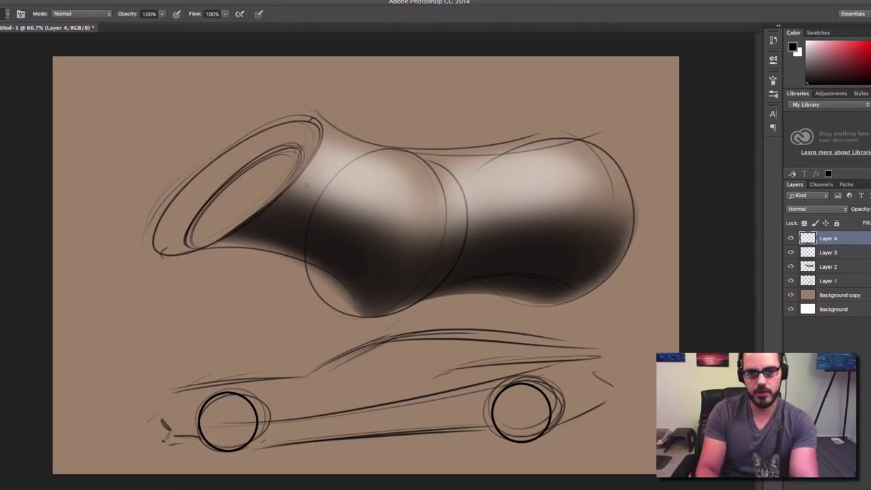
Paint a tapered dark edge along the lower contour of both form sections, redoing strokes that miss the curve
{"action": "left_click_drag", "start_coordinate": [239, 260], "coordinate": [249, 260]}
{"action": "left_click_drag", "start_coordinate": [181, 256], "coordinate": [310, 277]}
{"action": "key", "text": "ctrl+z"}
{"action": "left_click_drag", "start_coordinate": [179, 255], "coordinate": [354, 309]}
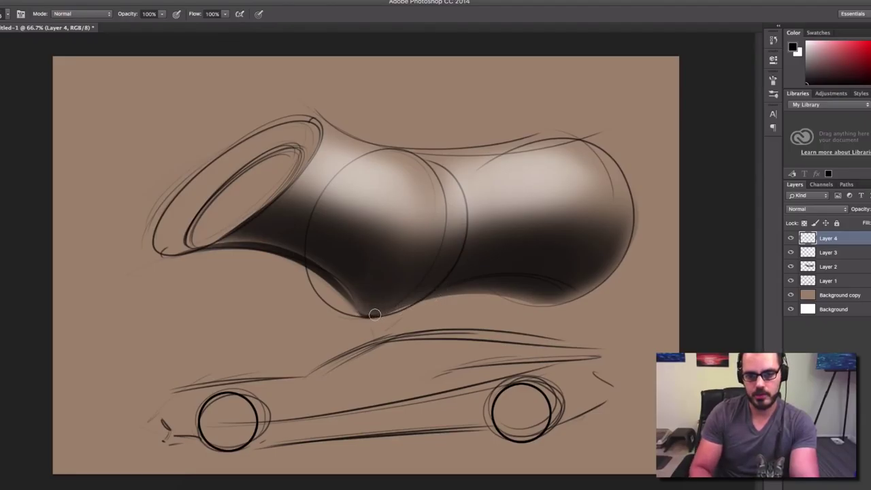
{"action": "mouse_move", "coordinate": [445, 297]}
{"action": "left_mouse_down"}
{"action": "mouse_move", "coordinate": [397, 313]}
{"action": "mouse_move", "coordinate": [550, 304]}
{"action": "left_mouse_up"}
{"action": "key", "text": "ctrl+z"}
{"action": "left_click_drag", "start_coordinate": [390, 311], "coordinate": [550, 303]}
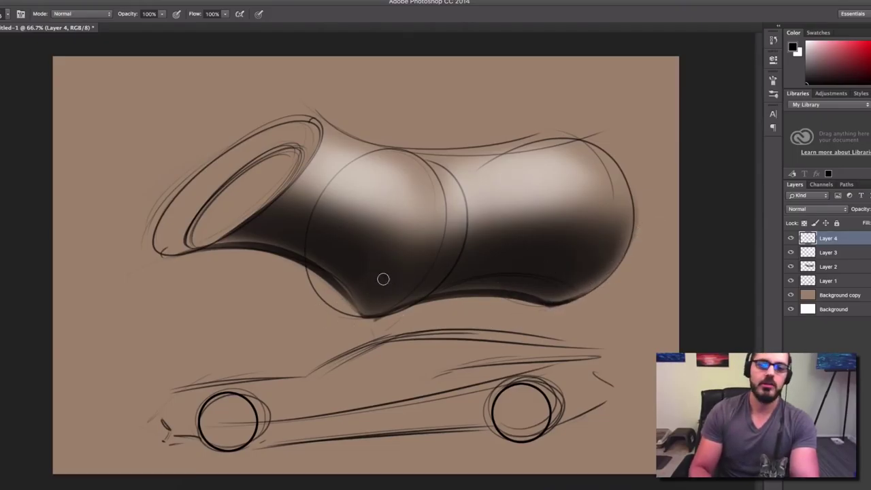
Darken and thicken the upper-left edge of the inner ellipse in the form's open face
{"action": "left_click", "coordinate": [378, 304]}
{"action": "left_click", "coordinate": [378, 304]}
{"action": "left_click_drag", "start_coordinate": [294, 241], "coordinate": [596, 348]}
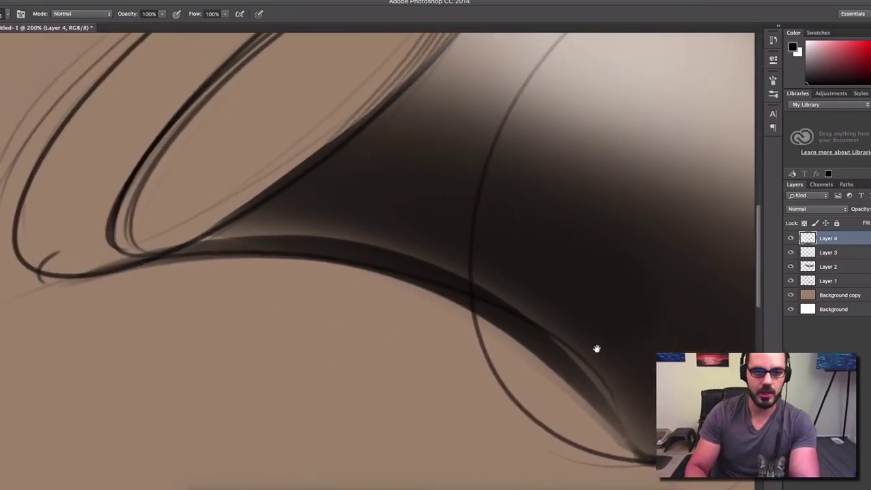
{"action": "left_click", "coordinate": [327, 252], "text": "alt"}
{"action": "left_click", "coordinate": [327, 253], "text": "alt"}
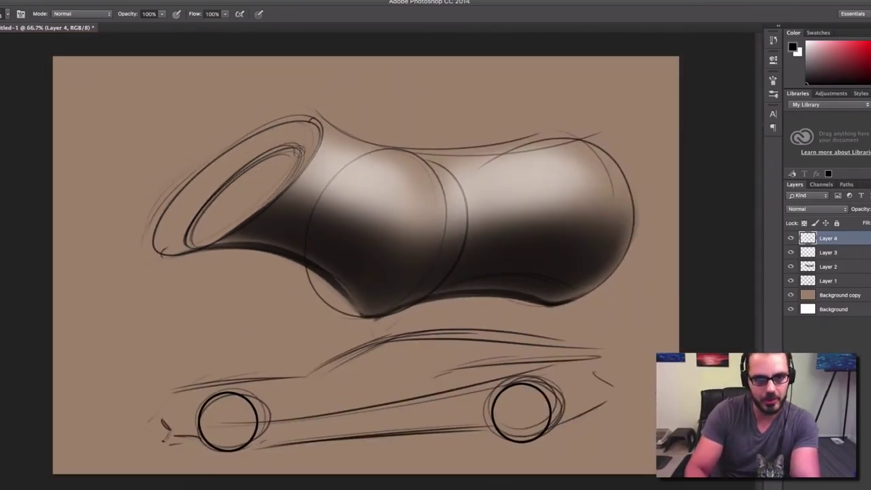
{"action": "mouse_move", "coordinate": [300, 153]}
{"action": "left_mouse_down", "text": "ctrl+alt"}
{"action": "mouse_move", "coordinate": [195, 217]}
{"action": "mouse_move", "coordinate": [192, 235]}
{"action": "left_mouse_up", "text": "ctrl+alt"}
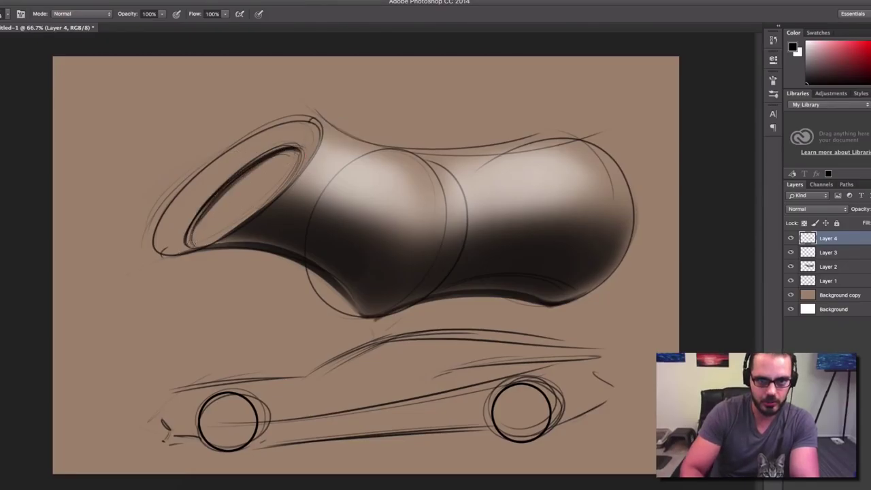
{"action": "left_click_drag", "start_coordinate": [296, 147], "coordinate": [196, 222]}
{"action": "key", "text": "super+z"}
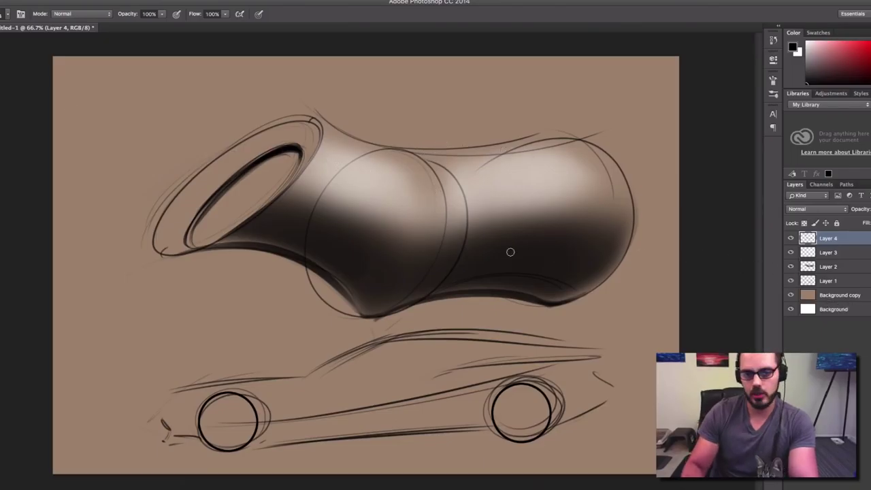
Add a new layer above Layer 4 and enlarge the hard black brush to about 177 px
{"action": "left_click_drag", "start_coordinate": [363, 245], "coordinate": [398, 249]}
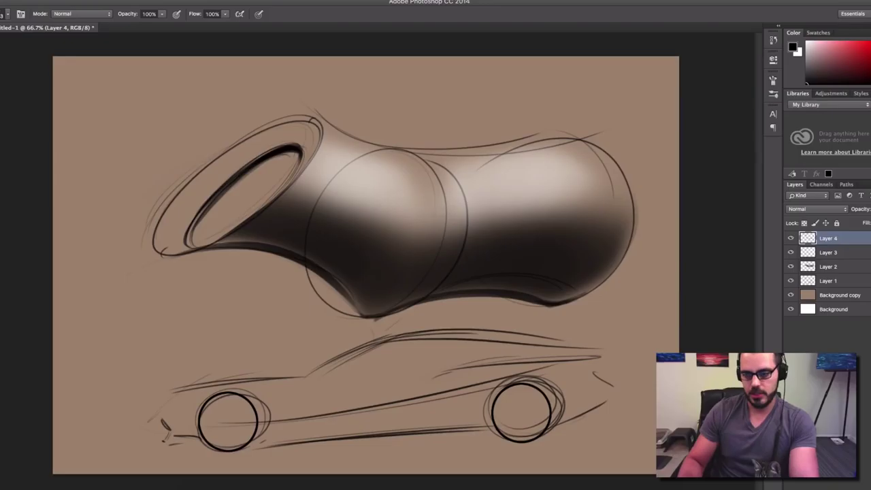
{"action": "key", "text": "ctrl+shift+alt+n"}
{"action": "left_click_drag", "start_coordinate": [280, 216], "coordinate": [350, 211]}
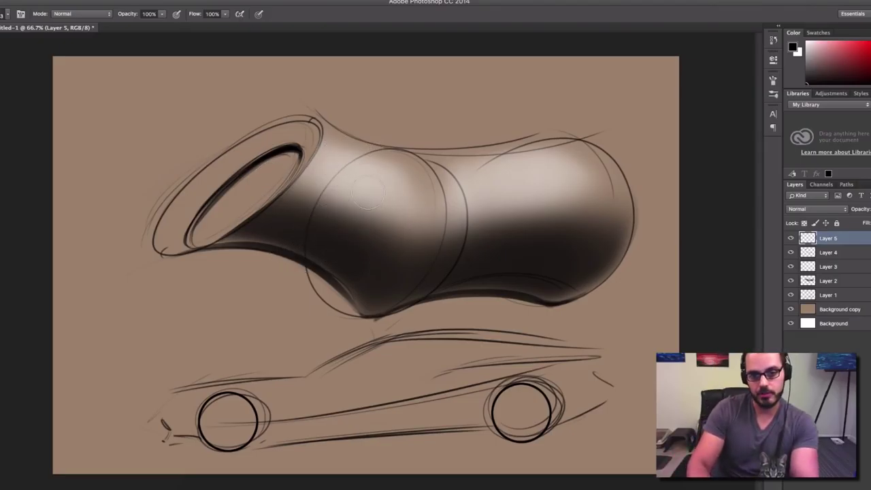
{"action": "left_click_drag", "start_coordinate": [340, 216], "coordinate": [361, 229]}
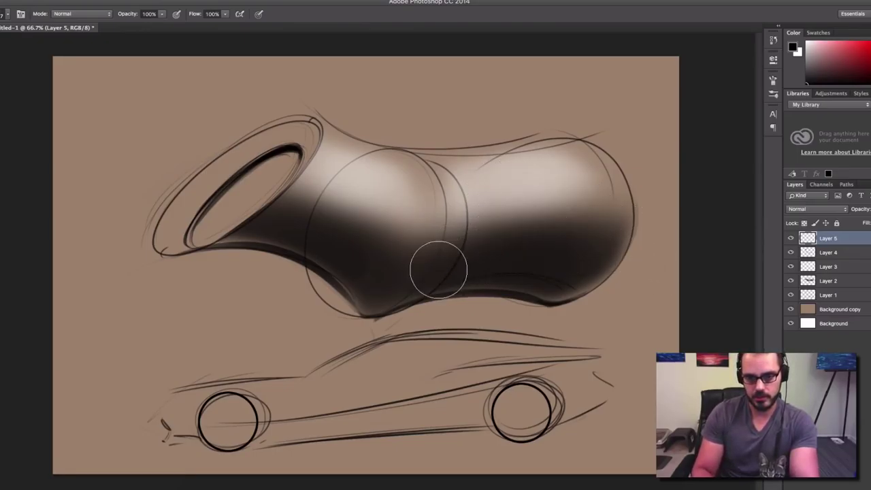
{"action": "left_click_drag", "start_coordinate": [449, 256], "coordinate": [636, 246]}
{"action": "mouse_move", "coordinate": [276, 204]}
{"action": "left_mouse_down"}
{"action": "mouse_move", "coordinate": [375, 227]}
{"action": "mouse_move", "coordinate": [429, 252]}
{"action": "left_mouse_up"}
{"action": "key", "text": "super+z"}
{"action": "left_click_drag", "start_coordinate": [266, 206], "coordinate": [408, 248]}
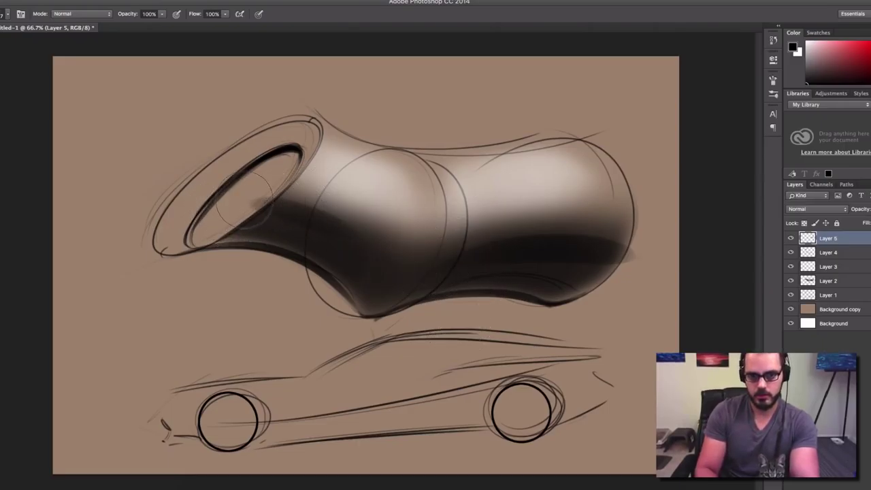
{"action": "left_click_drag", "start_coordinate": [267, 202], "coordinate": [435, 261]}
{"action": "key", "text": "alt+super+z"}
{"action": "key", "text": "alt+super+z"}
{"action": "left_click_drag", "start_coordinate": [261, 197], "coordinate": [343, 221]}
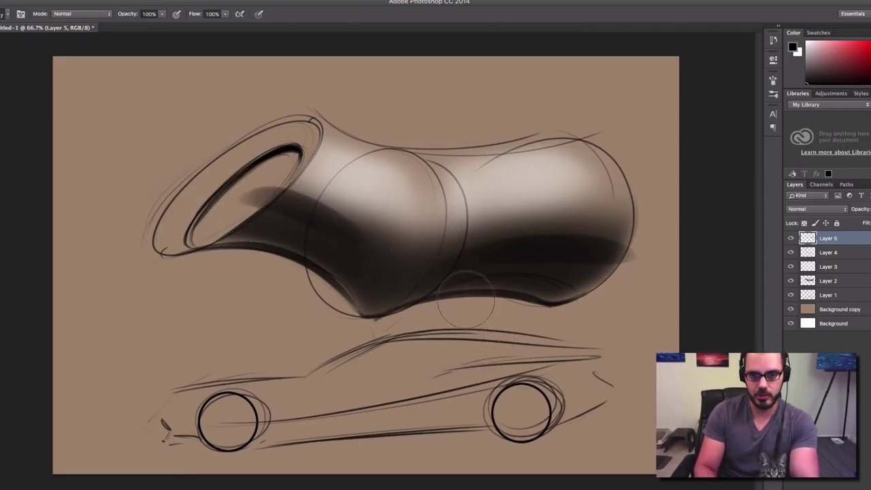
{"action": "key", "text": "ctrl+z"}
{"action": "key", "text": "ctrl+z"}
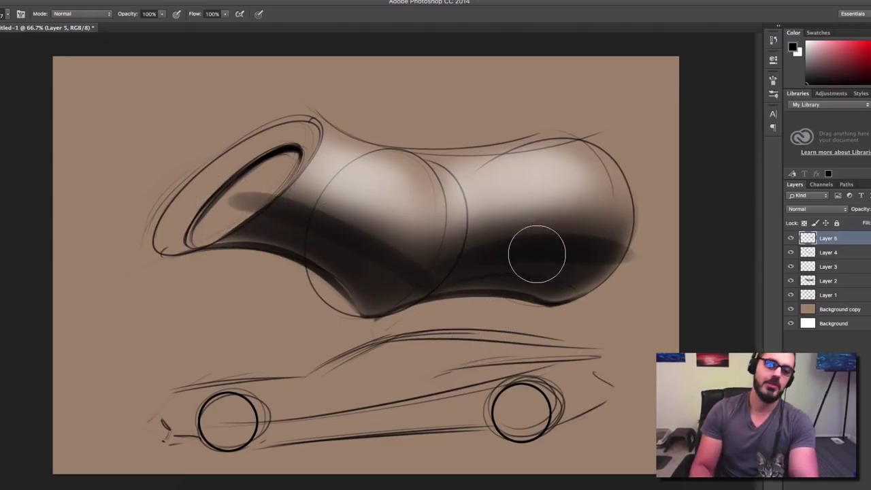
{"action": "key", "text": "ctrl+z"}
Choose the 36 px brush preset, undo the leftover dark band on the right section and enlarge the brush
{"action": "right_click", "coordinate": [403, 197]}
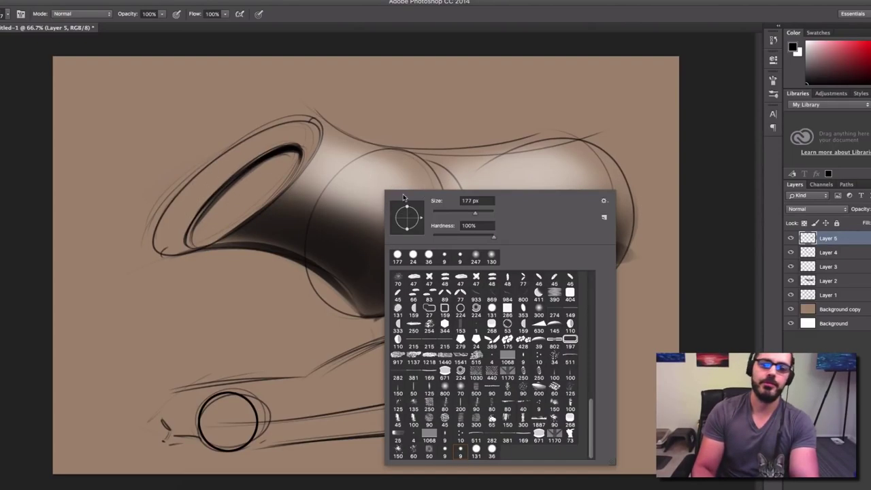
{"action": "left_click", "coordinate": [490, 450]}
{"action": "left_click_drag", "start_coordinate": [373, 87], "coordinate": [430, 113]}
{"action": "key", "text": "ctrl+z"}
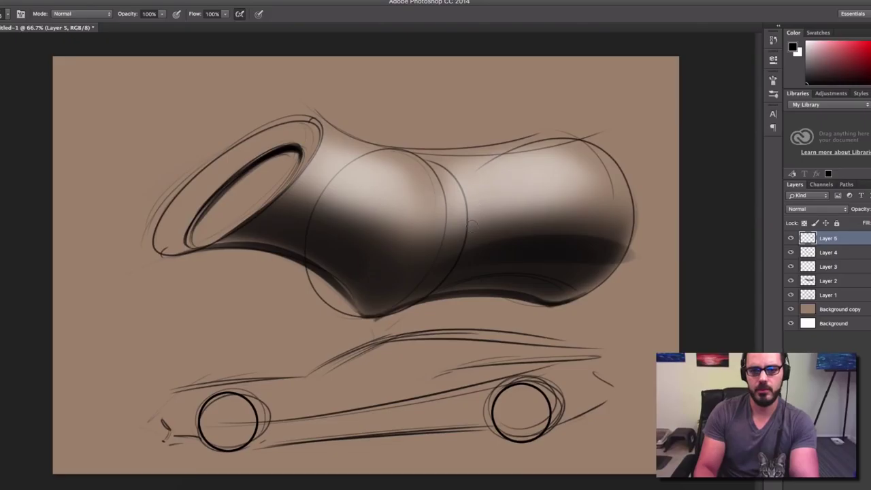
{"action": "key", "text": "ctrl+alt+z"}
{"action": "left_click_drag", "start_coordinate": [533, 260], "coordinate": [560, 259], "text": "ctrl+alt"}
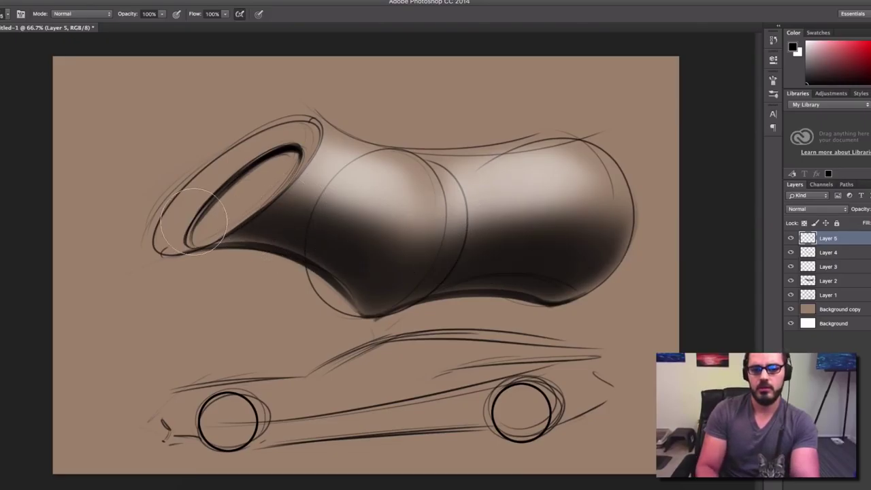
Paint broad dark core-shadow bands on Layer 5 across the lower half of the left and right sections
{"action": "left_click_drag", "start_coordinate": [178, 218], "coordinate": [446, 321]}
{"action": "left_click_drag", "start_coordinate": [221, 197], "coordinate": [354, 265]}
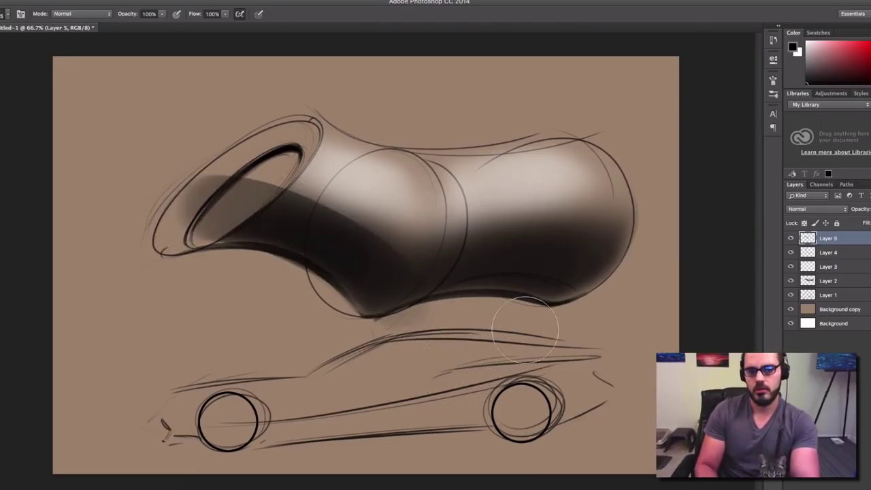
{"action": "left_click", "coordinate": [791, 239]}
{"action": "left_click", "coordinate": [790, 238]}
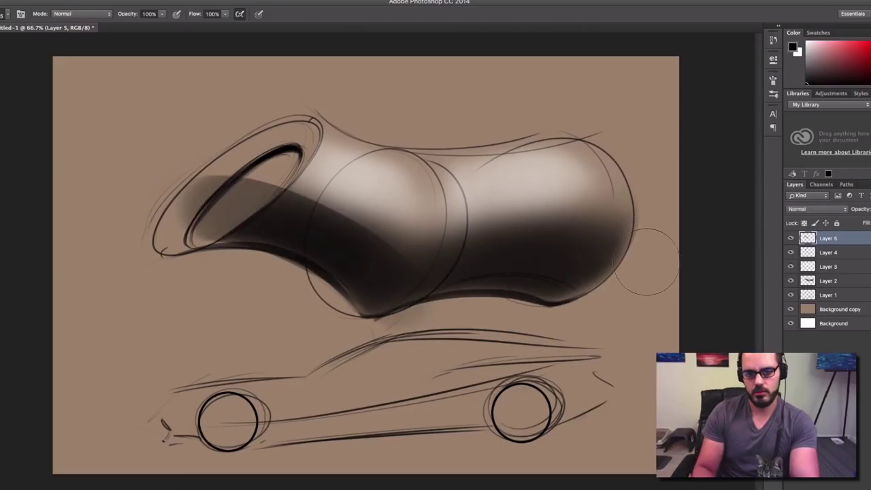
{"action": "left_click_drag", "start_coordinate": [647, 280], "coordinate": [420, 302]}
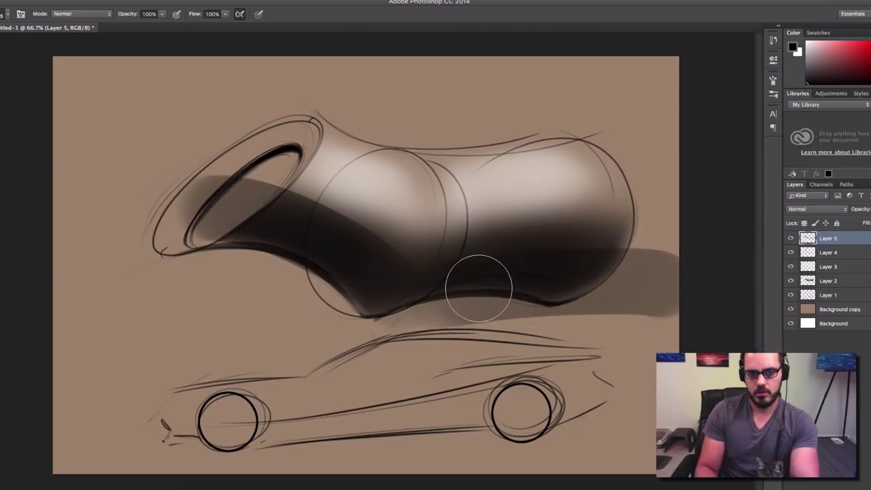
Erase the shadow overspill around the form and inside its open face, then compare the form with Layer 5 hidden and shown
{"action": "key", "text": "e"}
{"action": "mouse_move", "coordinate": [622, 254]}
{"action": "left_mouse_down"}
{"action": "mouse_move", "coordinate": [636, 298]}
{"action": "mouse_move", "coordinate": [675, 243]}
{"action": "mouse_move", "coordinate": [670, 272]}
{"action": "mouse_move", "coordinate": [686, 275]}
{"action": "mouse_move", "coordinate": [604, 310]}
{"action": "mouse_move", "coordinate": [646, 291]}
{"action": "mouse_move", "coordinate": [654, 268]}
{"action": "mouse_move", "coordinate": [385, 351]}
{"action": "mouse_move", "coordinate": [479, 346]}
{"action": "left_mouse_up"}
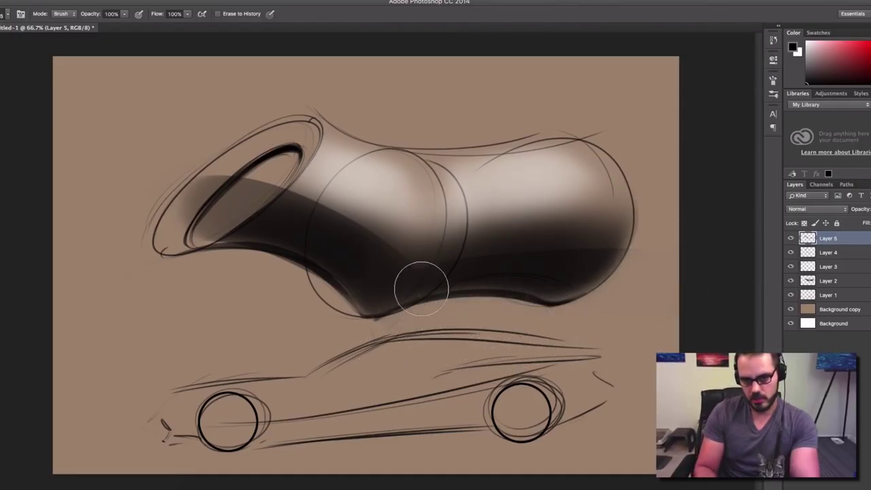
{"action": "left_click", "coordinate": [421, 262], "text": "ctrl+alt"}
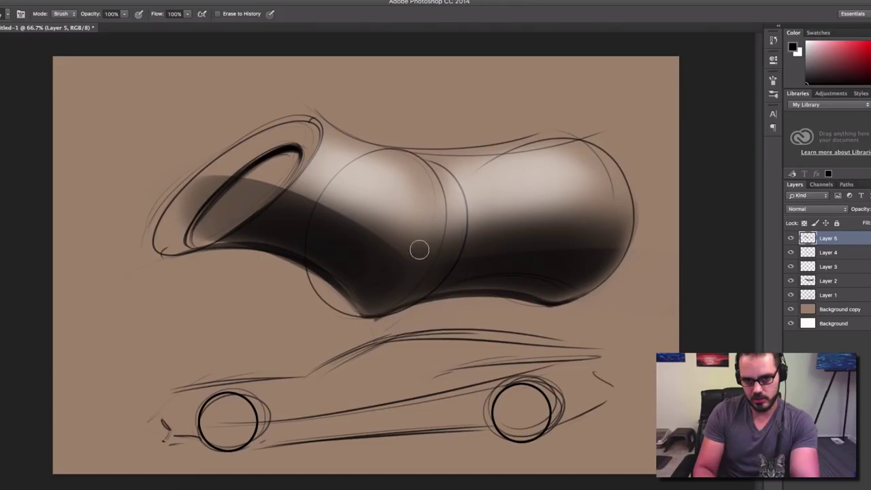
{"action": "mouse_move", "coordinate": [286, 153]}
{"action": "left_mouse_down"}
{"action": "mouse_move", "coordinate": [197, 218]}
{"action": "mouse_move", "coordinate": [274, 153]}
{"action": "left_mouse_up"}
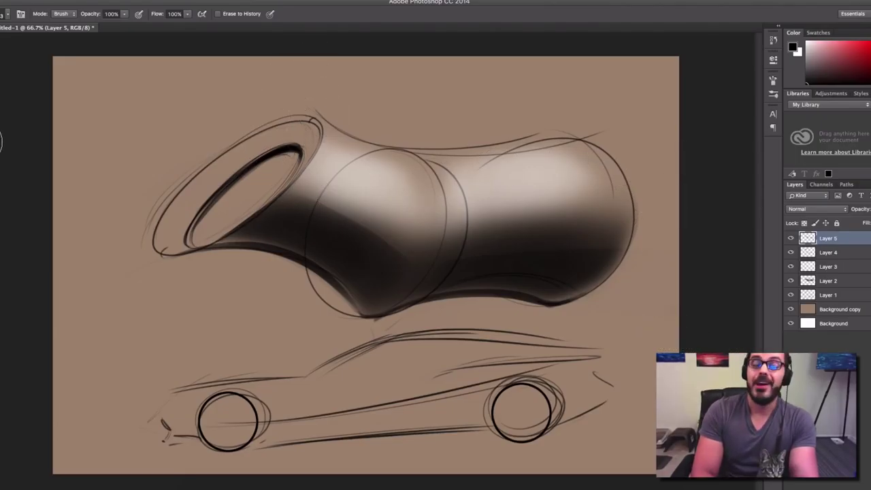
{"action": "left_click", "coordinate": [790, 240]}
{"action": "left_click", "coordinate": [791, 240]}
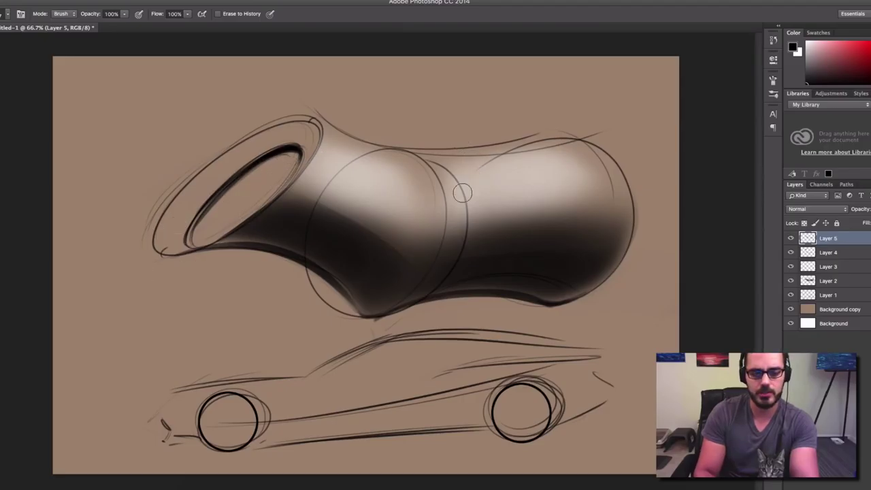
Paint soft white highlights with the brush on Layer 5 along the upper halves of the left and right sections
{"action": "left_click_drag", "start_coordinate": [316, 191], "coordinate": [337, 190]}
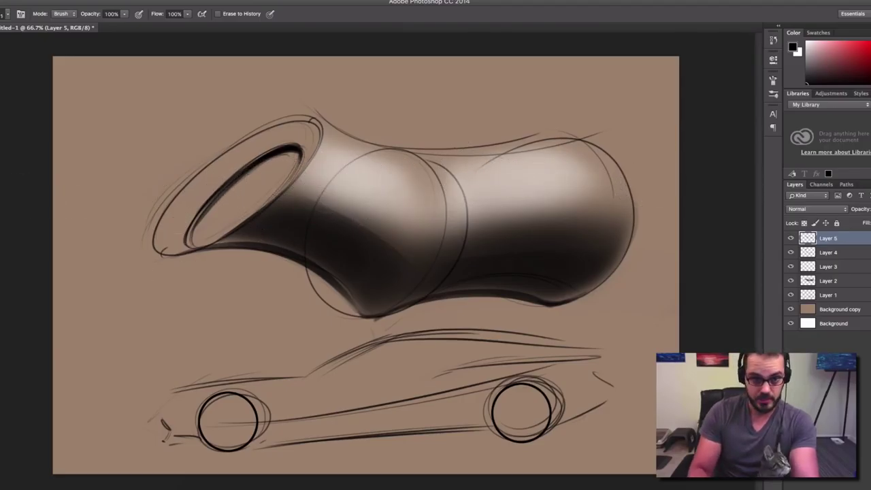
{"action": "key", "text": "b"}
{"action": "key", "text": "x"}
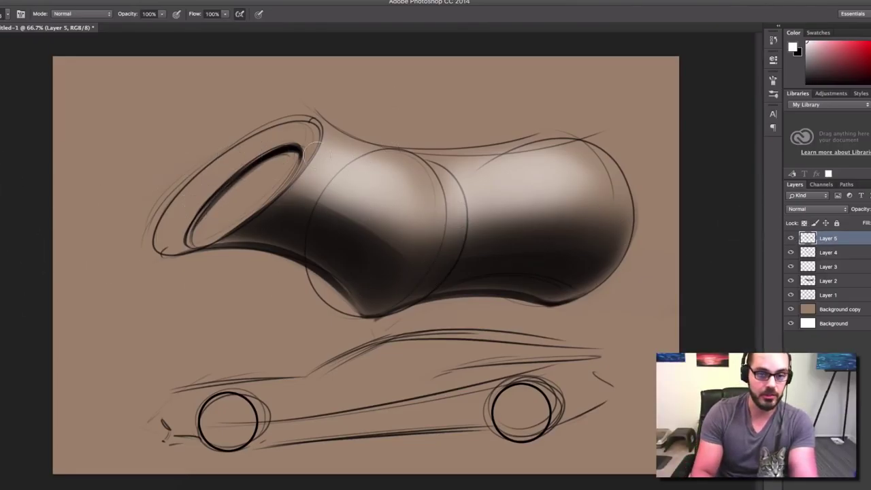
{"action": "left_click_drag", "start_coordinate": [526, 176], "coordinate": [543, 178]}
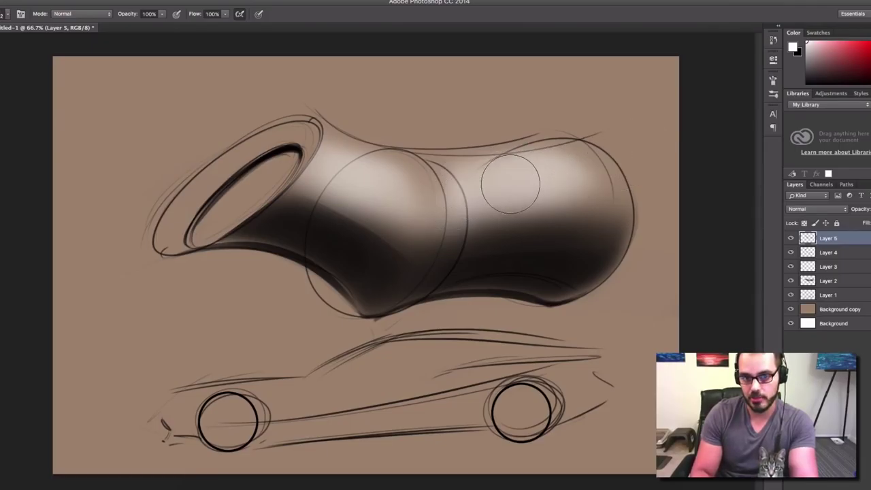
{"action": "mouse_move", "coordinate": [363, 174]}
{"action": "left_mouse_down"}
{"action": "mouse_move", "coordinate": [354, 177]}
{"action": "mouse_move", "coordinate": [362, 175]}
{"action": "left_mouse_up"}
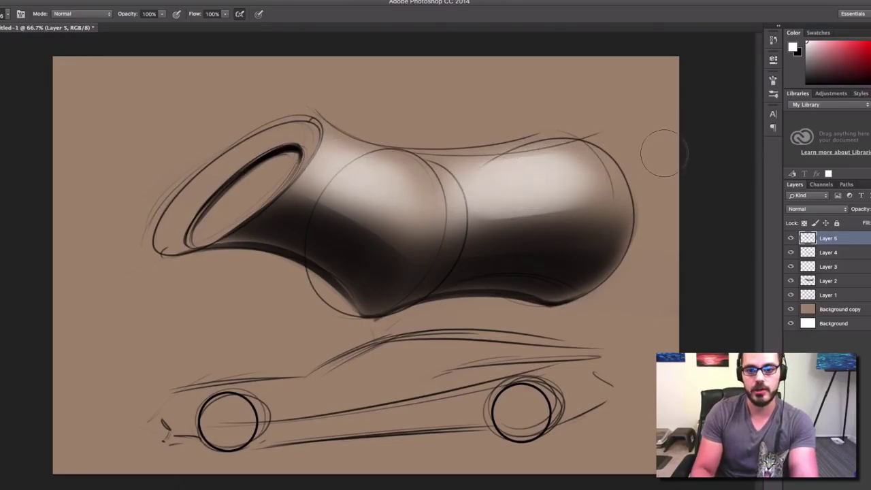
Erase back the excess highlight on the upper sections, and compare the form with Layer 5 hidden and shown
{"action": "key", "text": "e"}
{"action": "left_click_drag", "start_coordinate": [570, 193], "coordinate": [521, 184]}
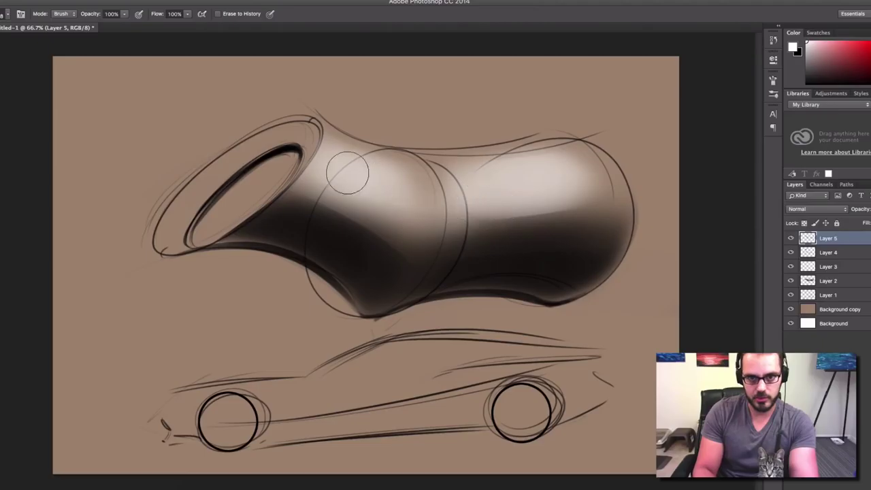
{"action": "left_click", "coordinate": [791, 240]}
{"action": "left_click", "coordinate": [792, 239]}
{"action": "left_click", "coordinate": [790, 239]}
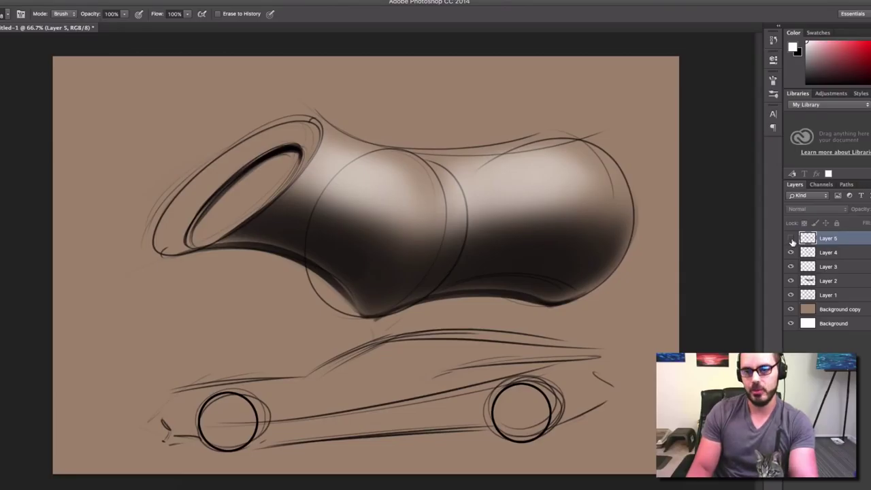
{"action": "left_click", "coordinate": [790, 239]}
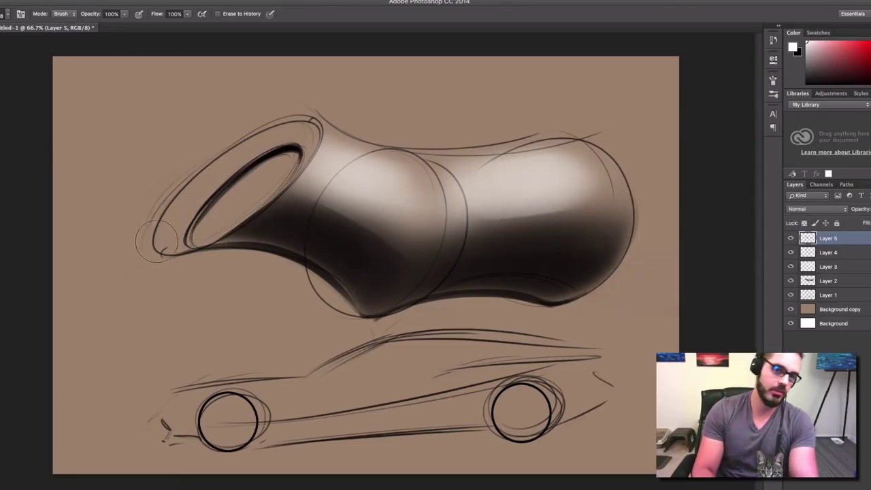
Add a new layer above Layer 5 and paint a soft white highlight over the lower-left part of the open rim
{"action": "key", "text": "b"}
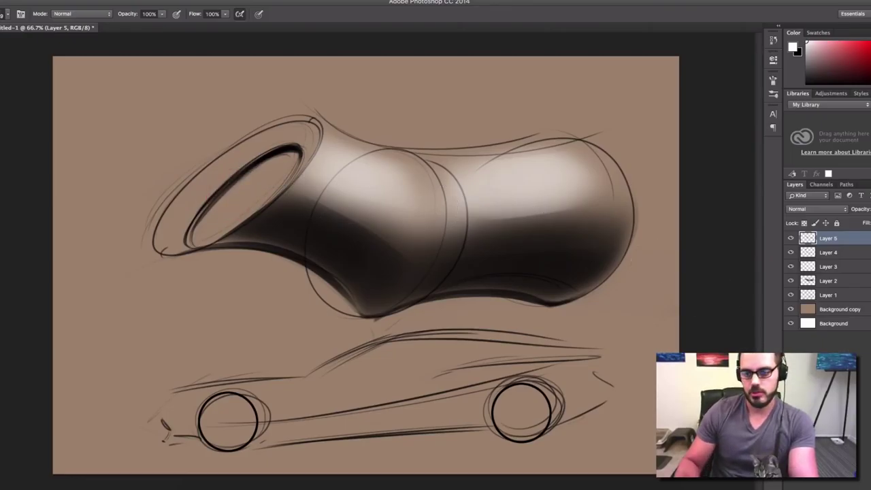
{"action": "key", "text": "ctrl+shift+alt+n"}
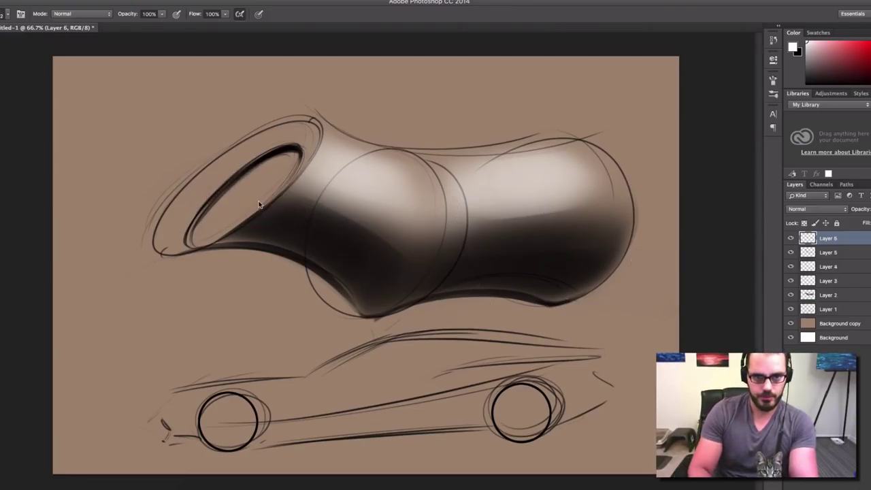
{"action": "mouse_move", "coordinate": [173, 221]}
{"action": "left_mouse_down"}
{"action": "mouse_move", "coordinate": [197, 207]}
{"action": "mouse_move", "coordinate": [181, 239]}
{"action": "mouse_move", "coordinate": [234, 166]}
{"action": "mouse_move", "coordinate": [178, 229]}
{"action": "mouse_move", "coordinate": [251, 153]}
{"action": "mouse_move", "coordinate": [170, 230]}
{"action": "mouse_move", "coordinate": [257, 154]}
{"action": "mouse_move", "coordinate": [164, 231]}
{"action": "mouse_move", "coordinate": [228, 176]}
{"action": "mouse_move", "coordinate": [193, 253]}
{"action": "mouse_move", "coordinate": [187, 234]}
{"action": "mouse_move", "coordinate": [251, 160]}
{"action": "mouse_move", "coordinate": [189, 203]}
{"action": "mouse_move", "coordinate": [173, 243]}
{"action": "mouse_move", "coordinate": [202, 173]}
{"action": "left_mouse_up"}
Erase the white overspill outside the rim and inside its opening, using the 131 px hard eraser preset
{"action": "key", "text": "e"}
{"action": "mouse_move", "coordinate": [215, 142]}
{"action": "left_mouse_down"}
{"action": "mouse_move", "coordinate": [151, 177]}
{"action": "mouse_move", "coordinate": [147, 195]}
{"action": "mouse_move", "coordinate": [237, 115]}
{"action": "mouse_move", "coordinate": [158, 176]}
{"action": "mouse_move", "coordinate": [139, 209]}
{"action": "mouse_move", "coordinate": [139, 232]}
{"action": "mouse_move", "coordinate": [130, 211]}
{"action": "mouse_move", "coordinate": [150, 260]}
{"action": "left_mouse_up"}
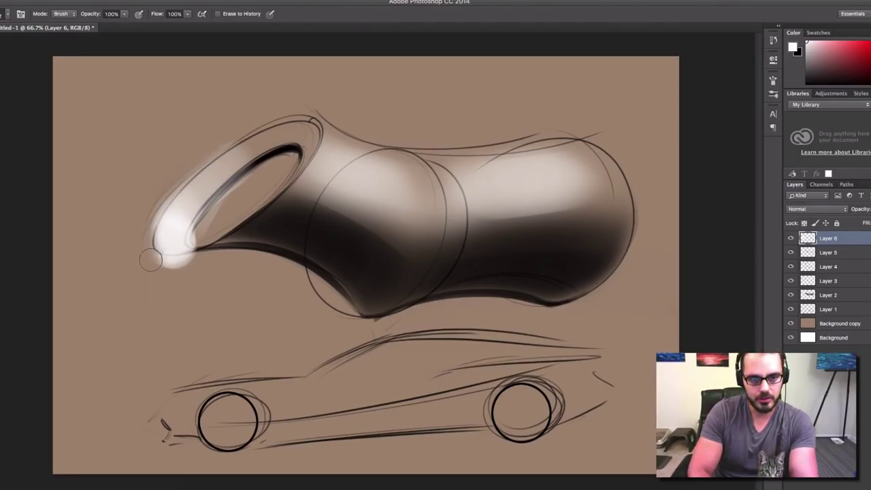
{"action": "right_click", "coordinate": [202, 191]}
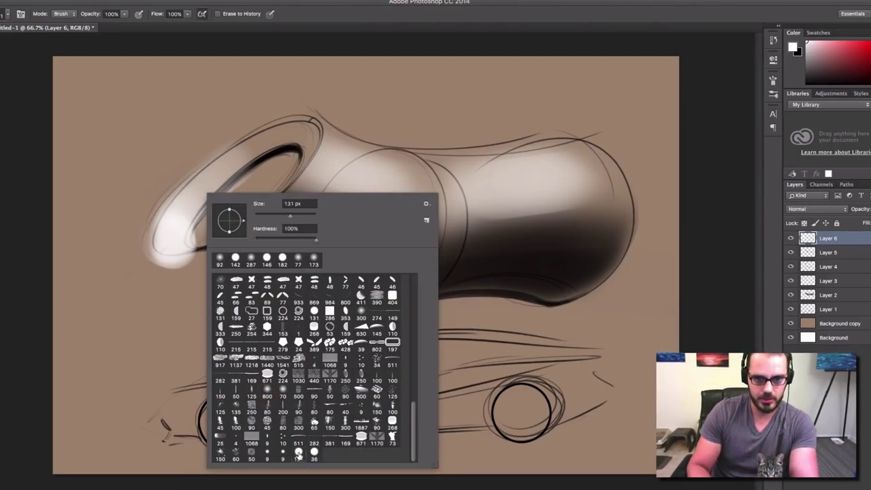
{"action": "mouse_move", "coordinate": [135, 279]}
{"action": "left_mouse_down"}
{"action": "mouse_move", "coordinate": [163, 279]}
{"action": "mouse_move", "coordinate": [149, 286]}
{"action": "left_mouse_up"}
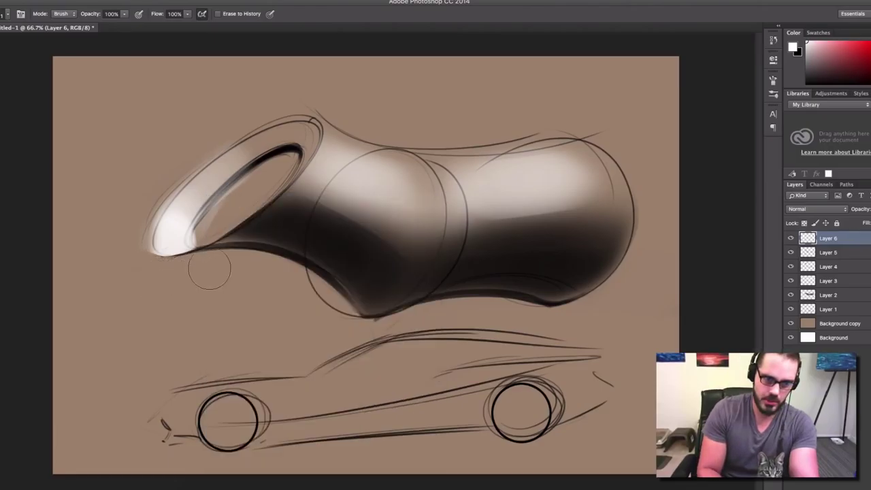
{"action": "mouse_move", "coordinate": [232, 205]}
{"action": "left_mouse_down"}
{"action": "mouse_move", "coordinate": [204, 236]}
{"action": "mouse_move", "coordinate": [241, 193]}
{"action": "left_mouse_up"}
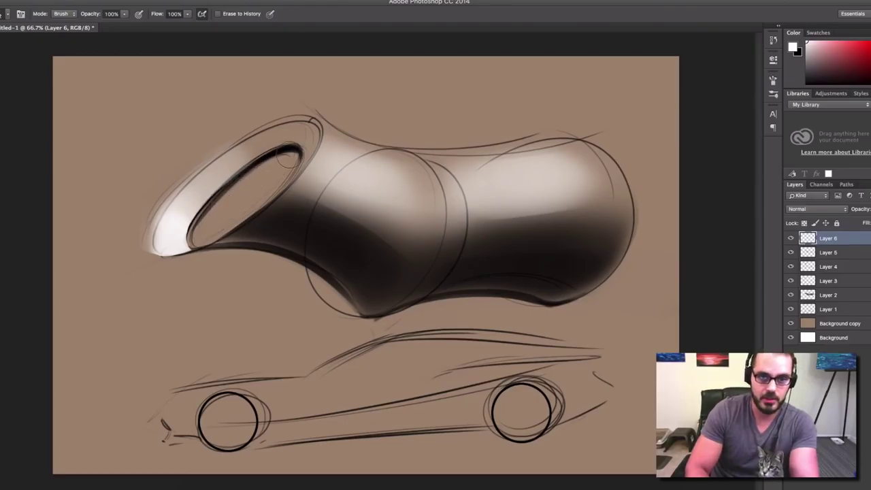
{"action": "right_click", "coordinate": [233, 141]}
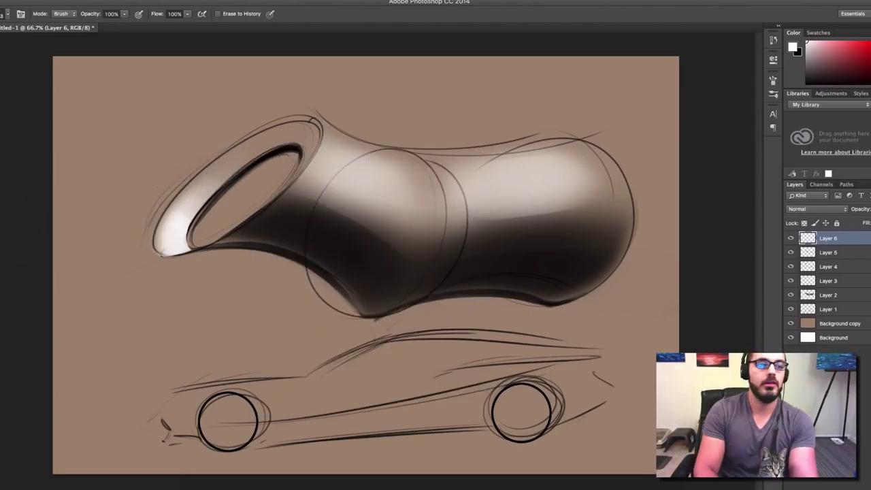
Paint a soft black shadow across the rim's upper-right end, and compare the form with Layer 6 hidden and shown
{"action": "key", "text": "b"}
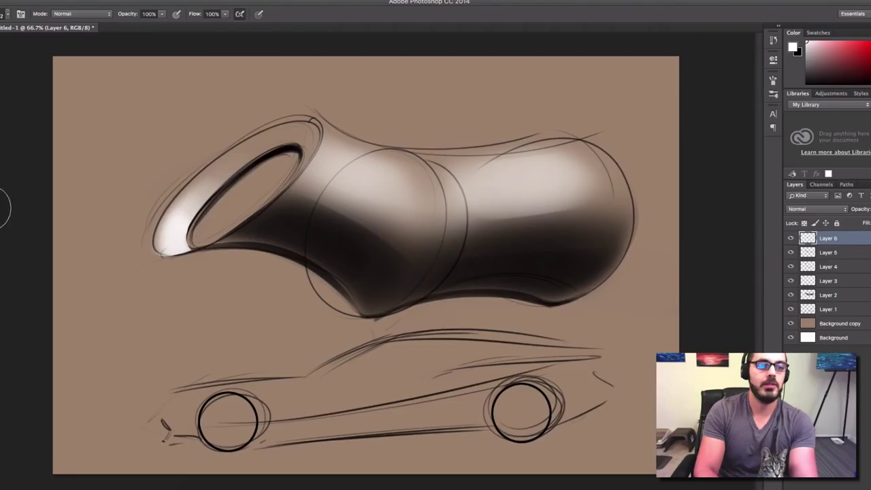
{"action": "mouse_move", "coordinate": [297, 160]}
{"action": "left_mouse_down"}
{"action": "mouse_move", "coordinate": [309, 159]}
{"action": "mouse_move", "coordinate": [282, 137]}
{"action": "left_mouse_up"}
{"action": "left_click_drag", "start_coordinate": [282, 138], "coordinate": [264, 151]}
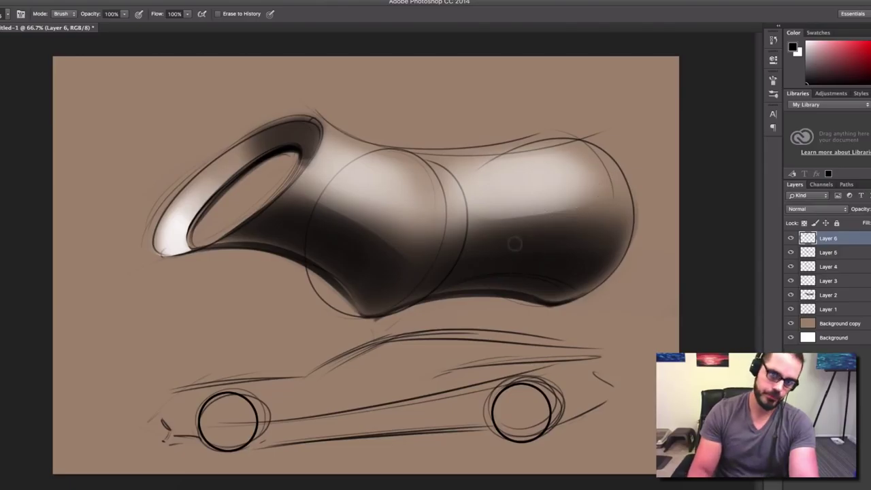
{"action": "left_click", "coordinate": [515, 281], "text": "alt"}
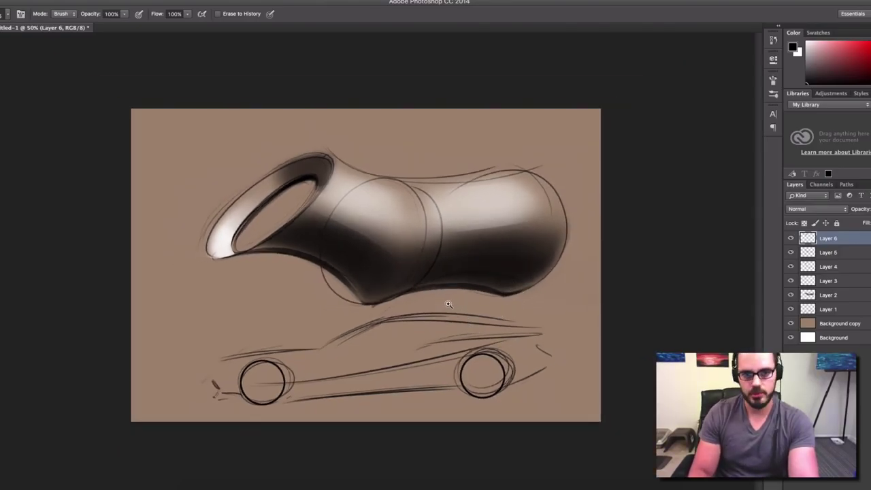
{"action": "key", "text": "ctrl+plus"}
{"action": "key", "text": "b"}
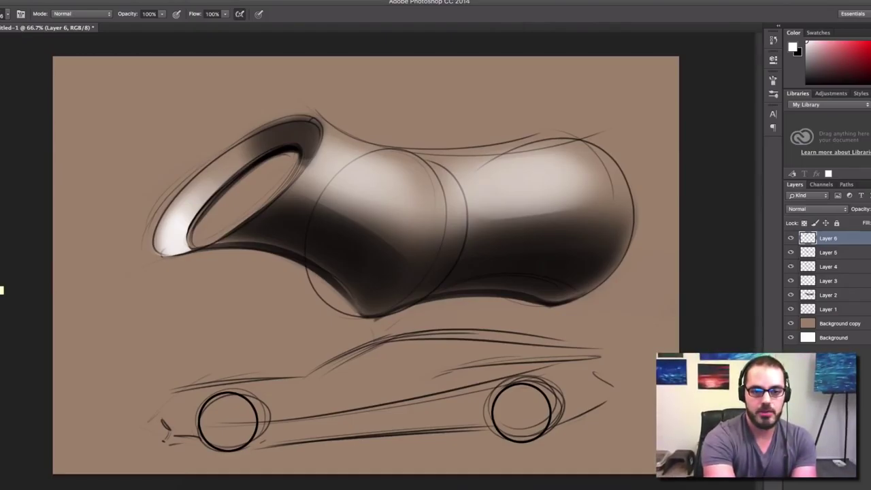
{"action": "left_click", "coordinate": [792, 238]}
{"action": "left_click", "coordinate": [791, 238]}
Choose the 9 px brush preset with 100% hardness and black as the colour, and undo the test stroke
{"action": "key", "text": "x"}
{"action": "right_click", "coordinate": [244, 218]}
{"action": "left_click", "coordinate": [305, 473]}
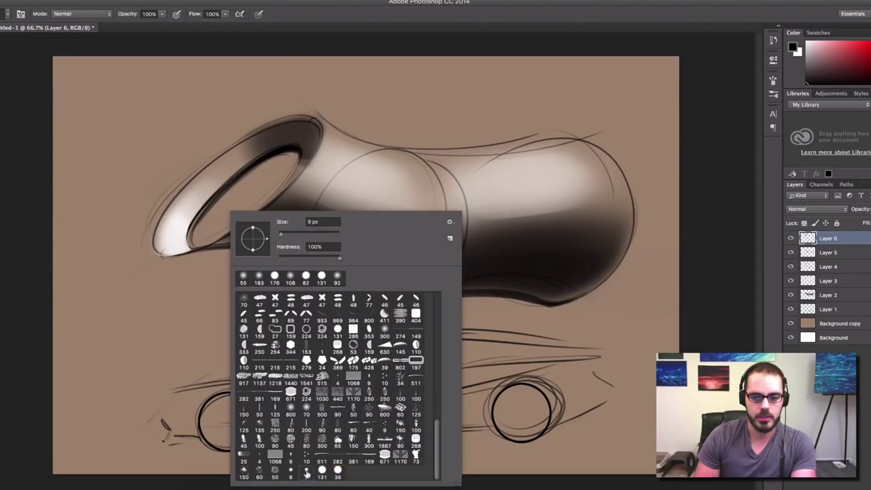
{"action": "left_click_drag", "start_coordinate": [145, 302], "coordinate": [189, 284]}
{"action": "key", "text": "super+z"}
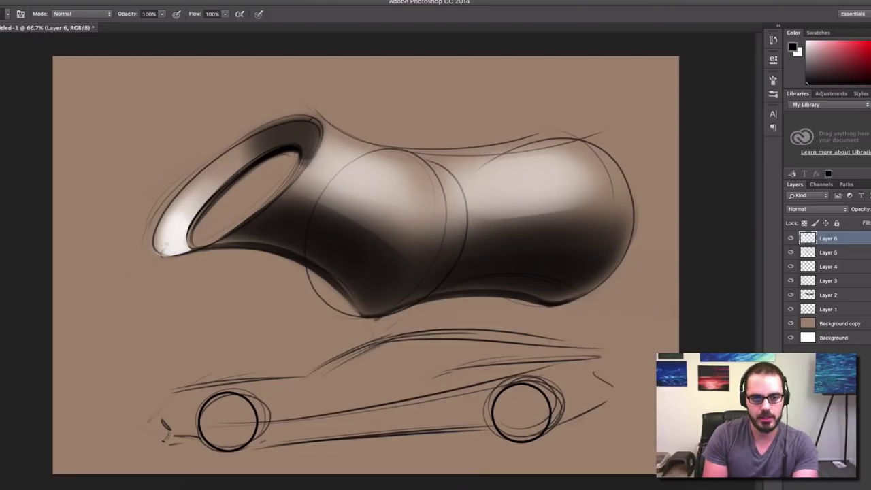
{"action": "key", "text": "super+z"}
Draw a dark contour line along the outer edge where the rim's highlighted tip runs into the body
{"action": "mouse_move", "coordinate": [174, 258]}
{"action": "left_mouse_down"}
{"action": "mouse_move", "coordinate": [412, 298]}
{"action": "mouse_move", "coordinate": [337, 313]}
{"action": "left_mouse_up"}
{"action": "key", "text": "r"}
{"action": "mouse_move", "coordinate": [395, 250]}
{"action": "left_mouse_down"}
{"action": "mouse_move", "coordinate": [418, 243]}
{"action": "mouse_move", "coordinate": [407, 307]}
{"action": "mouse_move", "coordinate": [383, 315]}
{"action": "mouse_move", "coordinate": [399, 303]}
{"action": "left_mouse_up"}
{"action": "key", "text": "b"}
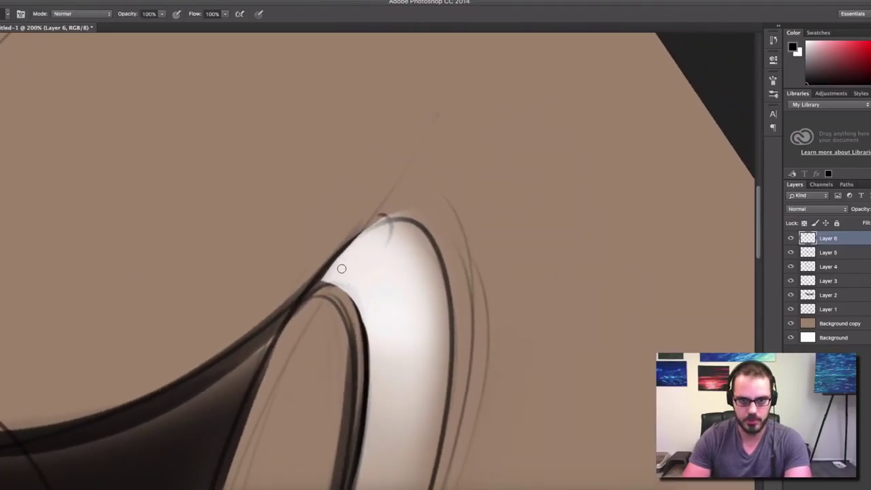
{"action": "left_click_drag", "start_coordinate": [313, 274], "coordinate": [262, 331]}
{"action": "left_click_drag", "start_coordinate": [328, 261], "coordinate": [263, 328]}
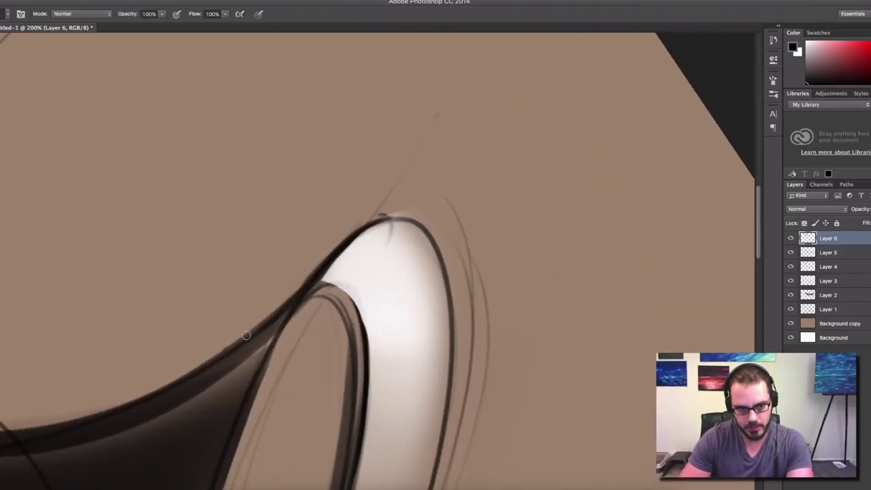
{"action": "mouse_move", "coordinate": [292, 296]}
{"action": "left_mouse_down"}
{"action": "mouse_move", "coordinate": [262, 325]}
{"action": "mouse_move", "coordinate": [301, 286]}
{"action": "left_mouse_up"}
{"action": "key", "text": "super+z"}
{"action": "mouse_move", "coordinate": [260, 328]}
{"action": "left_mouse_down"}
{"action": "mouse_move", "coordinate": [338, 241]}
{"action": "mouse_move", "coordinate": [307, 278]}
{"action": "mouse_move", "coordinate": [367, 221]}
{"action": "mouse_move", "coordinate": [291, 300]}
{"action": "mouse_move", "coordinate": [351, 237]}
{"action": "left_mouse_up"}
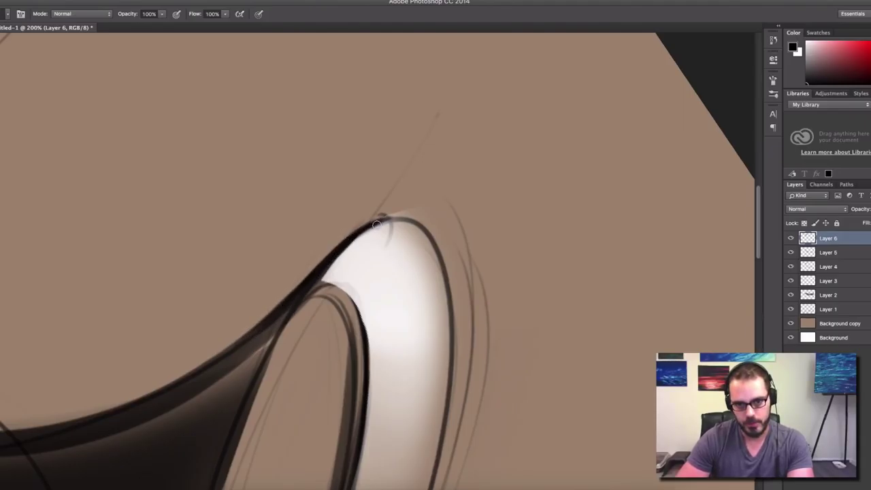
Strengthen the dark edge between the opening and the shaded body, and continue it along the rim's tip
{"action": "left_click_drag", "start_coordinate": [396, 288], "coordinate": [258, 213]}
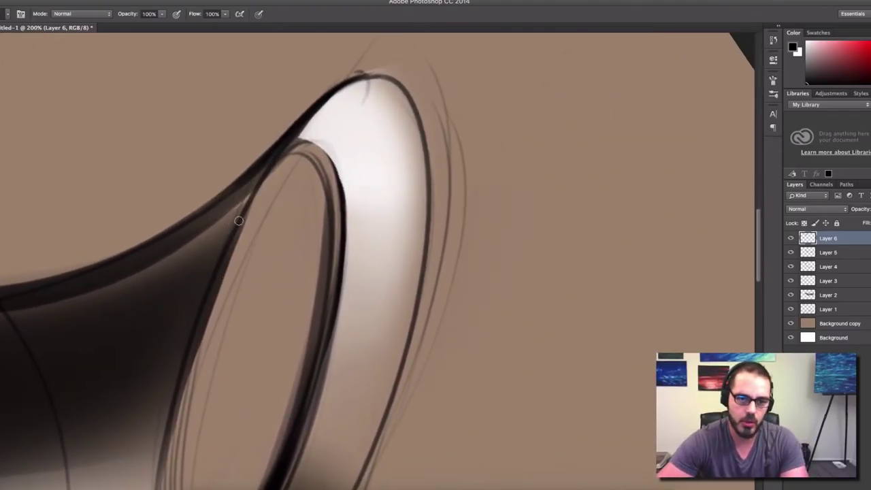
{"action": "left_click_drag", "start_coordinate": [231, 237], "coordinate": [263, 173]}
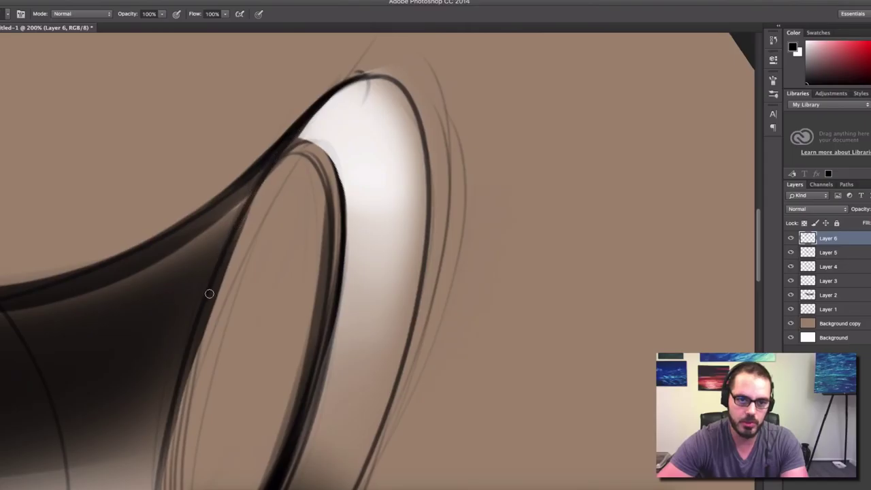
{"action": "left_click_drag", "start_coordinate": [233, 245], "coordinate": [277, 154]}
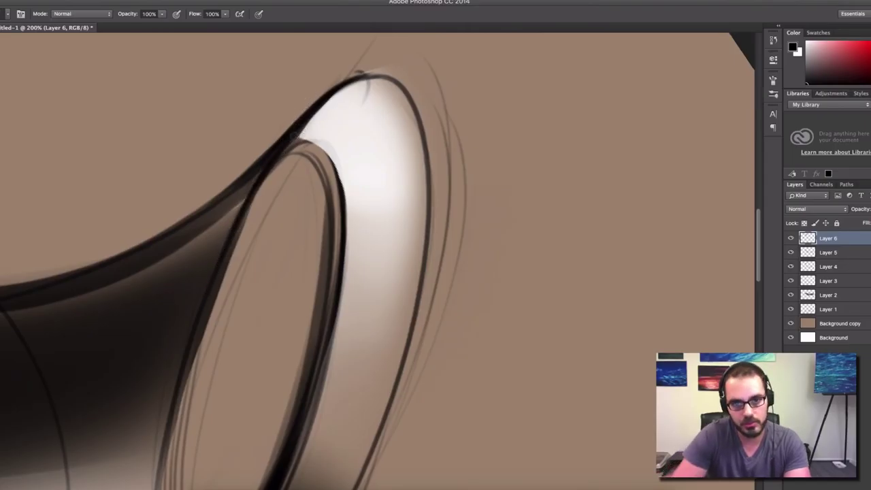
{"action": "left_click_drag", "start_coordinate": [323, 110], "coordinate": [356, 81]}
Darken the inner outline around the lower-left end of the rim's opening with clean black strokes
{"action": "left_click_drag", "start_coordinate": [366, 211], "coordinate": [398, 239]}
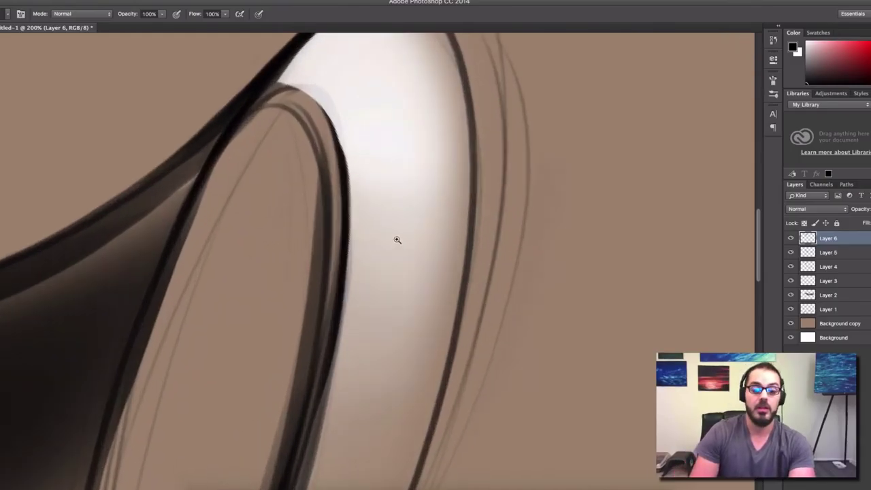
{"action": "left_click", "coordinate": [336, 252], "text": "alt"}
{"action": "left_click", "coordinate": [345, 257], "text": "alt"}
{"action": "left_click", "coordinate": [351, 262], "text": "alt"}
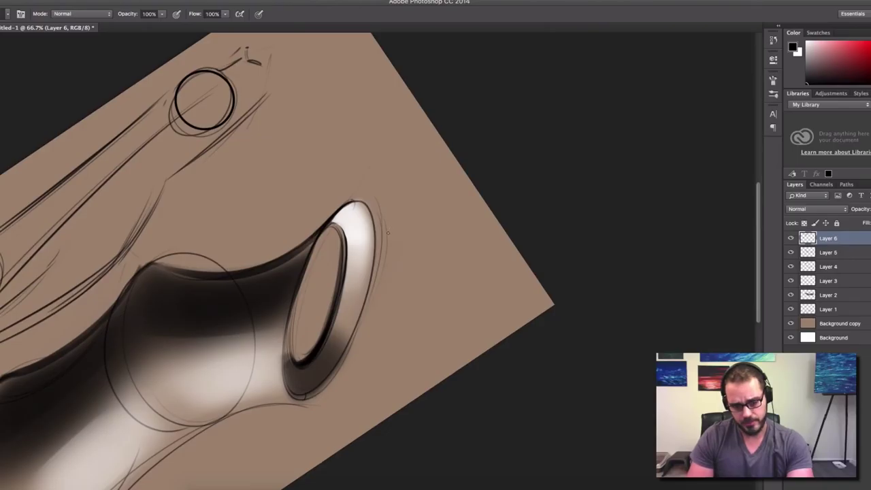
{"action": "key", "text": "r"}
{"action": "left_click_drag", "start_coordinate": [256, 224], "coordinate": [396, 291]}
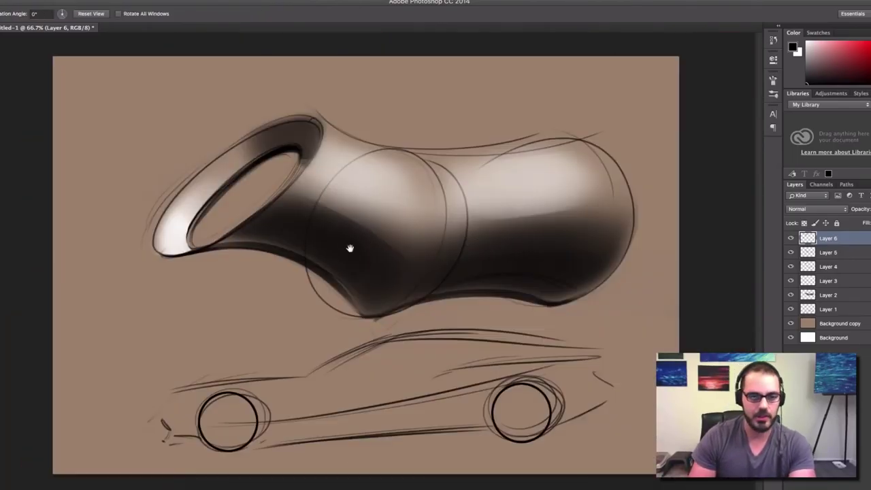
{"action": "key", "text": "b"}
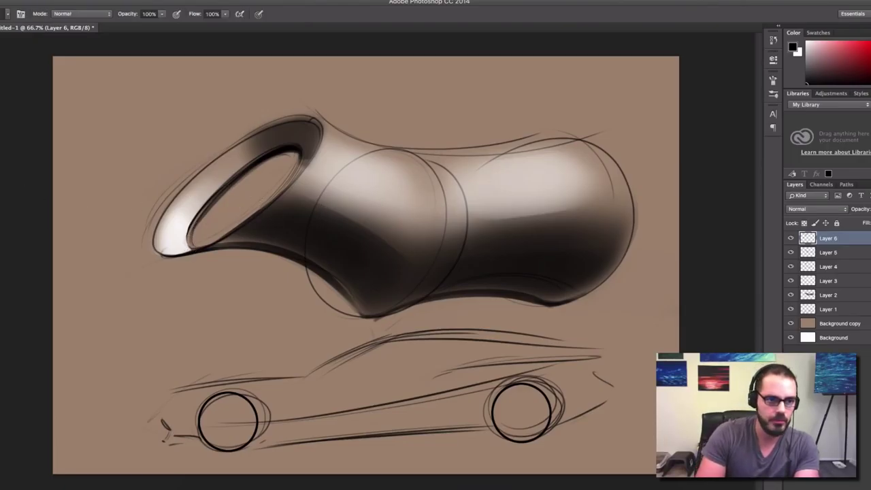
{"action": "scroll", "coordinate": [182, 231], "scroll_direction": "up", "scroll_amount": 5, "text": "alt"}
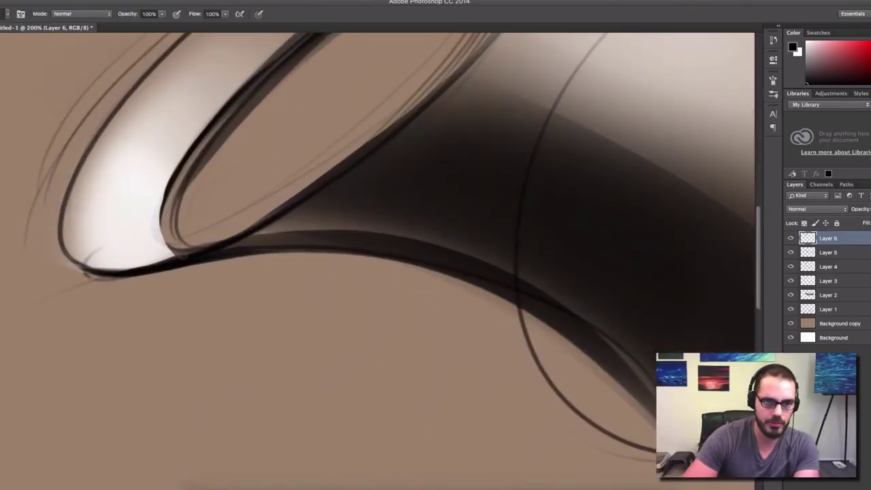
{"action": "mouse_move", "coordinate": [175, 252]}
{"action": "left_mouse_down"}
{"action": "mouse_move", "coordinate": [166, 214]}
{"action": "mouse_move", "coordinate": [164, 240]}
{"action": "mouse_move", "coordinate": [179, 184]}
{"action": "mouse_move", "coordinate": [163, 215]}
{"action": "mouse_move", "coordinate": [192, 154]}
{"action": "left_mouse_up"}
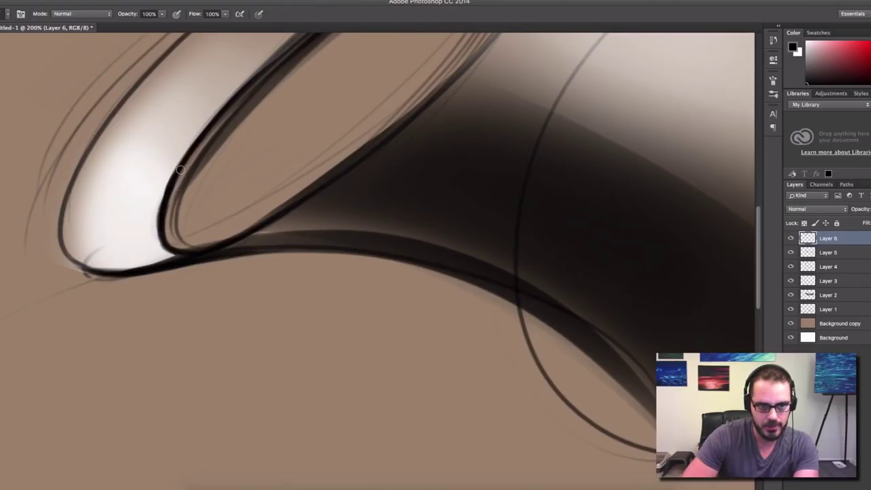
Add a thin white edge highlight along the right side of the rim, and restore black as the painting colour
{"action": "scroll", "coordinate": [286, 253], "scroll_direction": "down", "scroll_amount": 3}
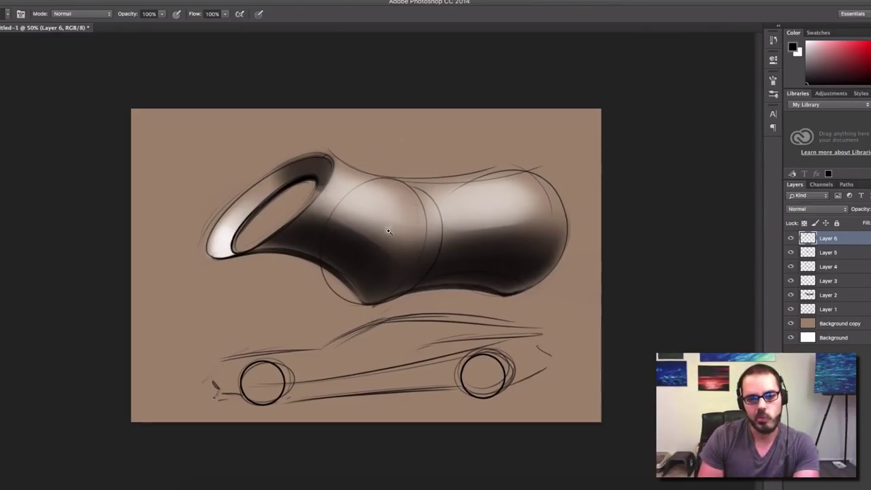
{"action": "key", "text": "ctrl+plus"}
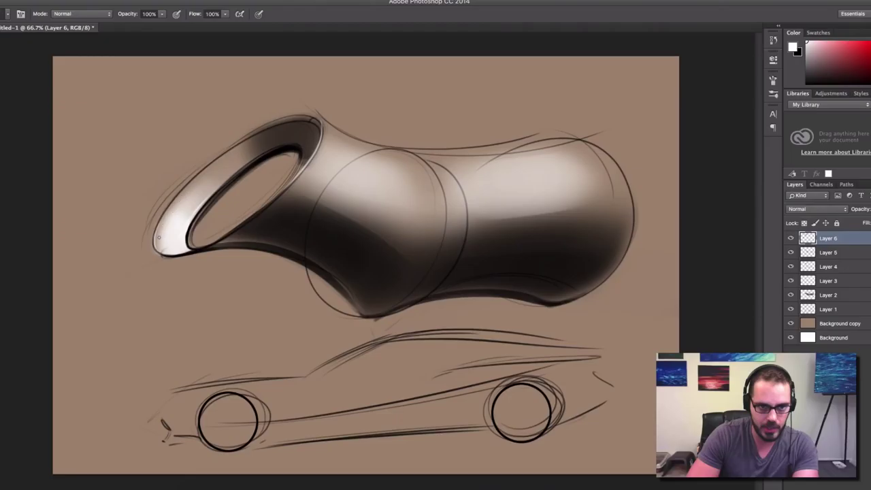
{"action": "key", "text": "g"}
{"action": "key", "text": "b"}
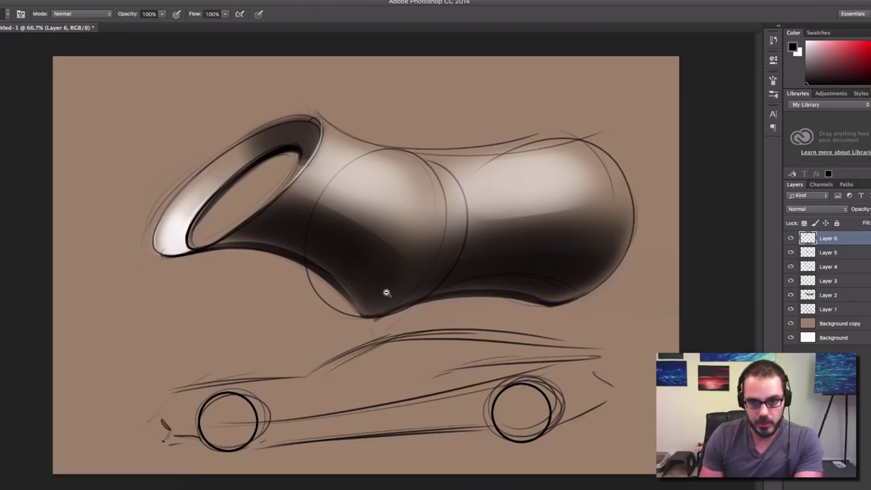
Reinforce the dark inner outline along the lower-left side of the rim's opening with a black stroke
{"action": "left_click", "coordinate": [451, 304]}
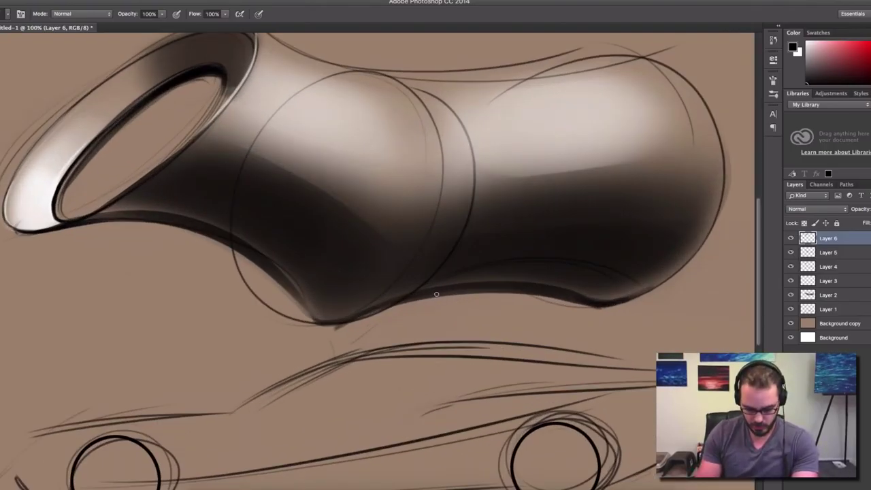
{"action": "left_click", "coordinate": [294, 253], "text": "alt"}
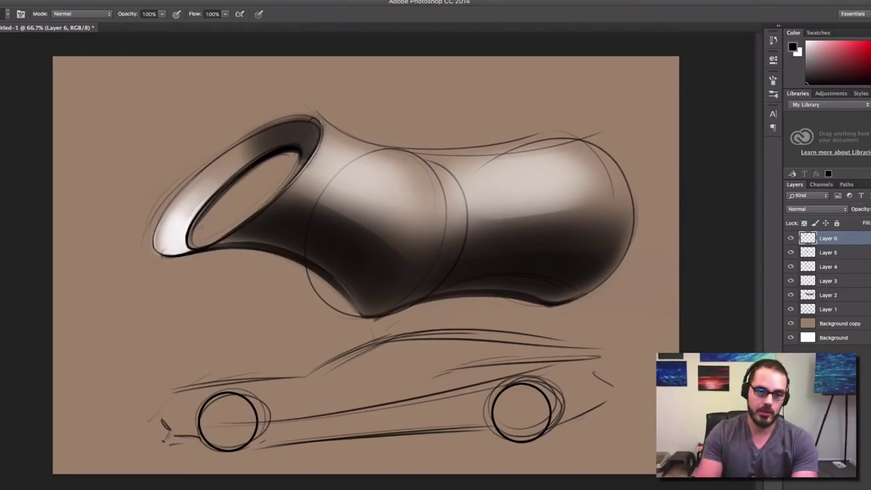
{"action": "left_click_drag", "start_coordinate": [172, 256], "coordinate": [175, 256]}
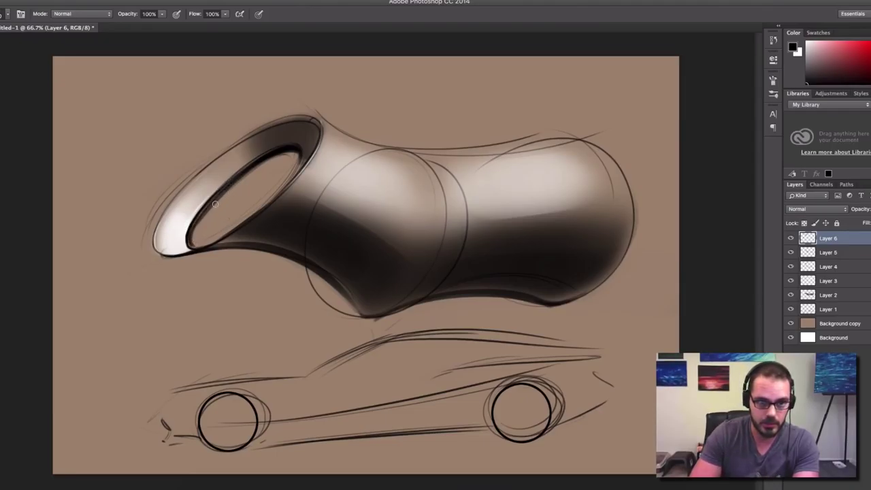
{"action": "left_click_drag", "start_coordinate": [242, 171], "coordinate": [189, 247]}
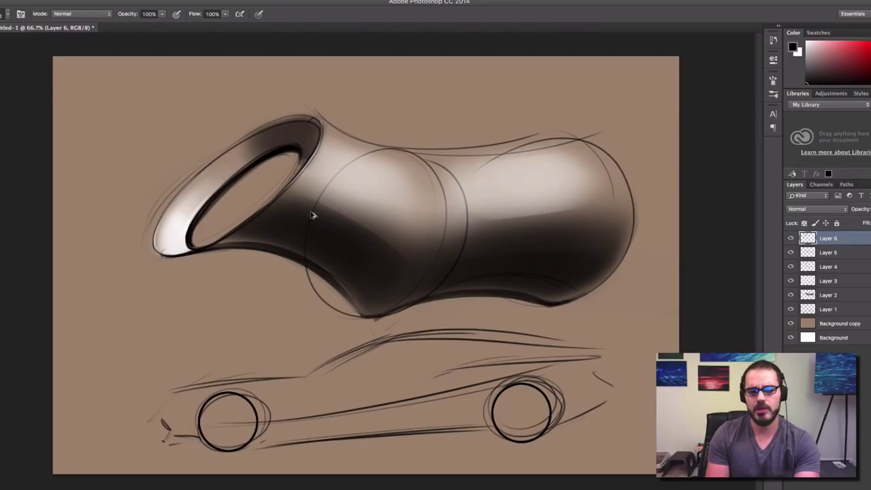
Choose the 36 px round brush preset for softer shading on the rim
{"action": "left_click", "coordinate": [519, 271], "text": "alt"}
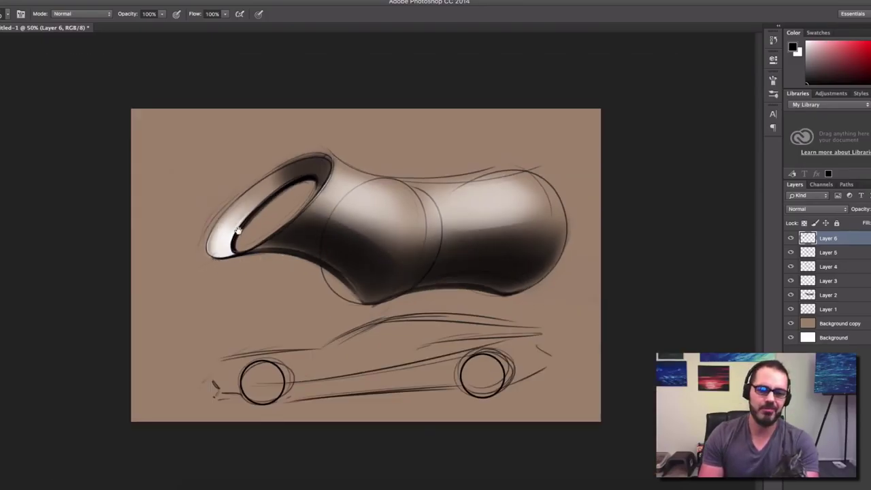
{"action": "key", "text": "ctrl+plus"}
{"action": "left_click_drag", "start_coordinate": [189, 212], "coordinate": [217, 204]}
{"action": "right_click", "coordinate": [204, 195]}
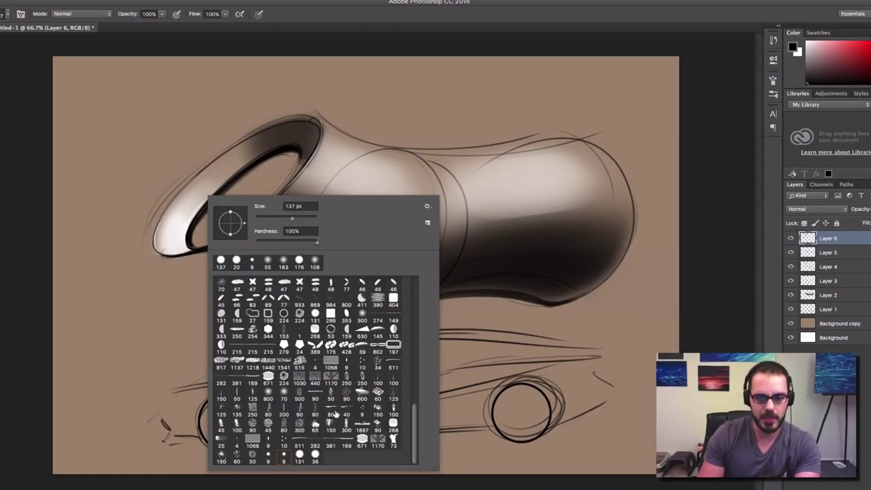
{"action": "left_click", "coordinate": [315, 455]}
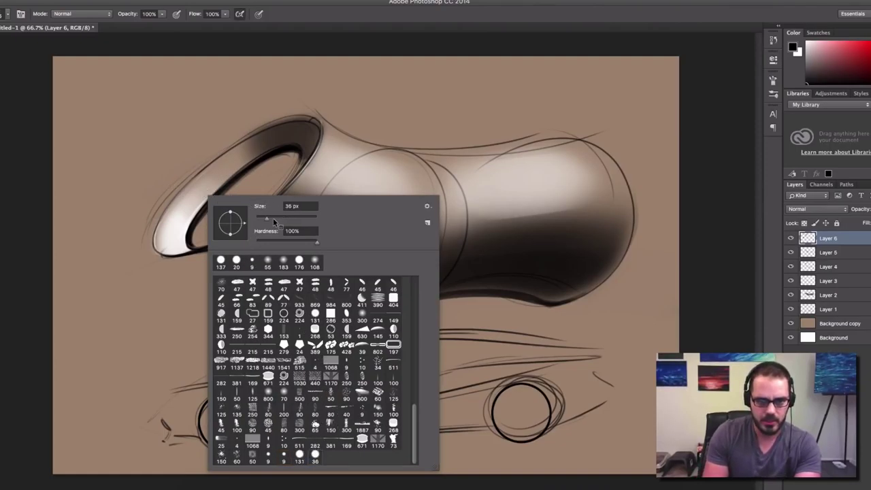
Try broad, soft black strokes along the upper-left outer side of the rim, undoing each attempt
{"action": "mouse_move", "coordinate": [167, 200]}
{"action": "left_mouse_down"}
{"action": "mouse_move", "coordinate": [213, 193]}
{"action": "mouse_move", "coordinate": [205, 204]}
{"action": "mouse_move", "coordinate": [228, 197]}
{"action": "mouse_move", "coordinate": [208, 203]}
{"action": "left_mouse_up"}
{"action": "key", "text": "super+z"}
{"action": "key", "text": "super+z"}
{"action": "left_click_drag", "start_coordinate": [192, 174], "coordinate": [205, 185]}
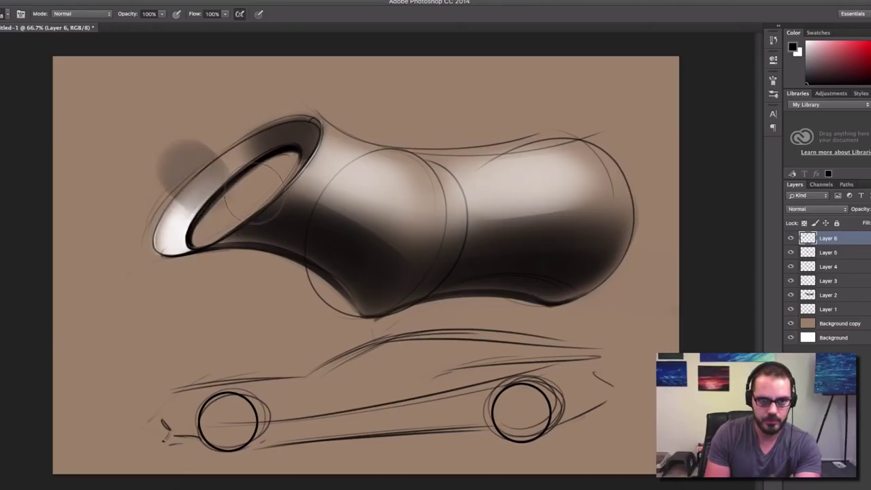
{"action": "key", "text": "super+z"}
{"action": "key", "text": "super+z"}
{"action": "mouse_move", "coordinate": [220, 135]}
{"action": "left_mouse_down"}
{"action": "mouse_move", "coordinate": [232, 160]}
{"action": "mouse_move", "coordinate": [246, 155]}
{"action": "left_mouse_up"}
{"action": "key", "text": "super+z"}
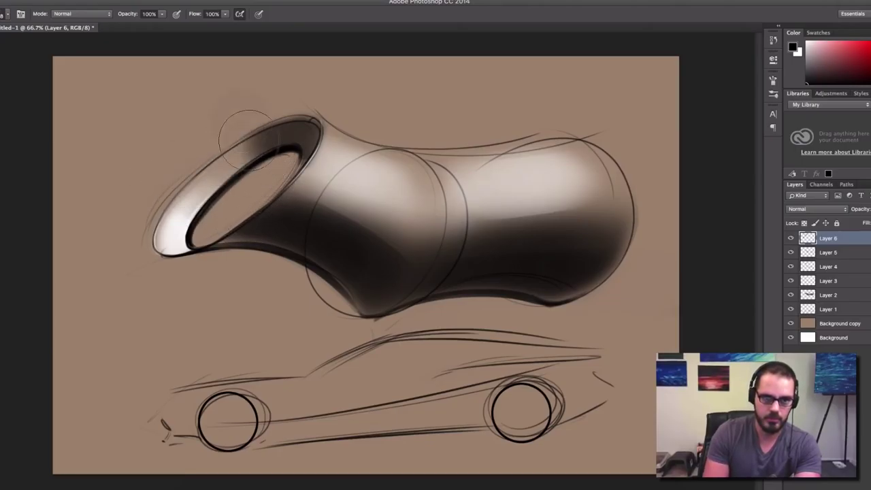
{"action": "left_click_drag", "start_coordinate": [243, 124], "coordinate": [253, 151]}
{"action": "key", "text": "ctrl+z"}
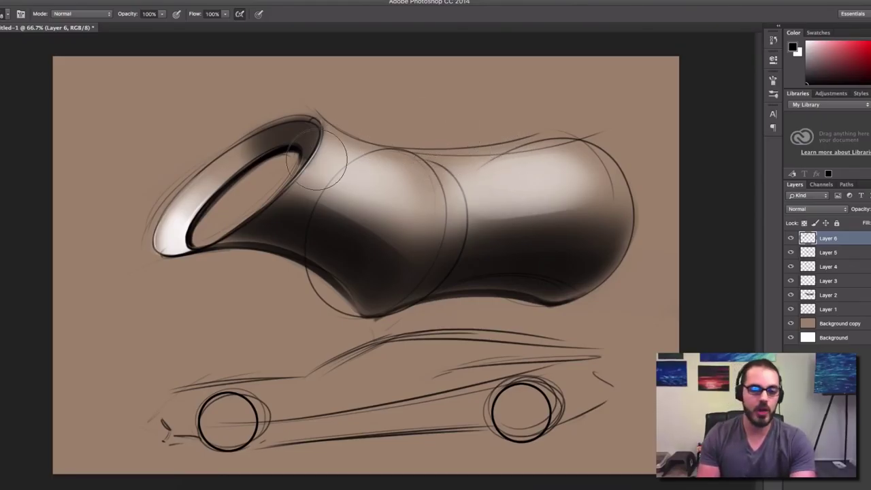
Deepen the shadow at the rim's upper end in black, and brighten its lower-left tip with soft white dabs
{"action": "mouse_move", "coordinate": [300, 147]}
{"action": "left_mouse_down"}
{"action": "mouse_move", "coordinate": [284, 150]}
{"action": "mouse_move", "coordinate": [302, 132]}
{"action": "left_mouse_up"}
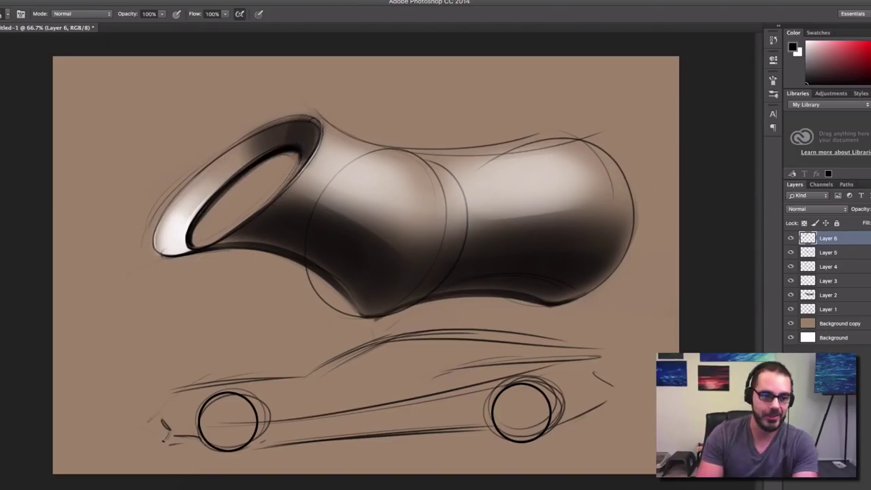
{"action": "key", "text": "x"}
{"action": "mouse_move", "coordinate": [163, 237]}
{"action": "left_mouse_down"}
{"action": "mouse_move", "coordinate": [149, 247]}
{"action": "mouse_move", "coordinate": [193, 229]}
{"action": "left_mouse_up"}
{"action": "mouse_move", "coordinate": [151, 224]}
{"action": "left_mouse_down"}
{"action": "mouse_move", "coordinate": [193, 231]}
{"action": "mouse_move", "coordinate": [213, 218]}
{"action": "mouse_move", "coordinate": [210, 210]}
{"action": "mouse_move", "coordinate": [177, 225]}
{"action": "left_mouse_up"}
{"action": "key", "text": "super+z"}
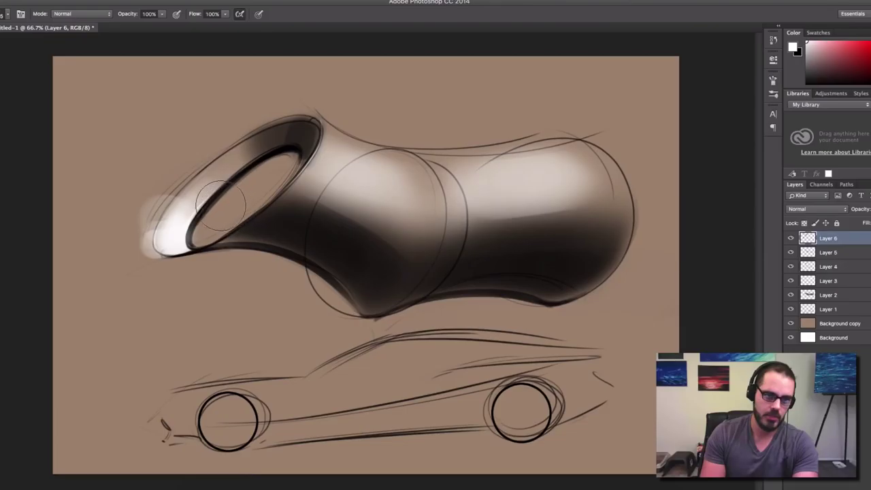
Erase the excess white paint outside the rim's left edge
{"action": "key", "text": "e"}
{"action": "left_click_drag", "start_coordinate": [168, 192], "coordinate": [173, 193]}
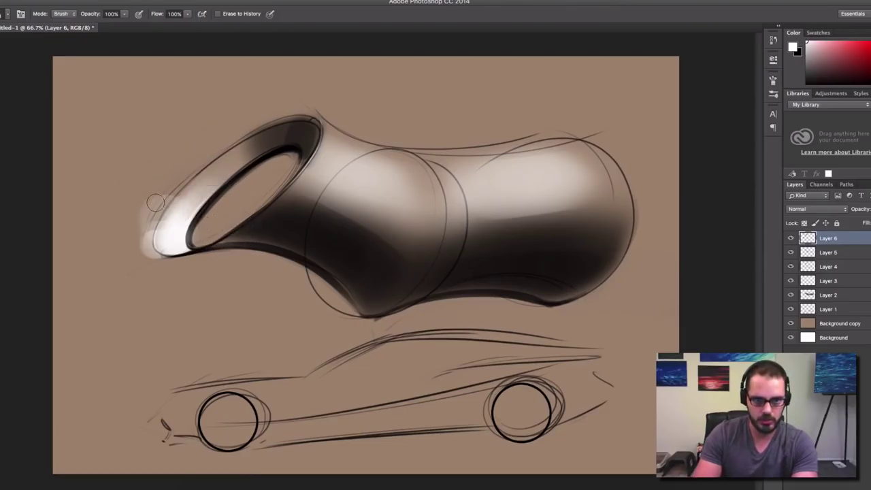
{"action": "mouse_move", "coordinate": [134, 230]}
{"action": "left_mouse_down"}
{"action": "mouse_move", "coordinate": [173, 177]}
{"action": "mouse_move", "coordinate": [136, 228]}
{"action": "mouse_move", "coordinate": [159, 268]}
{"action": "mouse_move", "coordinate": [148, 244]}
{"action": "mouse_move", "coordinate": [177, 176]}
{"action": "left_mouse_up"}
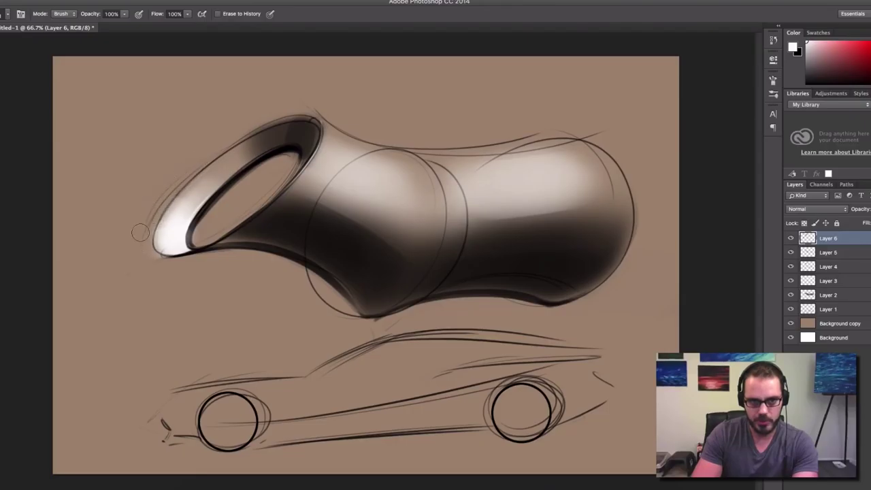
{"action": "left_click_drag", "start_coordinate": [140, 233], "coordinate": [228, 128]}
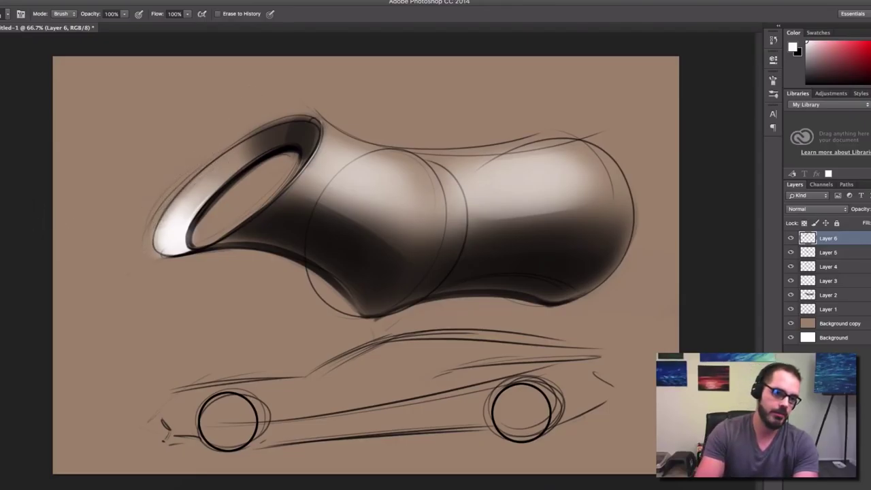
Brush white over the rim's lower end, and erase the overspill inside the opening
{"action": "key", "text": "b"}
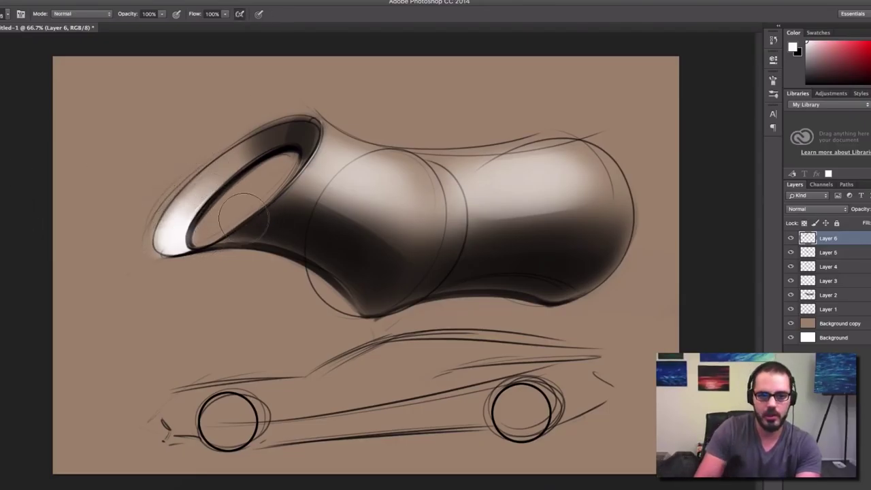
{"action": "left_click_drag", "start_coordinate": [244, 218], "coordinate": [197, 233]}
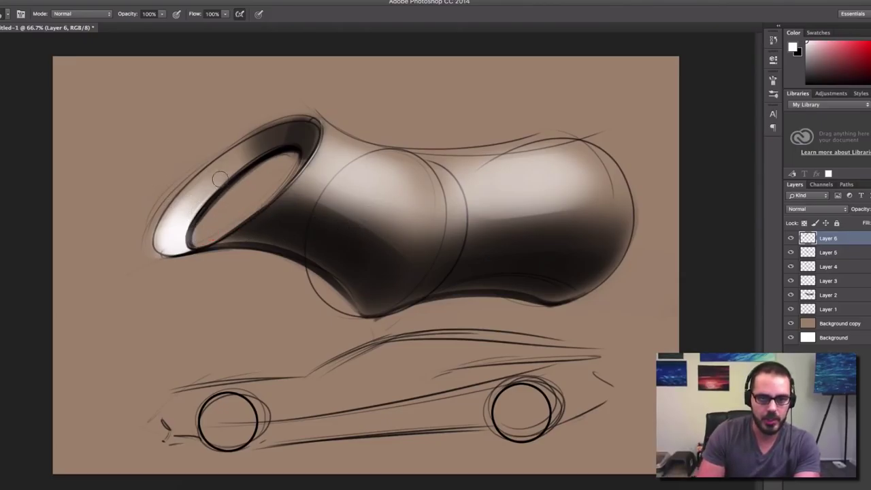
{"action": "key", "text": "e"}
{"action": "left_click_drag", "start_coordinate": [211, 232], "coordinate": [206, 232]}
{"action": "right_click", "coordinate": [268, 175]}
{"action": "left_click", "coordinate": [362, 434]}
{"action": "left_click_drag", "start_coordinate": [196, 241], "coordinate": [199, 228]}
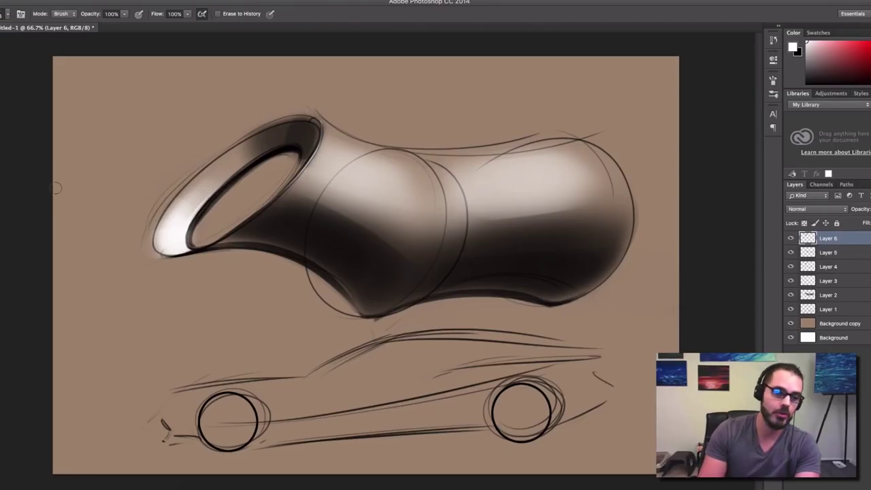
Add a new layer above the tube rendering, and set black as the painting colour with a smaller brush
{"action": "key", "text": "b"}
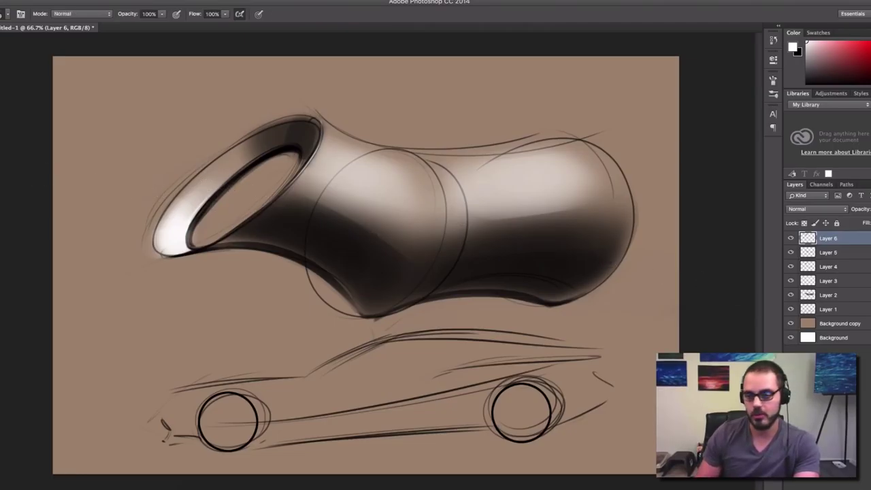
{"action": "left_click", "coordinate": [859, 476]}
{"action": "left_click_drag", "start_coordinate": [272, 174], "coordinate": [307, 178]}
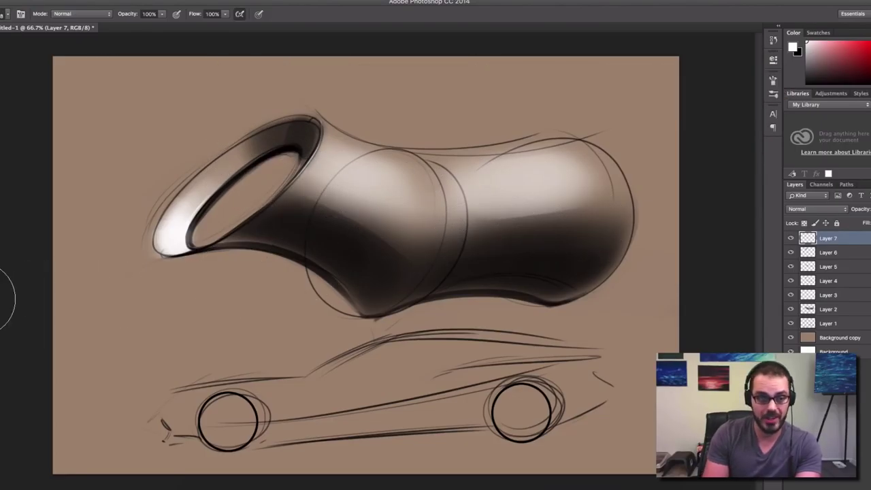
{"action": "key", "text": "x"}
{"action": "left_click_drag", "start_coordinate": [292, 157], "coordinate": [272, 157]}
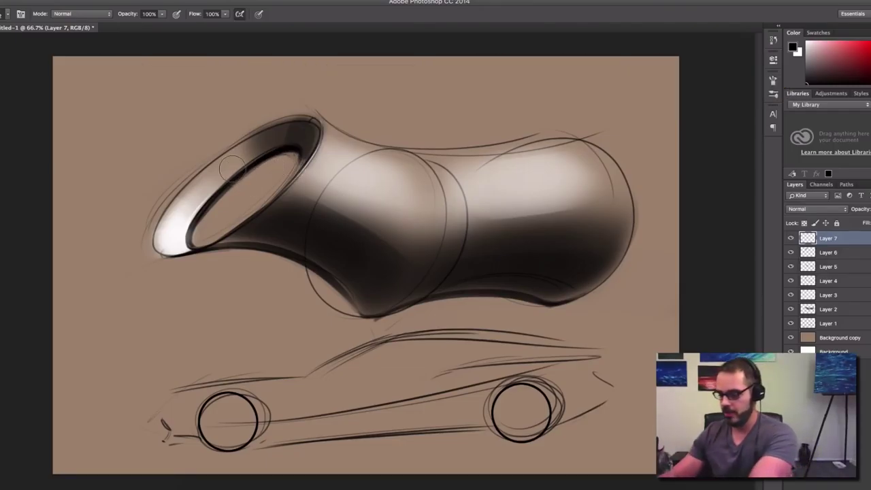
Add another layer and stamp a solid black disc over each of the car's two wheels
{"action": "left_click", "coordinate": [859, 484]}
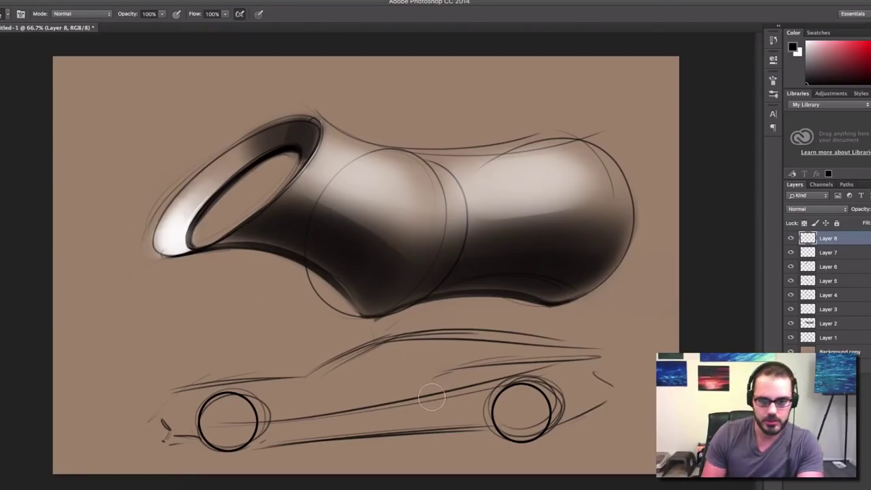
{"action": "left_click_drag", "start_coordinate": [431, 398], "coordinate": [471, 397], "text": "ctrl+alt"}
{"action": "mouse_move", "coordinate": [385, 407]}
{"action": "left_mouse_down", "text": "ctrl+alt"}
{"action": "mouse_move", "coordinate": [347, 408]}
{"action": "mouse_move", "coordinate": [385, 408]}
{"action": "left_mouse_up", "text": "ctrl+alt"}
{"action": "mouse_move", "coordinate": [530, 394]}
{"action": "left_mouse_down", "text": "ctrl+alt"}
{"action": "mouse_move", "coordinate": [514, 396]}
{"action": "mouse_move", "coordinate": [534, 402]}
{"action": "mouse_move", "coordinate": [524, 411]}
{"action": "left_mouse_up", "text": "ctrl+alt"}
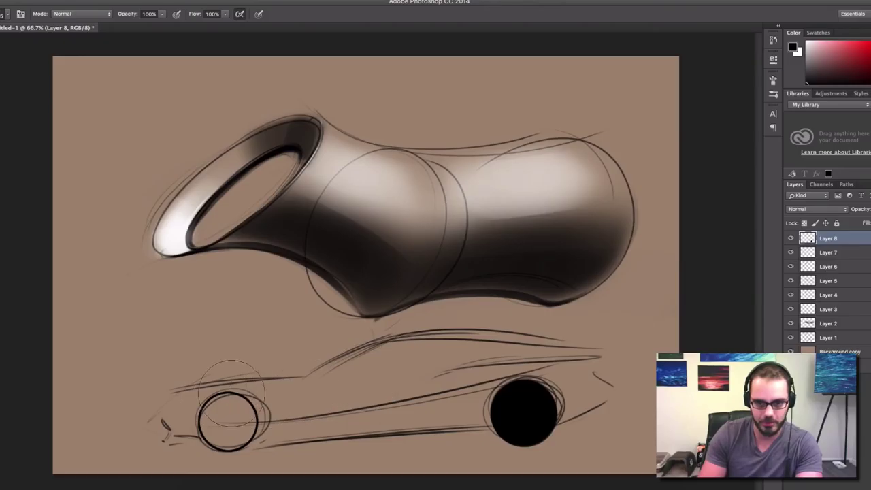
{"action": "left_click", "coordinate": [228, 422]}
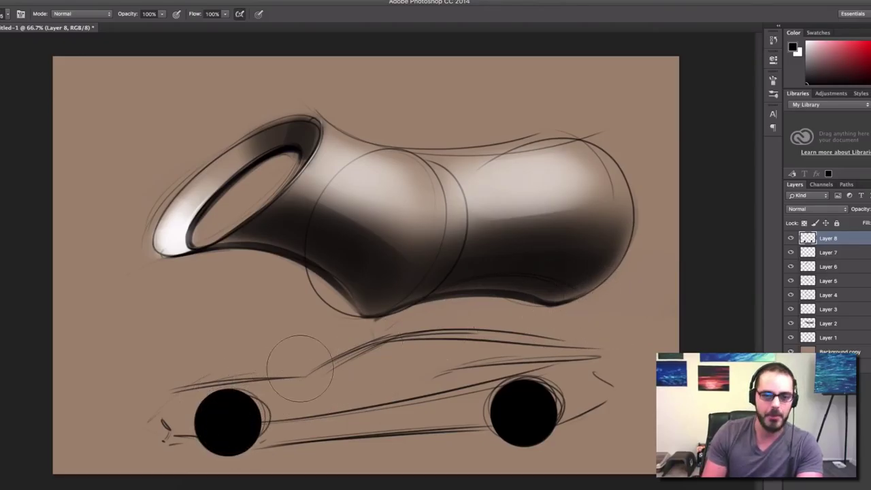
Shade the car's lower body and the hood-to-roof band with broad, semi-transparent black strokes
{"action": "left_click_drag", "start_coordinate": [440, 395], "coordinate": [423, 392]}
{"action": "mouse_move", "coordinate": [214, 417]}
{"action": "left_mouse_down"}
{"action": "mouse_move", "coordinate": [327, 404]}
{"action": "mouse_move", "coordinate": [512, 405]}
{"action": "left_mouse_up"}
{"action": "mouse_move", "coordinate": [630, 383]}
{"action": "left_mouse_down"}
{"action": "mouse_move", "coordinate": [378, 422]}
{"action": "mouse_move", "coordinate": [614, 387]}
{"action": "mouse_move", "coordinate": [238, 433]}
{"action": "left_mouse_up"}
{"action": "left_click_drag", "start_coordinate": [105, 406], "coordinate": [602, 356]}
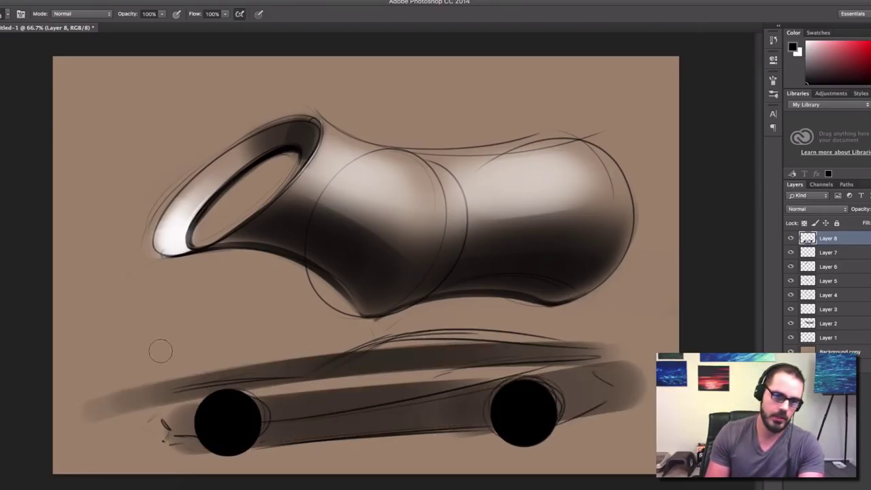
Set white as the painting colour and choose a fine round brush for the car's highlights
{"action": "key", "text": "x"}
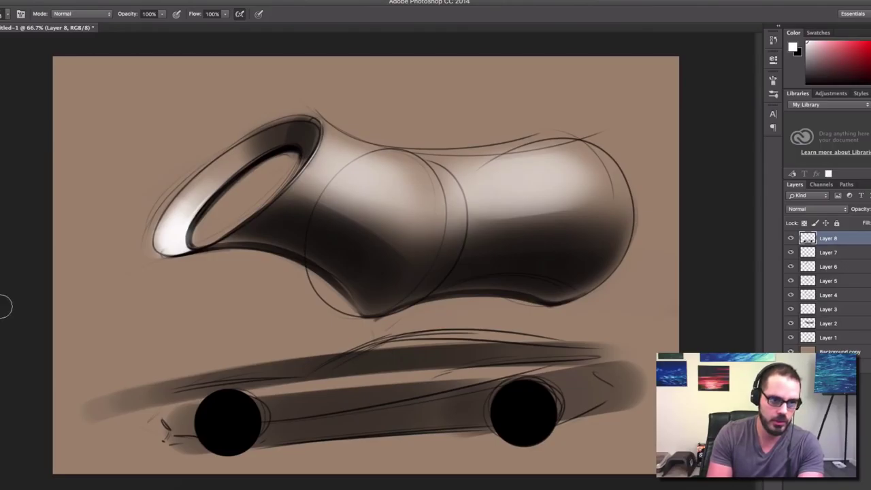
{"action": "left_click_drag", "start_coordinate": [269, 390], "coordinate": [247, 390]}
{"action": "right_click", "coordinate": [326, 343]}
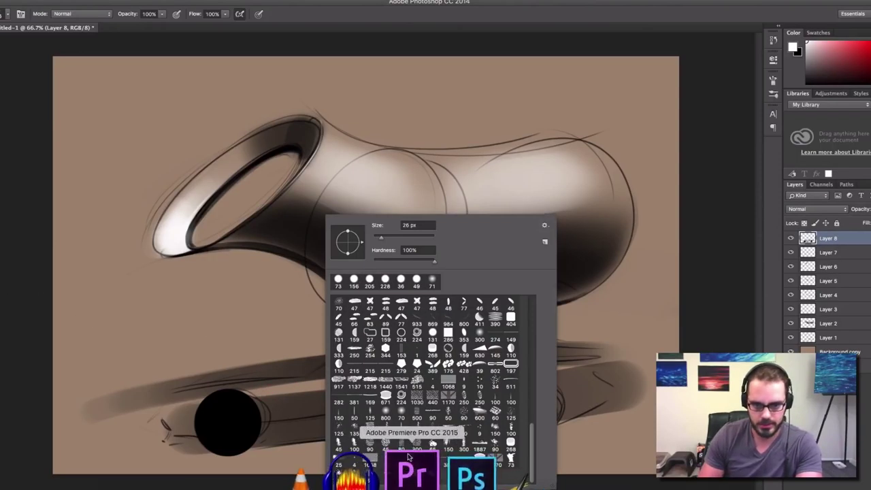
{"action": "left_click", "coordinate": [402, 477]}
{"action": "mouse_move", "coordinate": [199, 307]}
{"action": "left_mouse_down"}
{"action": "mouse_move", "coordinate": [208, 330]}
{"action": "mouse_move", "coordinate": [270, 305]}
{"action": "left_mouse_up"}
{"action": "key", "text": "super+z"}
With the canvas rotated to -26°, trace thin white highlights along the car's nose, hood, windshield, roofline, lower sill and rear edge
{"action": "key", "text": "r"}
{"action": "left_click_drag", "start_coordinate": [317, 278], "coordinate": [316, 196]}
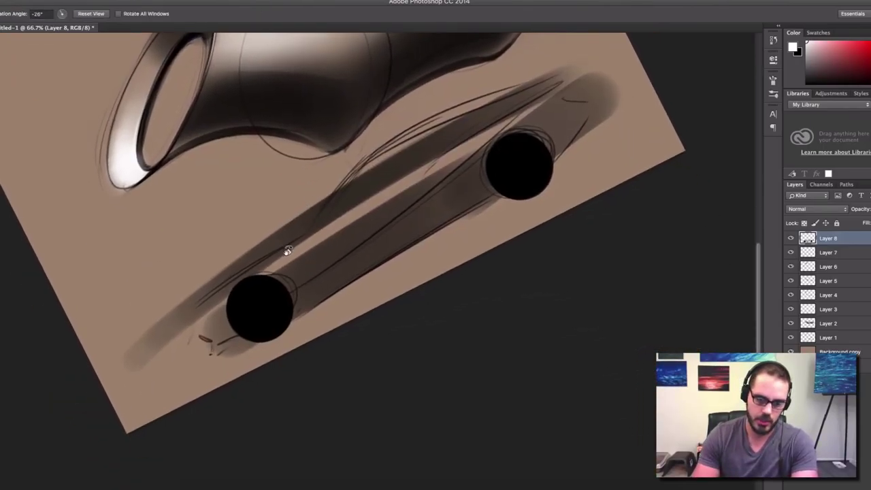
{"action": "key", "text": "b"}
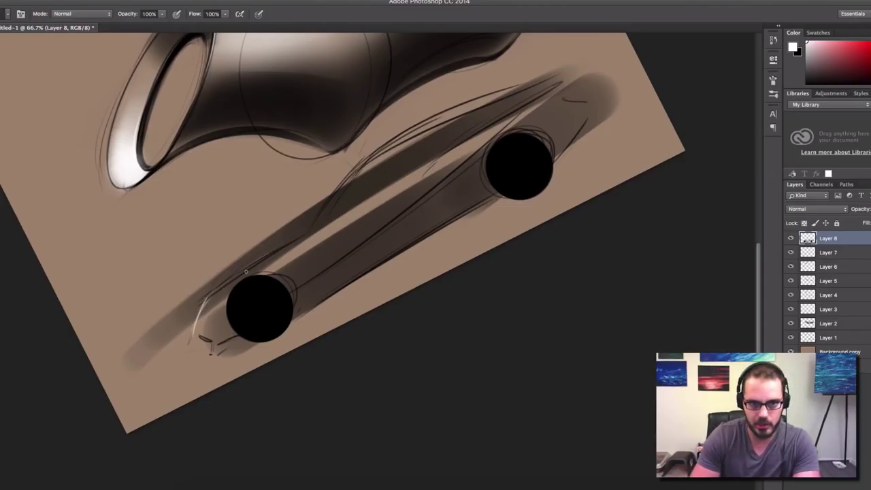
{"action": "left_click_drag", "start_coordinate": [305, 226], "coordinate": [323, 219]}
{"action": "left_click_drag", "start_coordinate": [375, 183], "coordinate": [331, 222]}
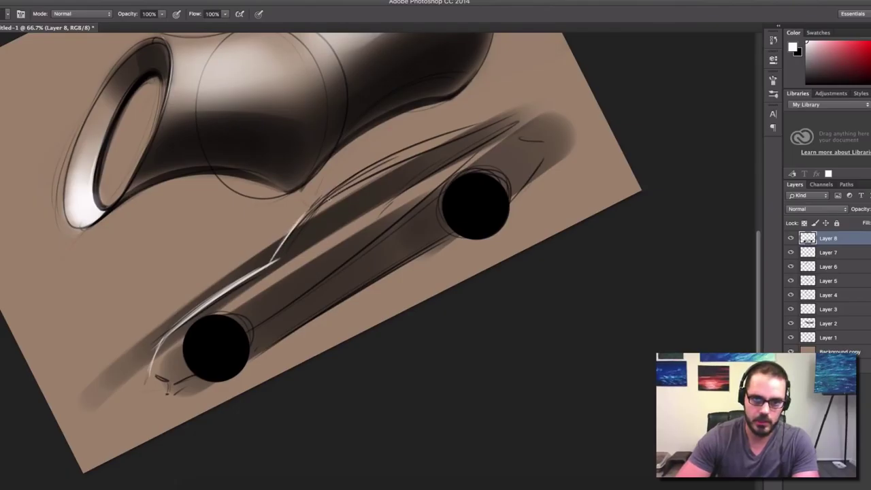
{"action": "left_click_drag", "start_coordinate": [318, 199], "coordinate": [510, 117]}
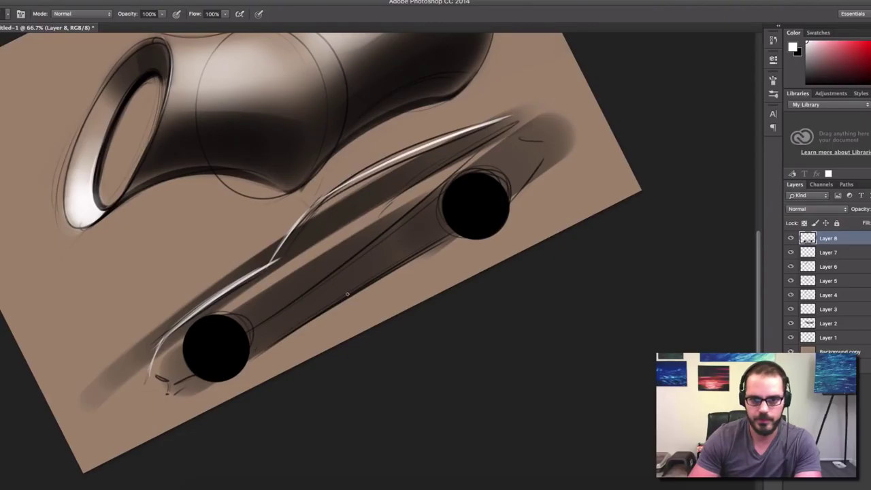
{"action": "left_click_drag", "start_coordinate": [255, 352], "coordinate": [449, 235]}
{"action": "left_click_drag", "start_coordinate": [546, 153], "coordinate": [470, 232]}
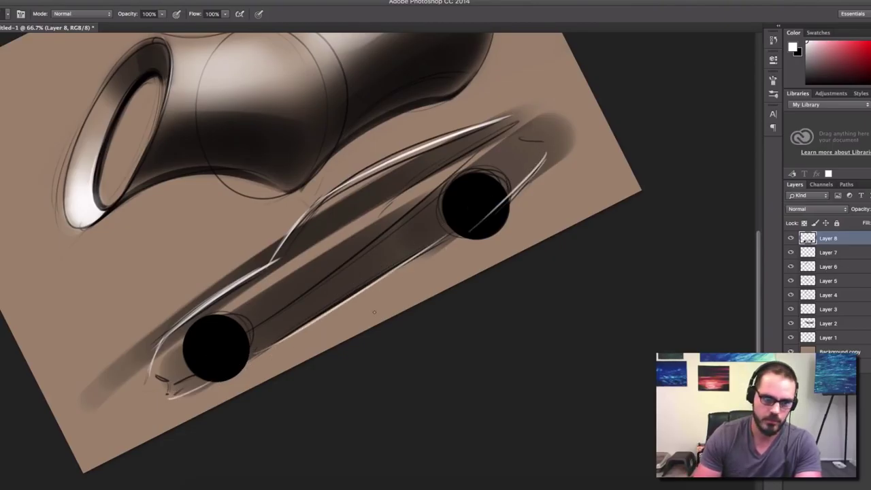
Paint a soft white hub inside the car's black rear wheel using the 36 px round brush preset
{"action": "right_click", "coordinate": [499, 184]}
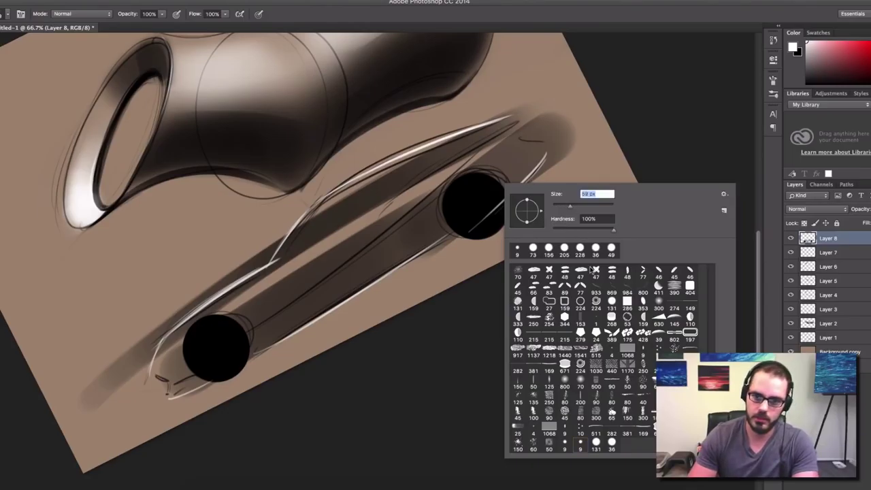
{"action": "left_click", "coordinate": [597, 444]}
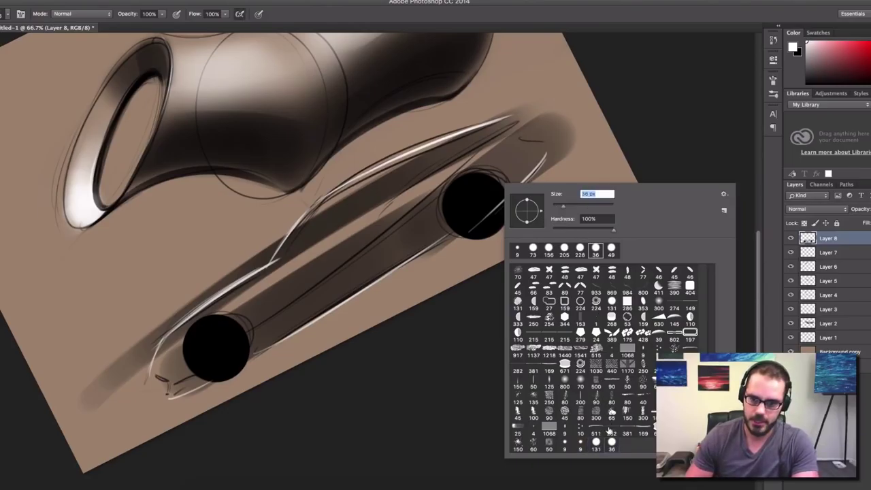
{"action": "left_click", "coordinate": [474, 198]}
{"action": "key", "text": "super+z"}
{"action": "mouse_move", "coordinate": [474, 207]}
{"action": "left_mouse_down"}
{"action": "mouse_move", "coordinate": [489, 210]}
{"action": "mouse_move", "coordinate": [476, 208]}
{"action": "left_mouse_up"}
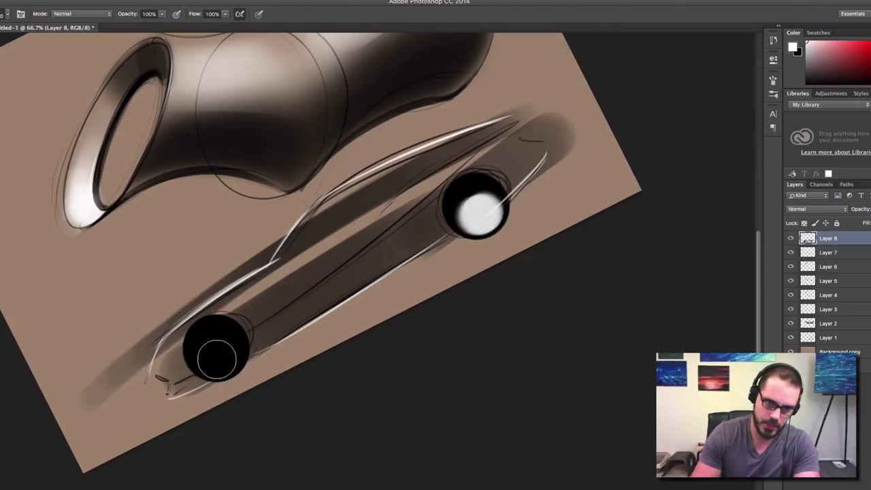
Paint a soft white hub in the front wheel, and fill both hubs with offset black discs to leave white rim crescents
{"action": "mouse_move", "coordinate": [217, 358]}
{"action": "left_mouse_down"}
{"action": "mouse_move", "coordinate": [234, 336]}
{"action": "mouse_move", "coordinate": [217, 350]}
{"action": "left_mouse_up"}
{"action": "key", "text": "x"}
{"action": "left_click_drag", "start_coordinate": [472, 207], "coordinate": [477, 205]}
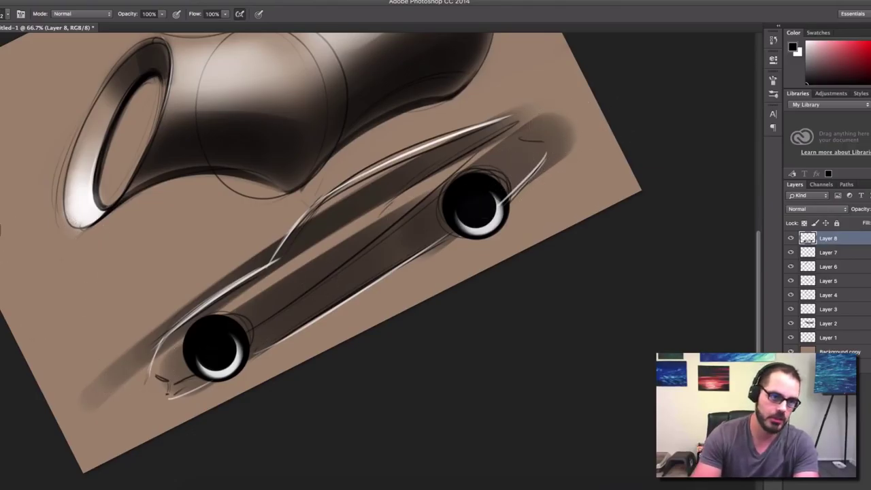
Restore white as the painting colour and choose the soft round 800 px brush preset, reduced to about 87 px
{"action": "key", "text": "x"}
{"action": "right_click", "coordinate": [385, 191]}
{"action": "left_click", "coordinate": [460, 386]}
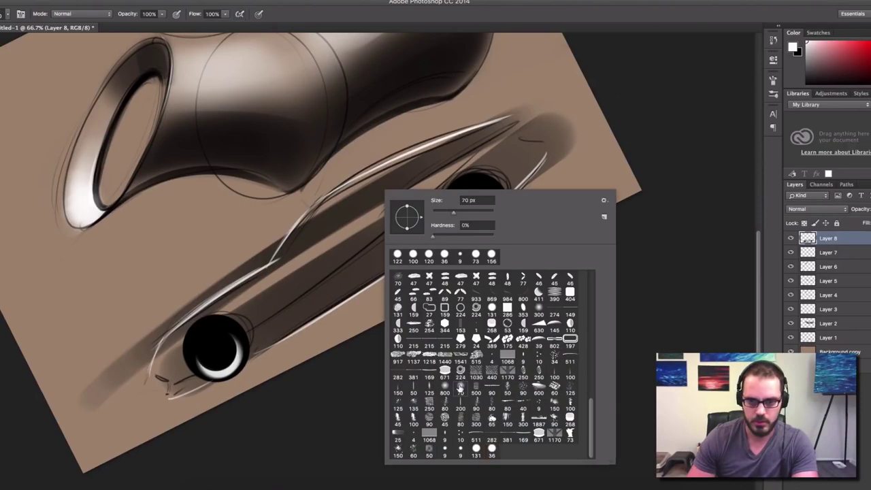
{"action": "left_click", "coordinate": [446, 388]}
{"action": "left_click_drag", "start_coordinate": [469, 212], "coordinate": [459, 212]}
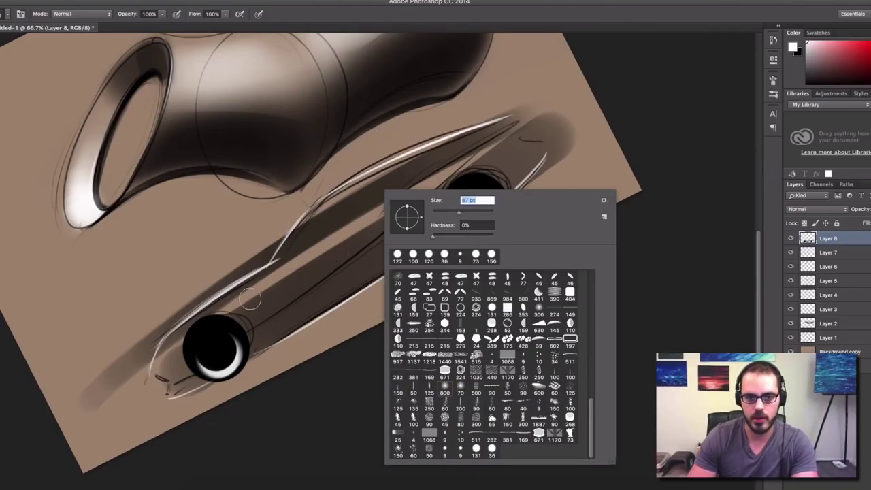
{"action": "left_click_drag", "start_coordinate": [185, 338], "coordinate": [476, 154]}
{"action": "key", "text": "super+z"}
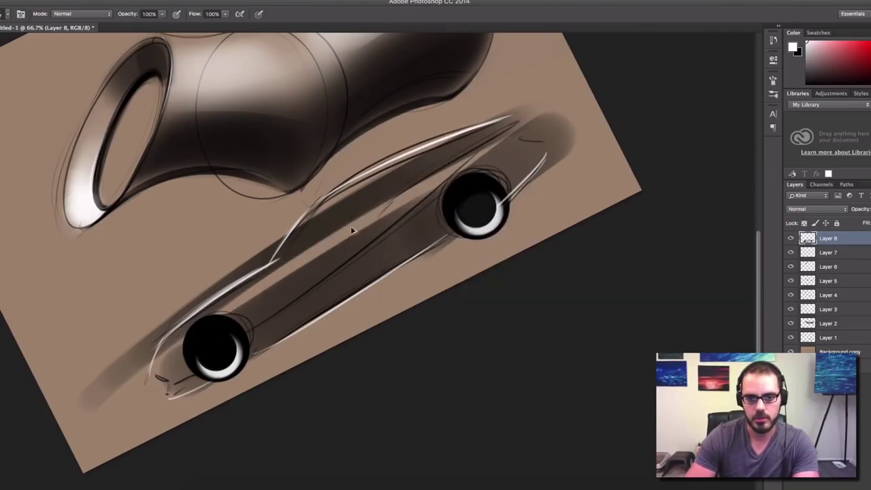
{"action": "left_click_drag", "start_coordinate": [179, 353], "coordinate": [516, 141]}
{"action": "key", "text": "ctrl+z"}
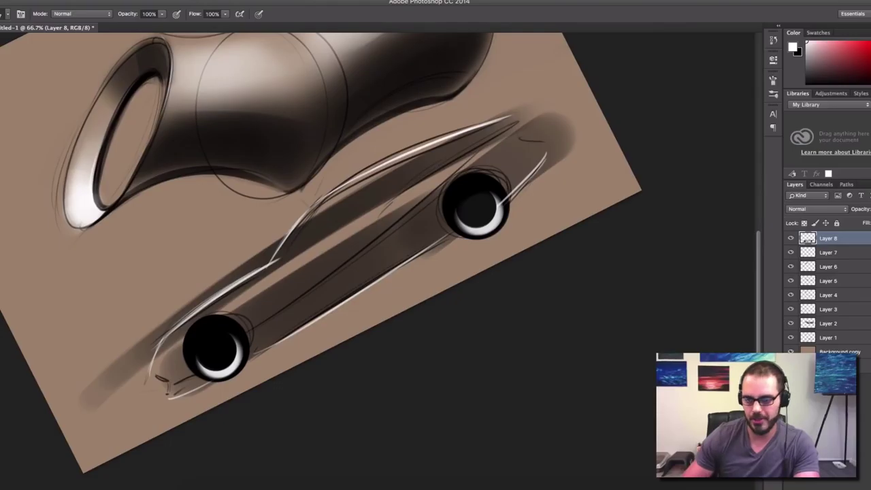
On a new layer, brush soft white highlight bands along the car's shoulder and lower body side
{"action": "key", "text": "ctrl+shift+alt+n"}
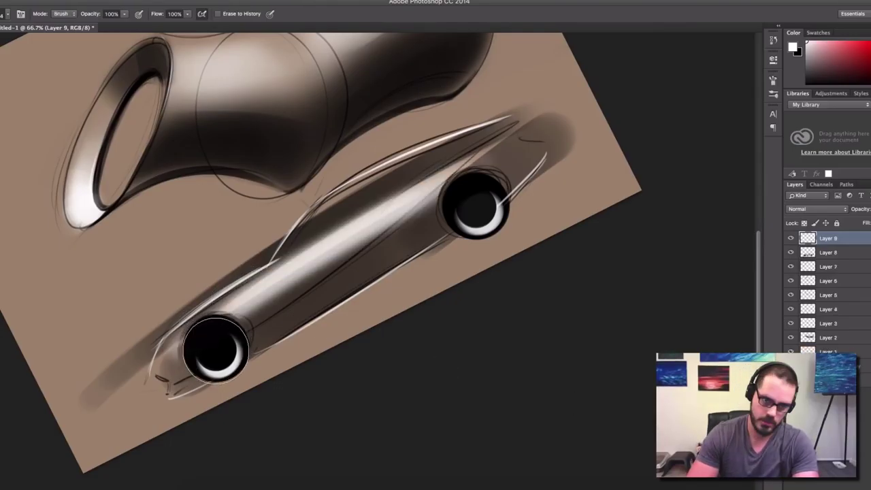
{"action": "key", "text": "b"}
{"action": "left_click_drag", "start_coordinate": [525, 156], "coordinate": [247, 348]}
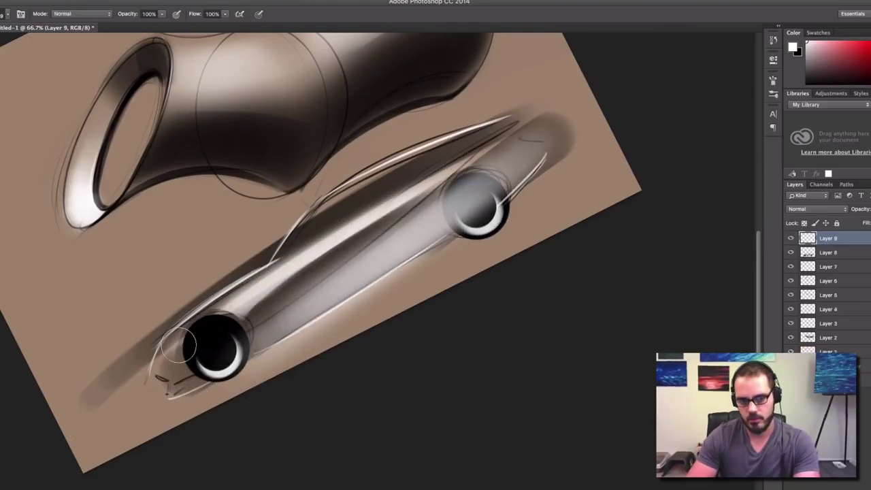
Erase the excess white along the car's lower sill and over the rear wheel
{"action": "key", "text": "e"}
{"action": "mouse_move", "coordinate": [299, 361]}
{"action": "left_mouse_down"}
{"action": "mouse_move", "coordinate": [577, 164]}
{"action": "mouse_move", "coordinate": [178, 445]}
{"action": "left_mouse_up"}
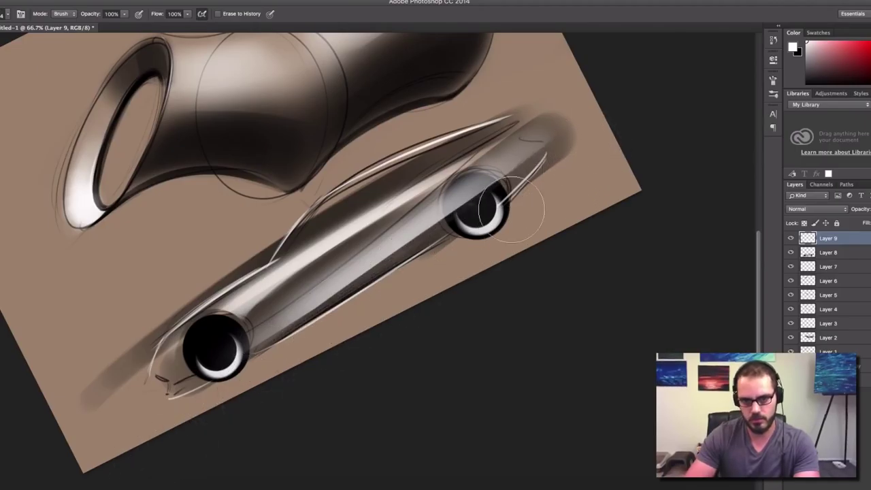
{"action": "left_click", "coordinate": [448, 239], "text": "alt"}
{"action": "left_click_drag", "start_coordinate": [468, 215], "coordinate": [467, 215]}
{"action": "left_click", "coordinate": [469, 214]}
{"action": "left_click", "coordinate": [468, 212]}
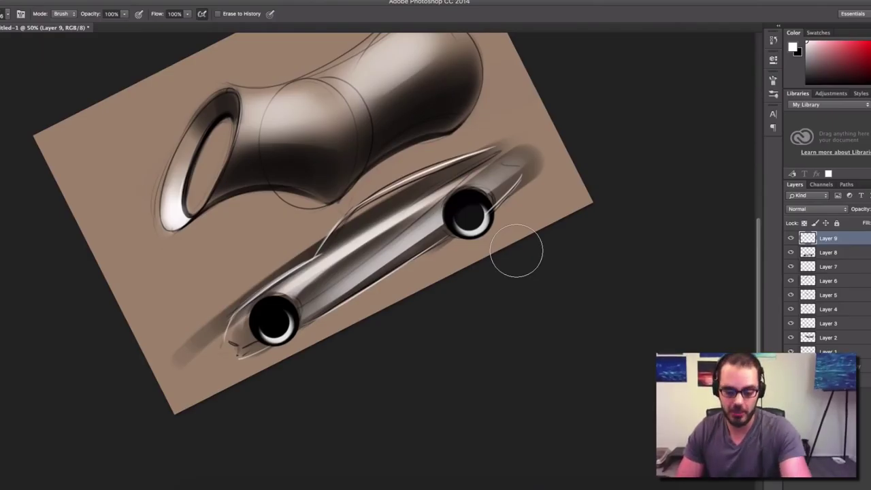
Return the canvas rotation to 0° and toggle Layer 9's visibility off and on to compare the car with and without its highlights
{"action": "key", "text": "r"}
{"action": "left_click_drag", "start_coordinate": [423, 134], "coordinate": [456, 178]}
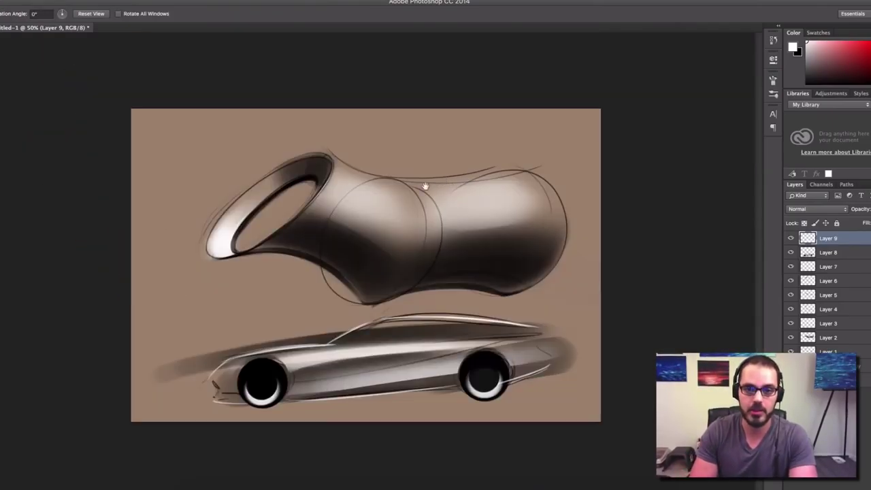
{"action": "left_click", "coordinate": [792, 238]}
{"action": "left_click", "coordinate": [791, 238]}
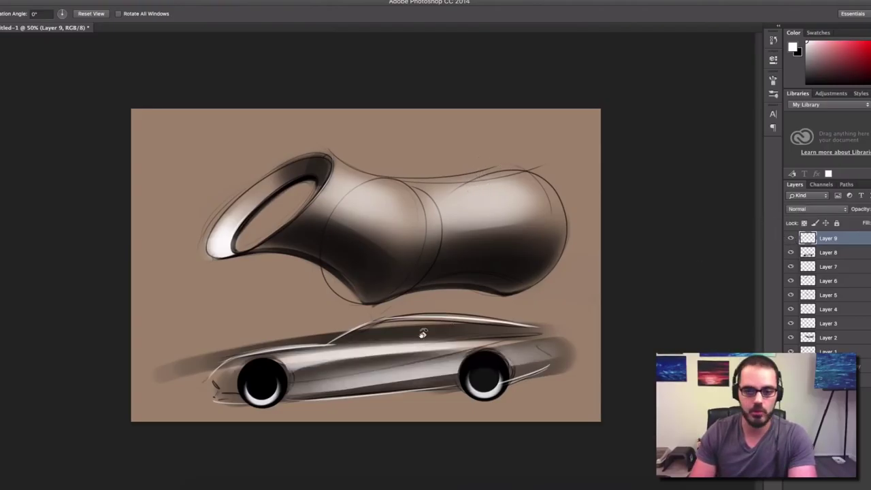
Soften the white highlights on the car's body side with a reduced-size eraser based on the soft round 800 px preset
{"action": "key", "text": "e"}
{"action": "left_click_drag", "start_coordinate": [347, 352], "coordinate": [364, 350]}
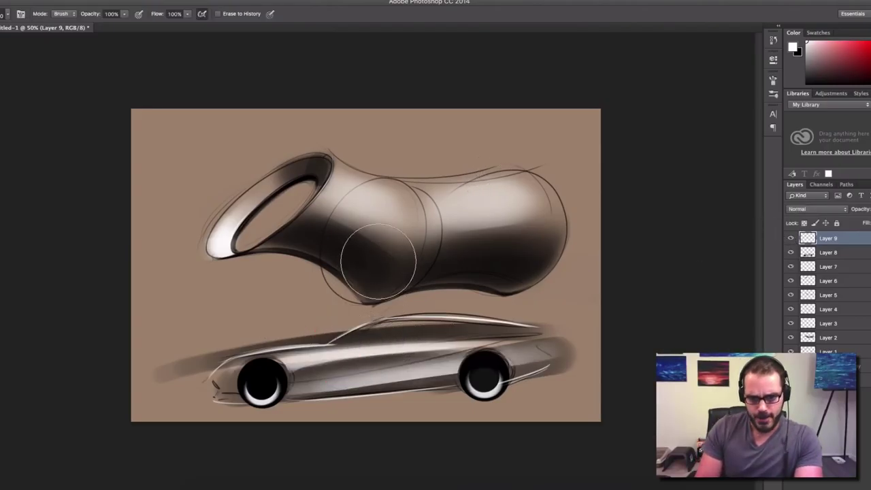
{"action": "right_click", "coordinate": [397, 268]}
{"action": "left_click", "coordinate": [457, 415]}
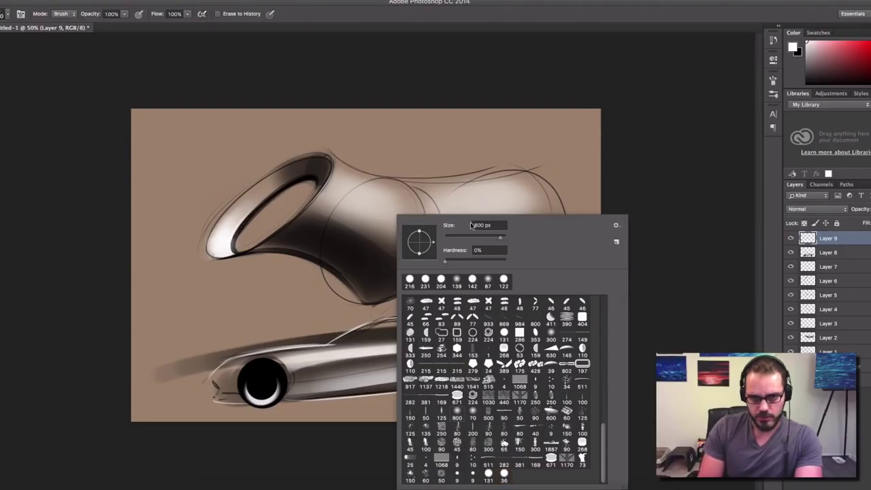
{"action": "left_click", "coordinate": [479, 237]}
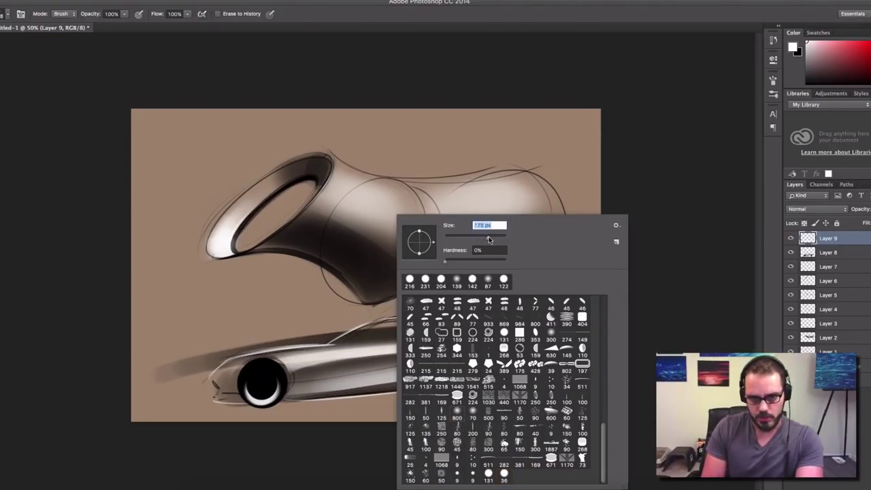
{"action": "key", "text": "Return"}
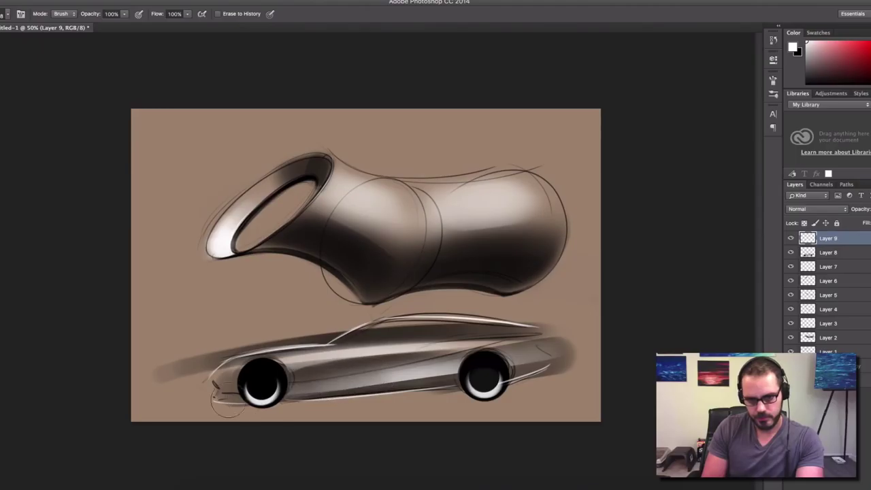
{"action": "left_click_drag", "start_coordinate": [446, 355], "coordinate": [268, 385]}
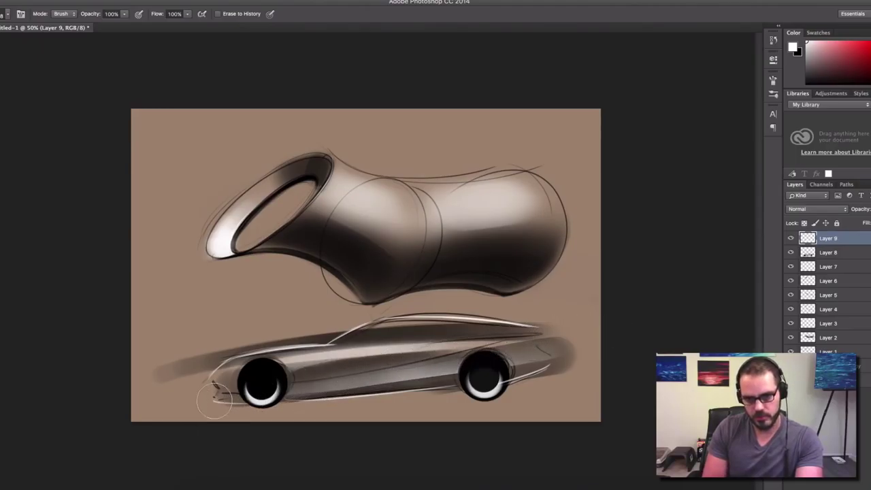